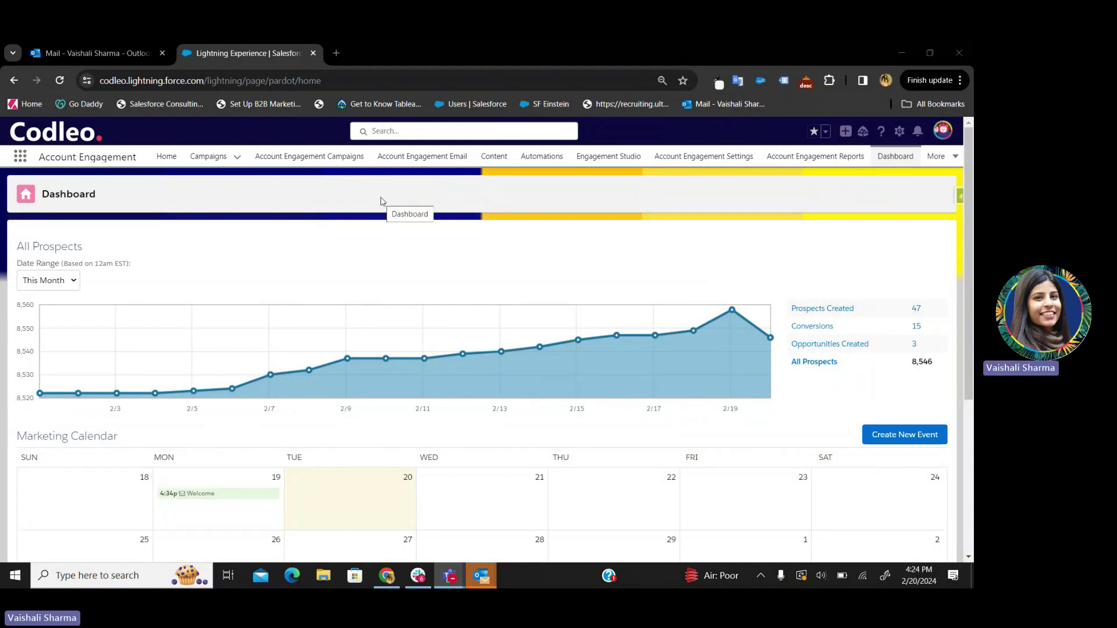
# Step: Start a new automation rule in Account Engagement and look over its Rules and Actions sections
pyautogui.click(609, 157)
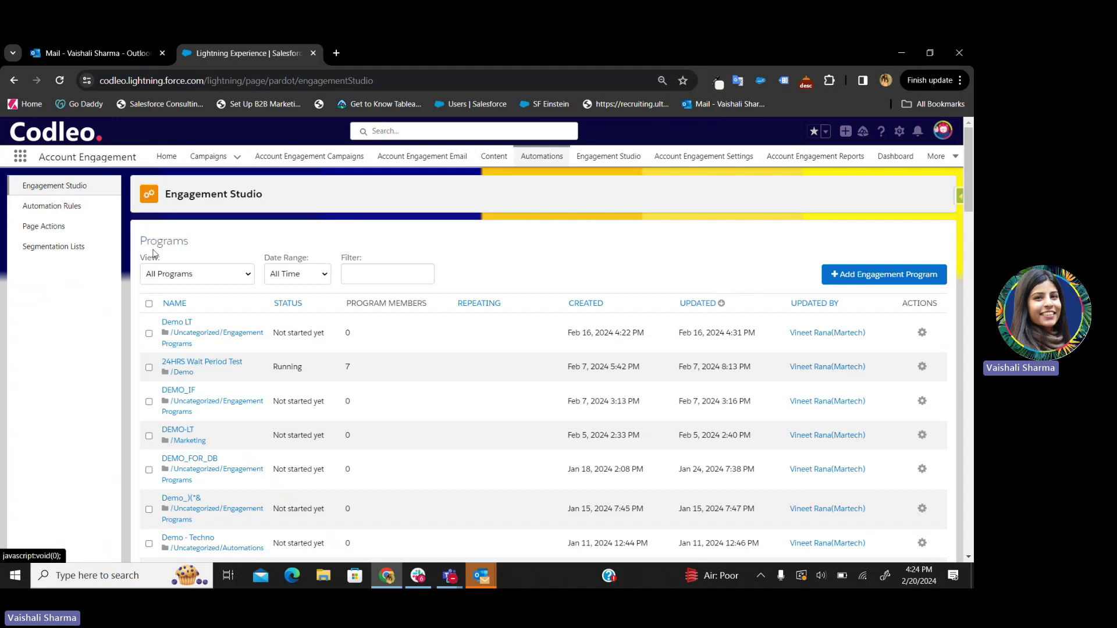
pyautogui.click(46, 208)
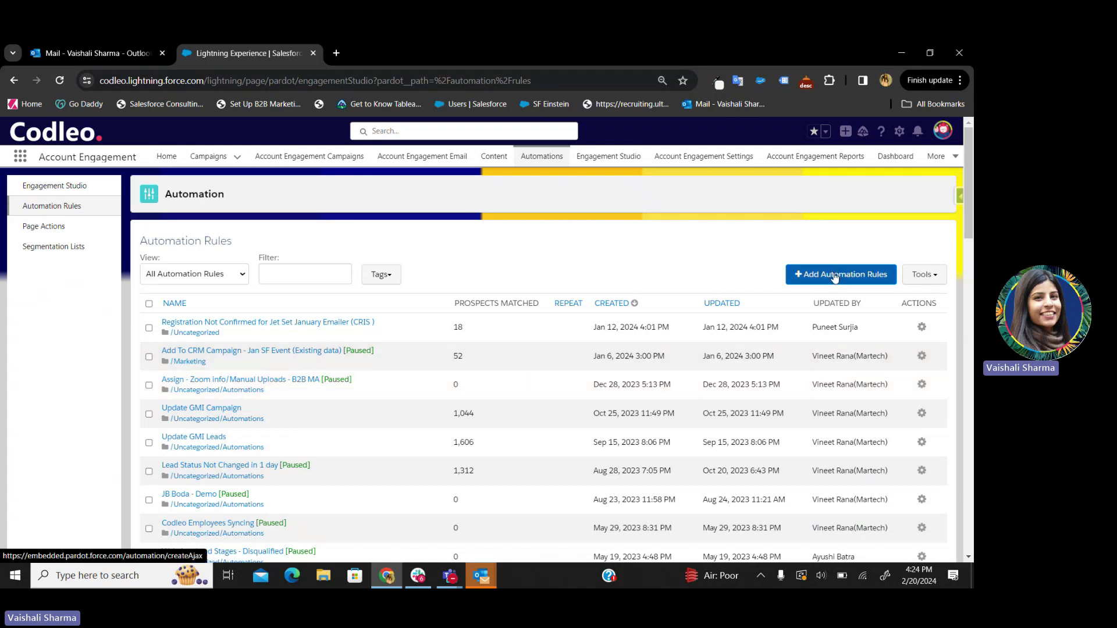
pyautogui.click(836, 276)
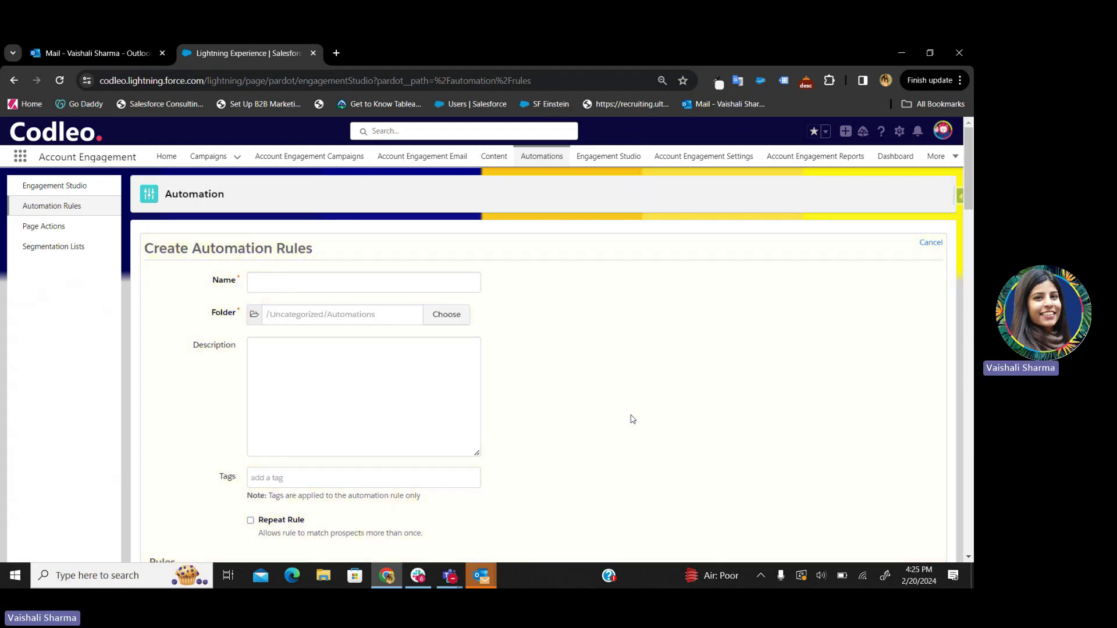
pyautogui.scroll(-5, 633, 419)
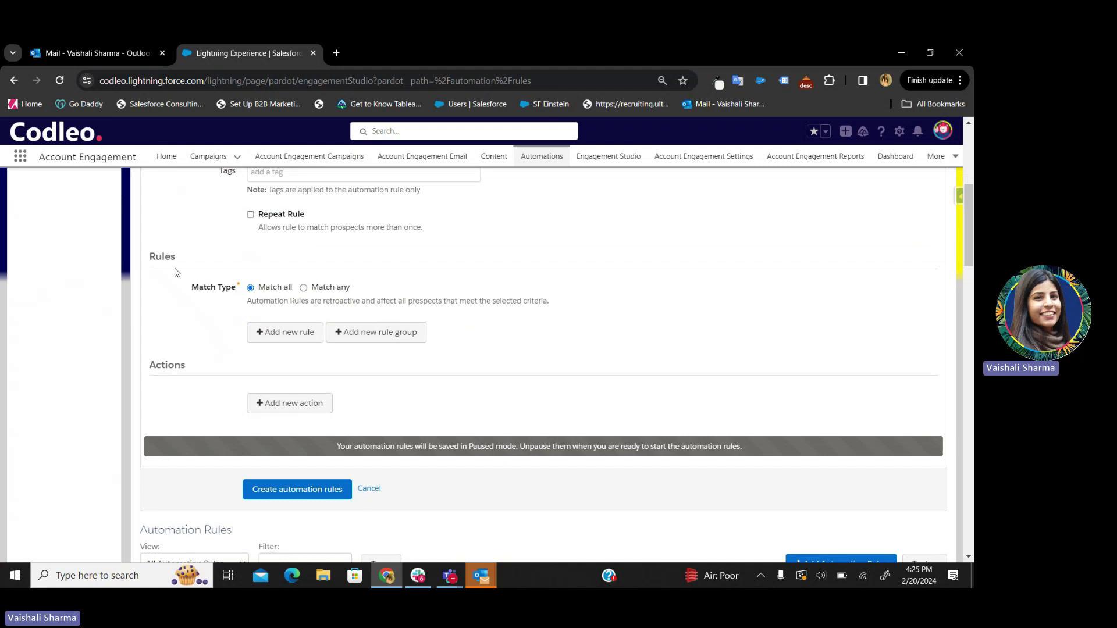
pyautogui.moveTo(195, 372); pyautogui.dragTo(148, 372)
pyautogui.scroll(5, 551, 299)
# Step: Name the automation rule Pardot Automation and store it in the Demo folder
pyautogui.click(350, 258)
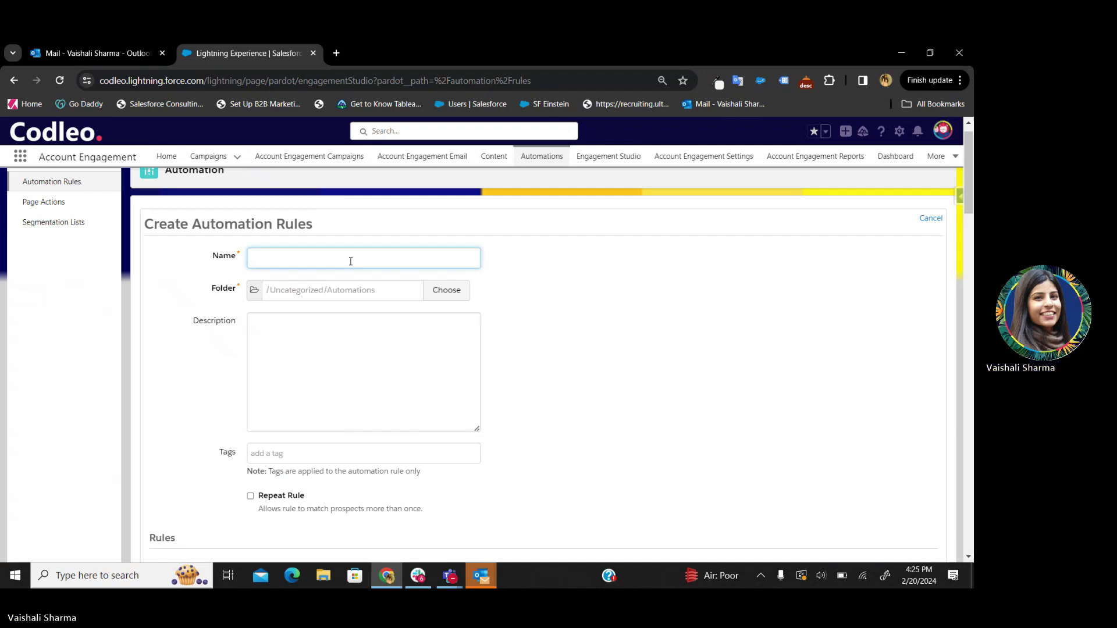
pyautogui.write('Pardot Automation')
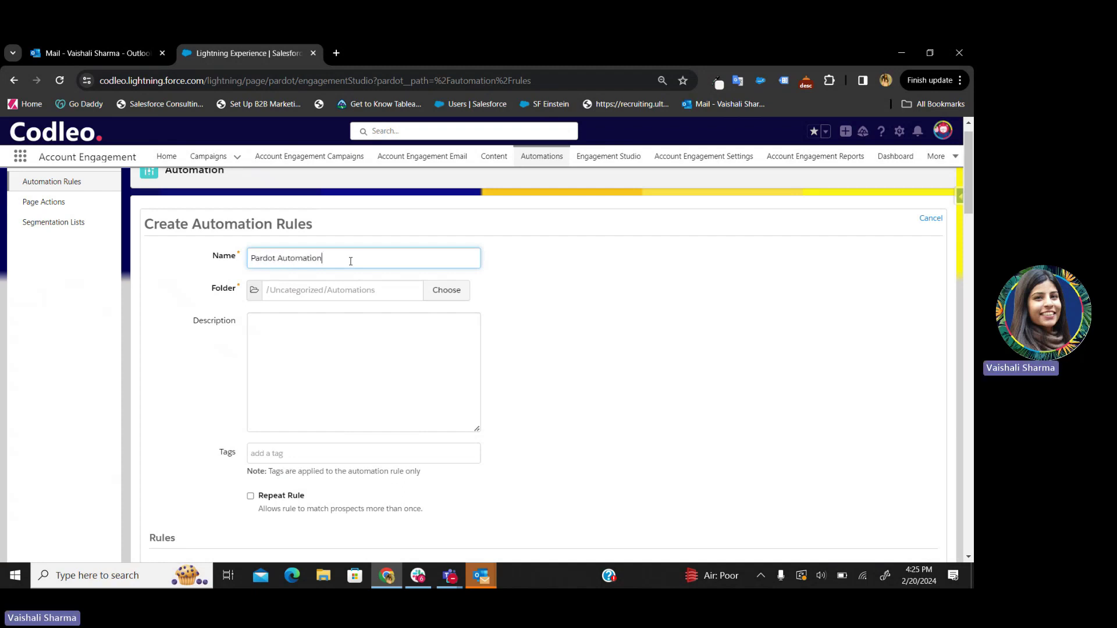
pyautogui.scroll(-1, 444, 327)
pyautogui.click(317, 269)
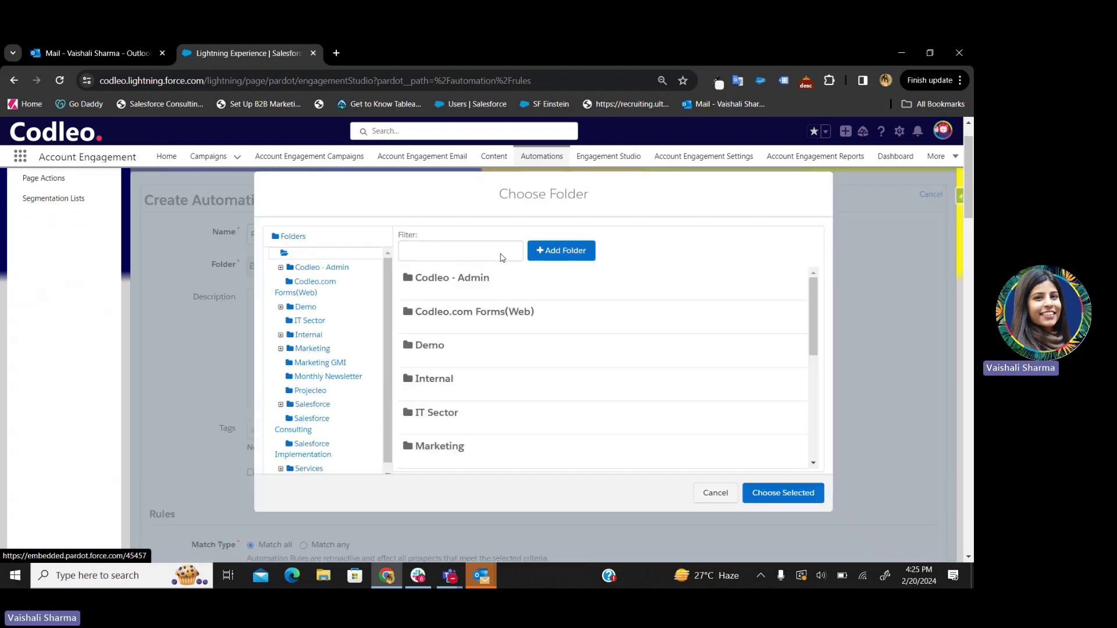
pyautogui.click(441, 256)
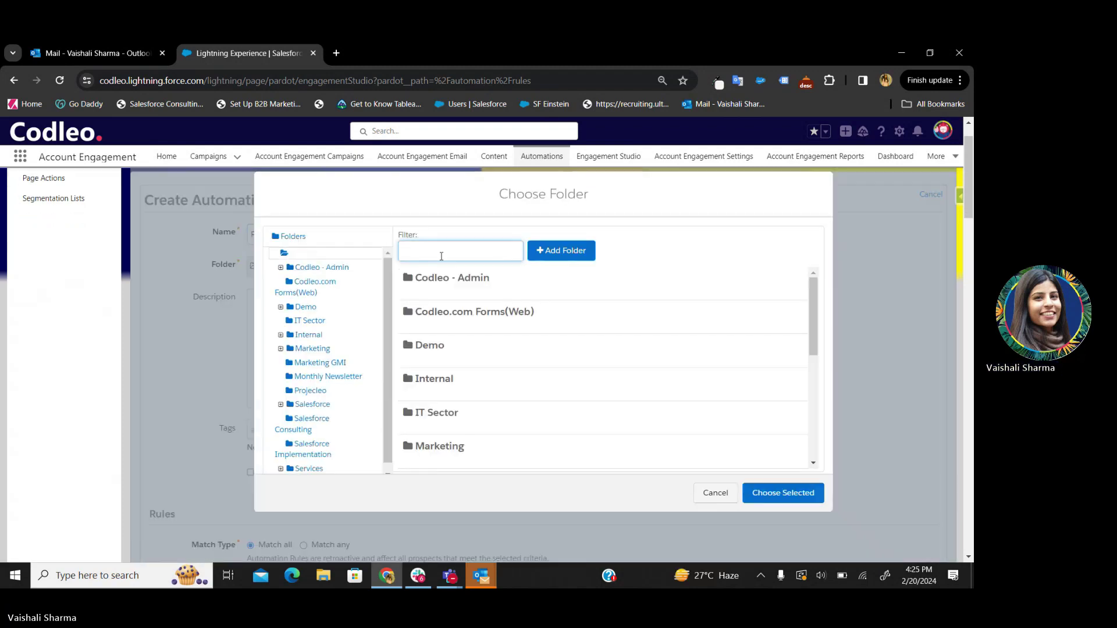
pyautogui.write('demo')
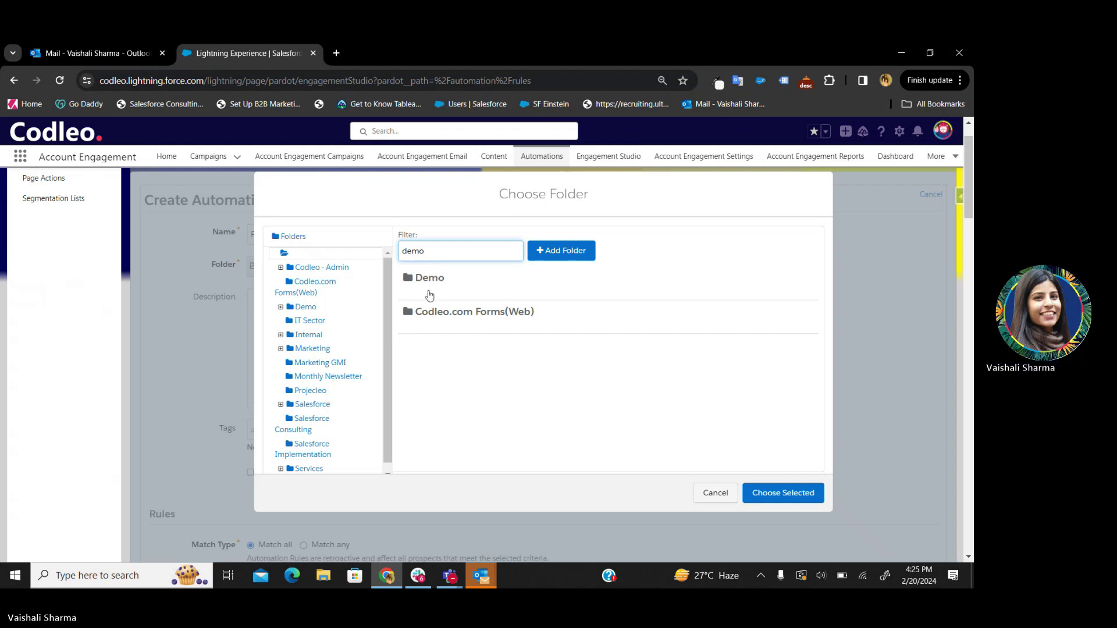
pyautogui.click(429, 291)
pyautogui.click(760, 494)
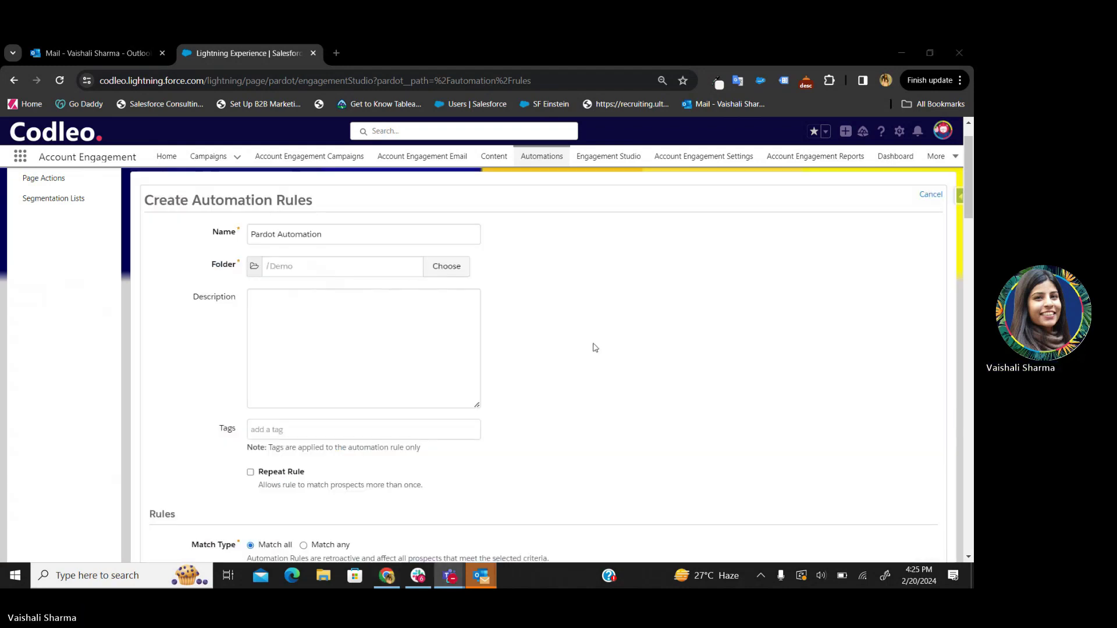
# Step: Enable Repeat Rule with 2 days before a prospect is eligible again and empty the total match limit value
pyautogui.scroll(-3, 595, 347)
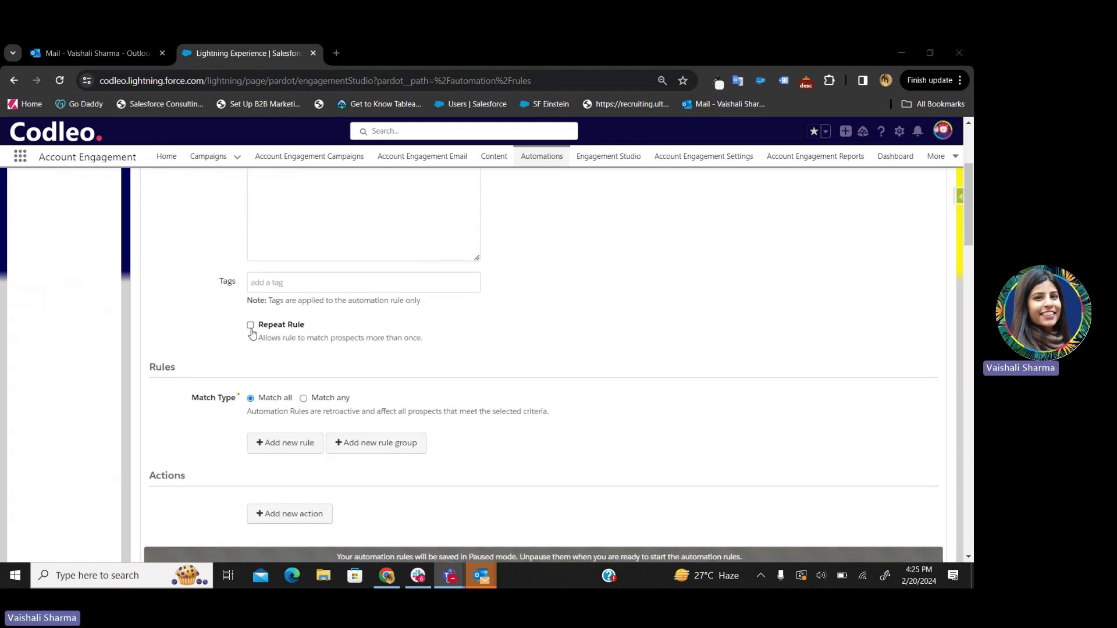
pyautogui.click(250, 325)
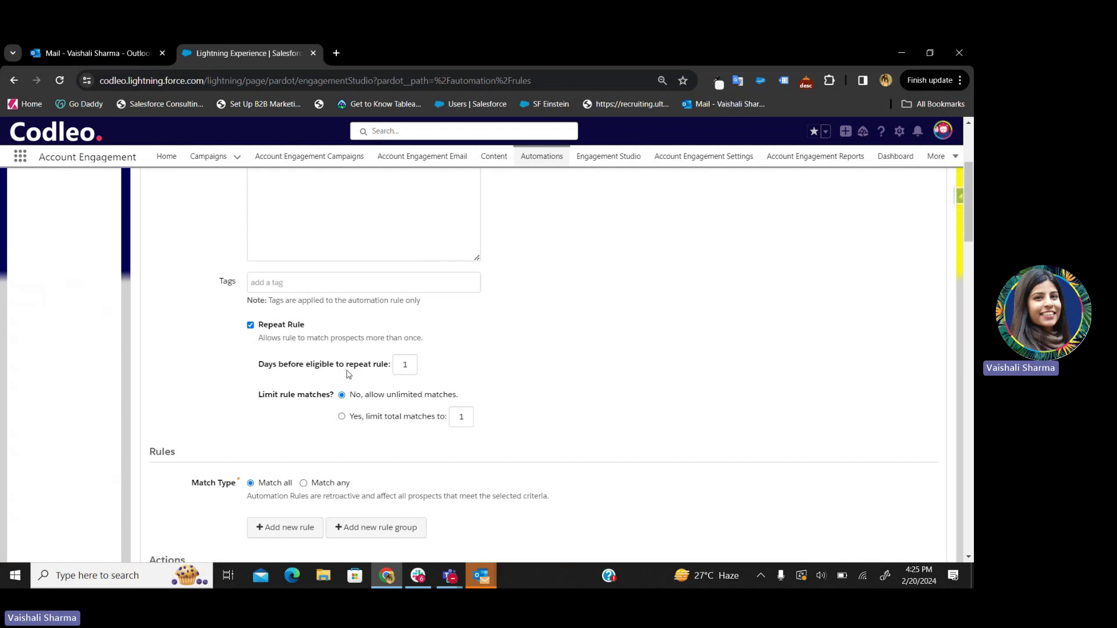
pyautogui.press('Tab')
pyautogui.press('BackSpace')
pyautogui.write('2')
pyautogui.click(514, 411)
pyautogui.click(472, 422)
pyautogui.click(555, 416)
# Step: Add a rule matching prospects whose default field Email contains codleo.com
pyautogui.scroll(-2, 556, 416)
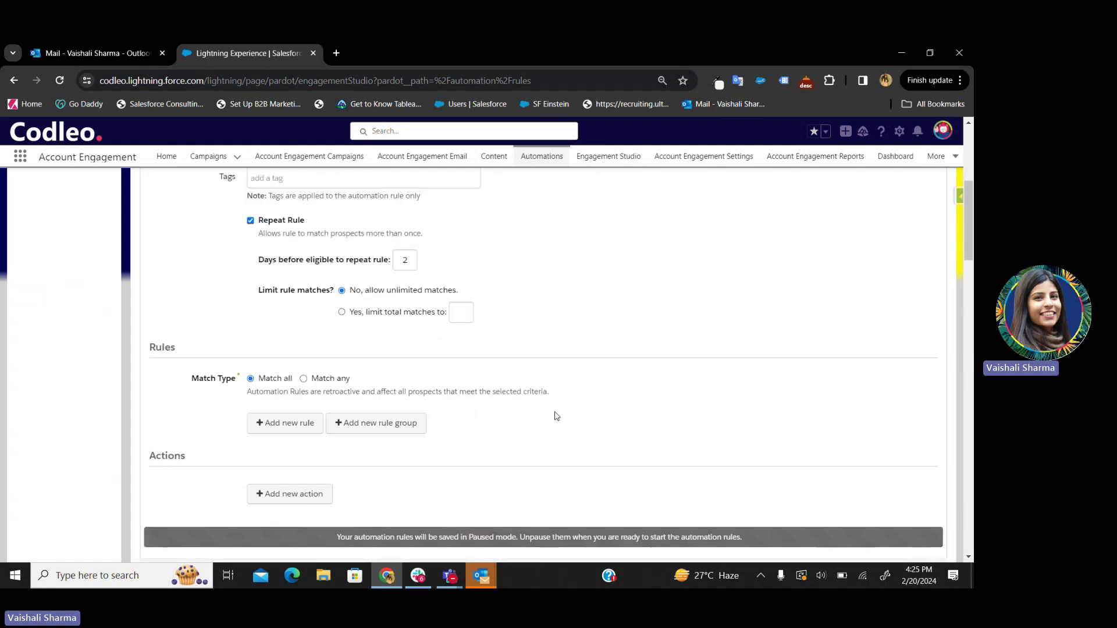
pyautogui.scroll(-1, 557, 416)
pyautogui.scroll(-2, 555, 417)
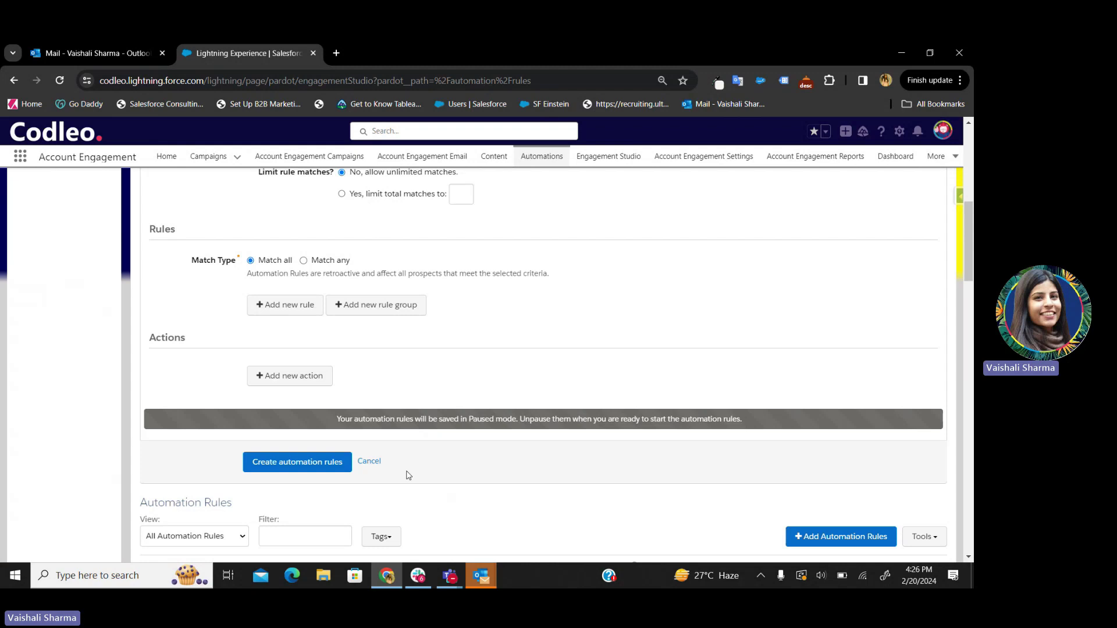
pyautogui.click(289, 307)
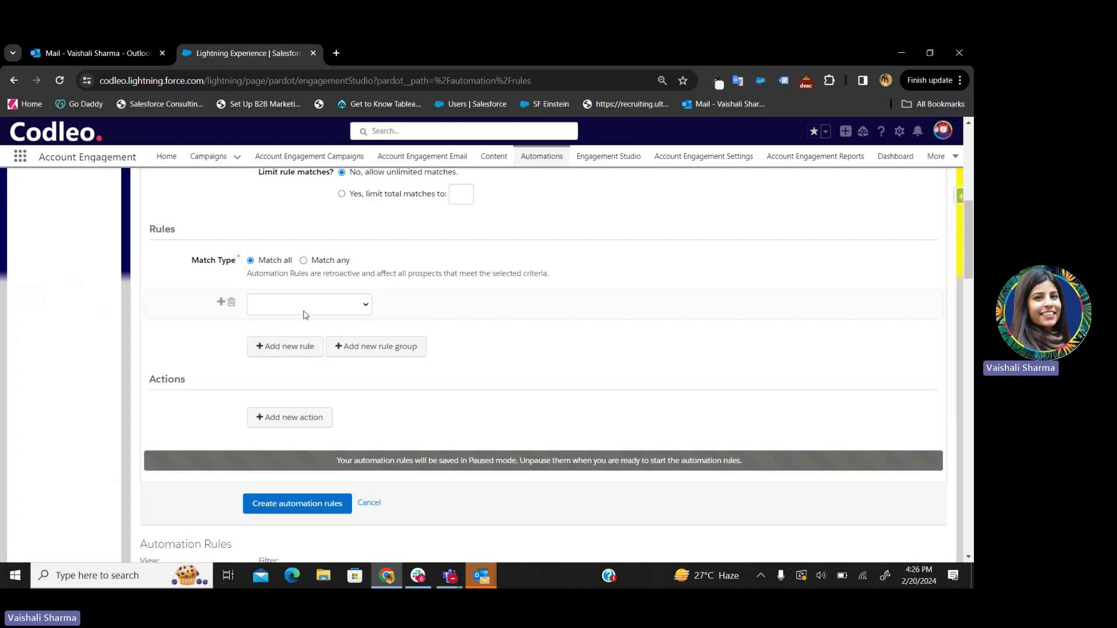
pyautogui.click(297, 304)
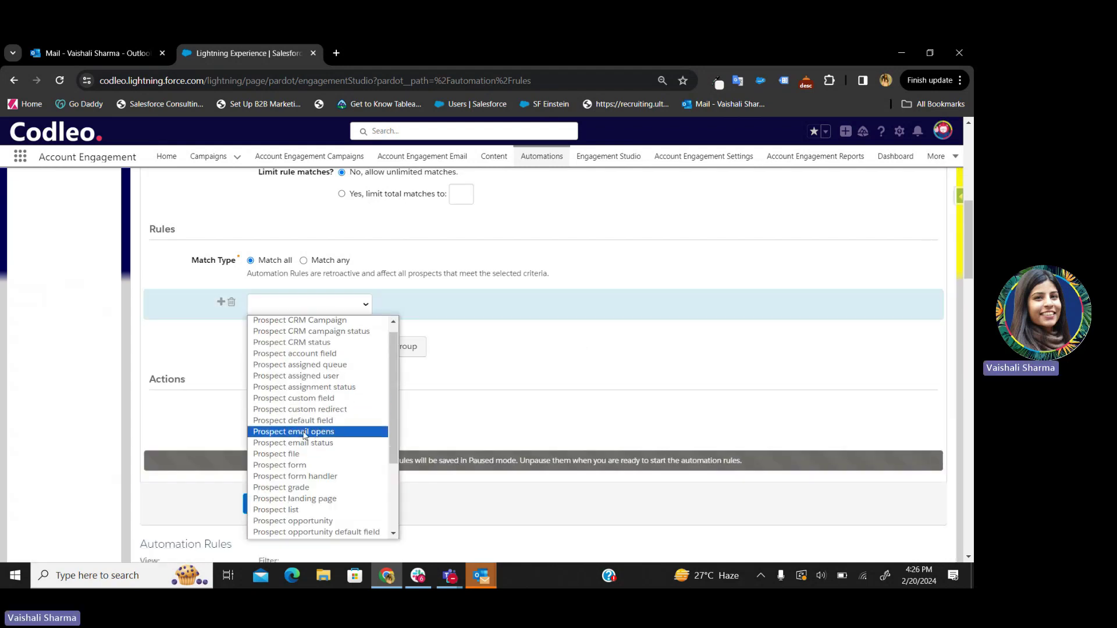
pyautogui.click(328, 431)
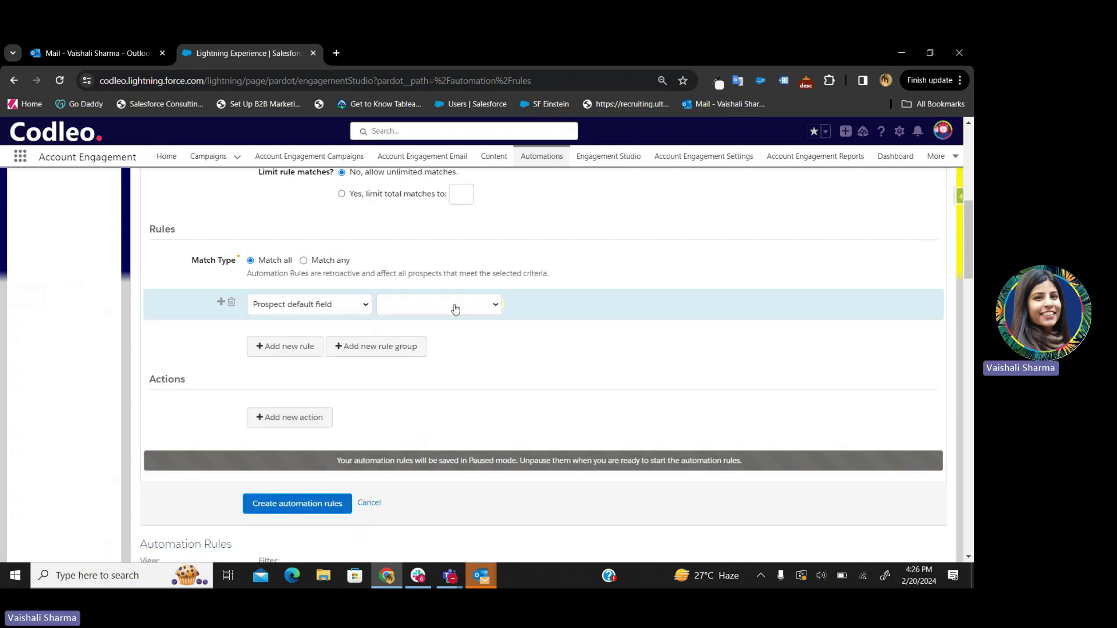
pyautogui.click(454, 305)
pyautogui.click(416, 400)
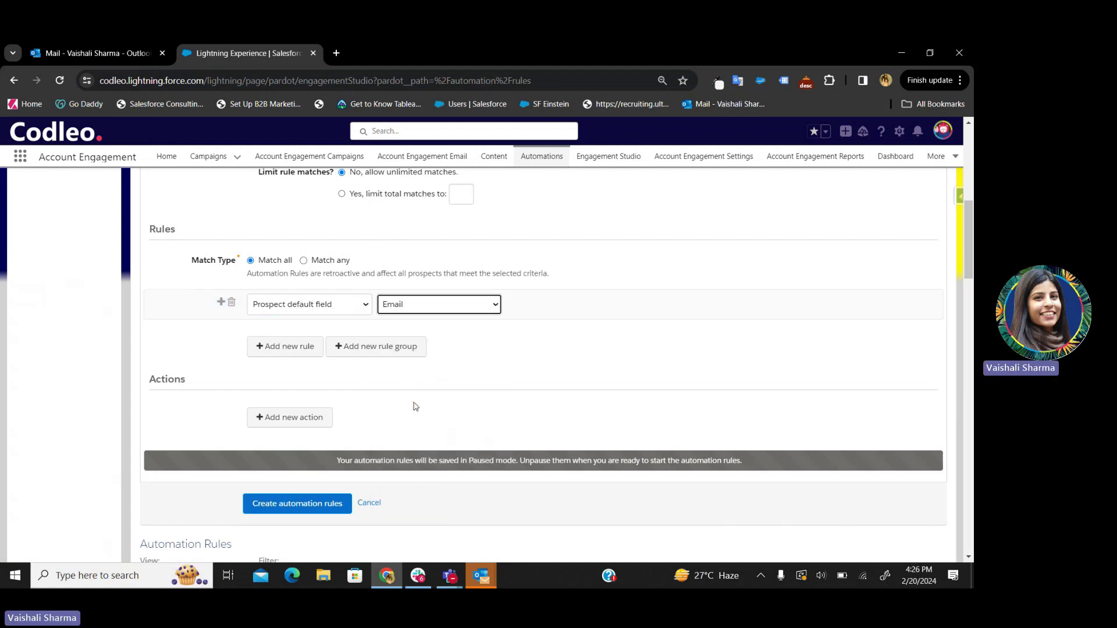
pyautogui.click(669, 305)
pyautogui.write('codleo.com')
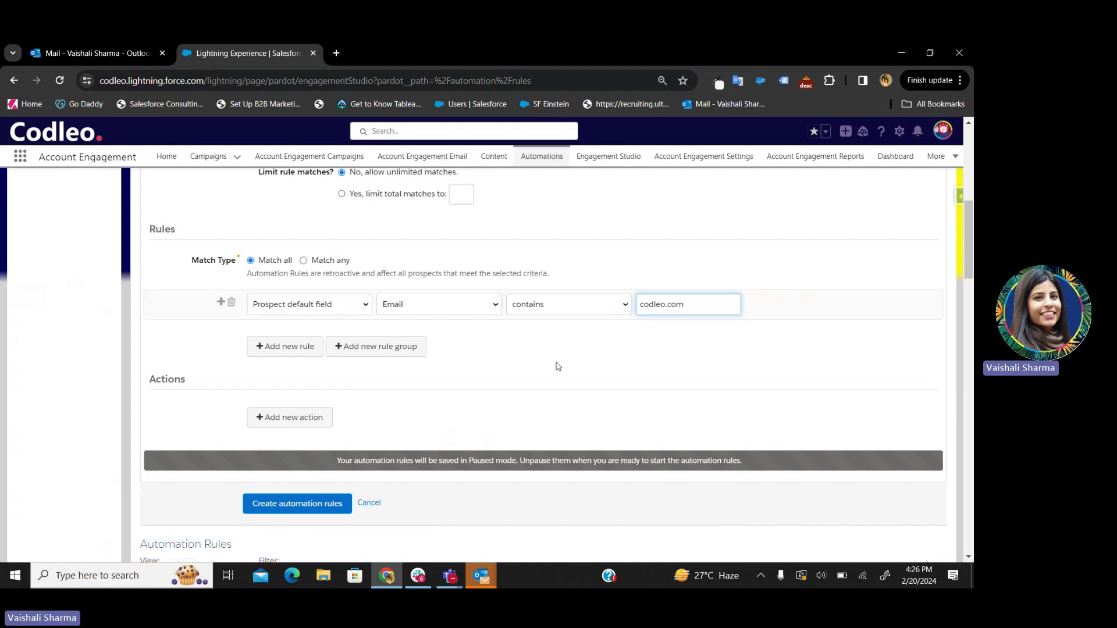
pyautogui.moveTo(690, 305); pyautogui.dragTo(634, 304)
# Step: Add a second rule requiring the prospect score to be greater than 10
pyautogui.click(278, 348)
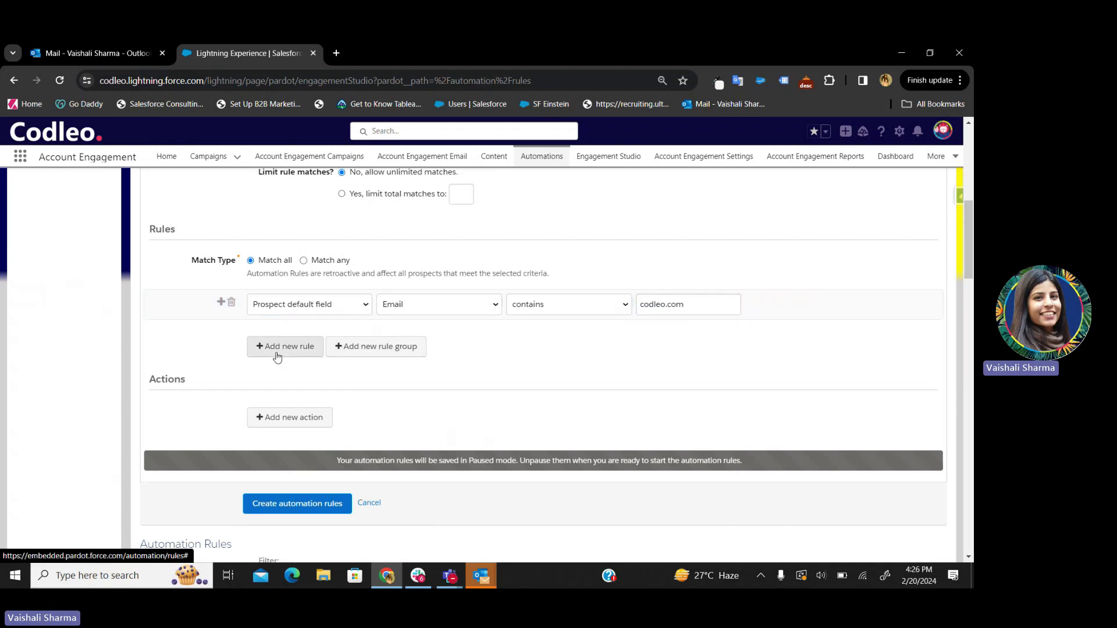
pyautogui.click(320, 366)
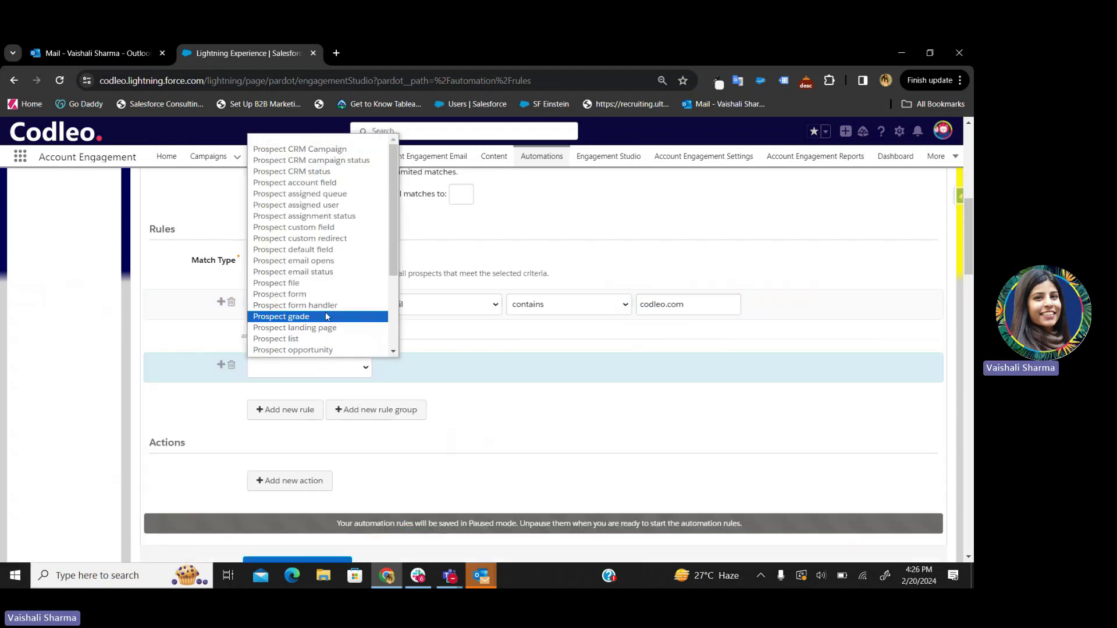
pyautogui.scroll(-2, 325, 317)
pyautogui.click(302, 249)
pyautogui.click(533, 373)
pyautogui.write('10')
pyautogui.click(518, 409)
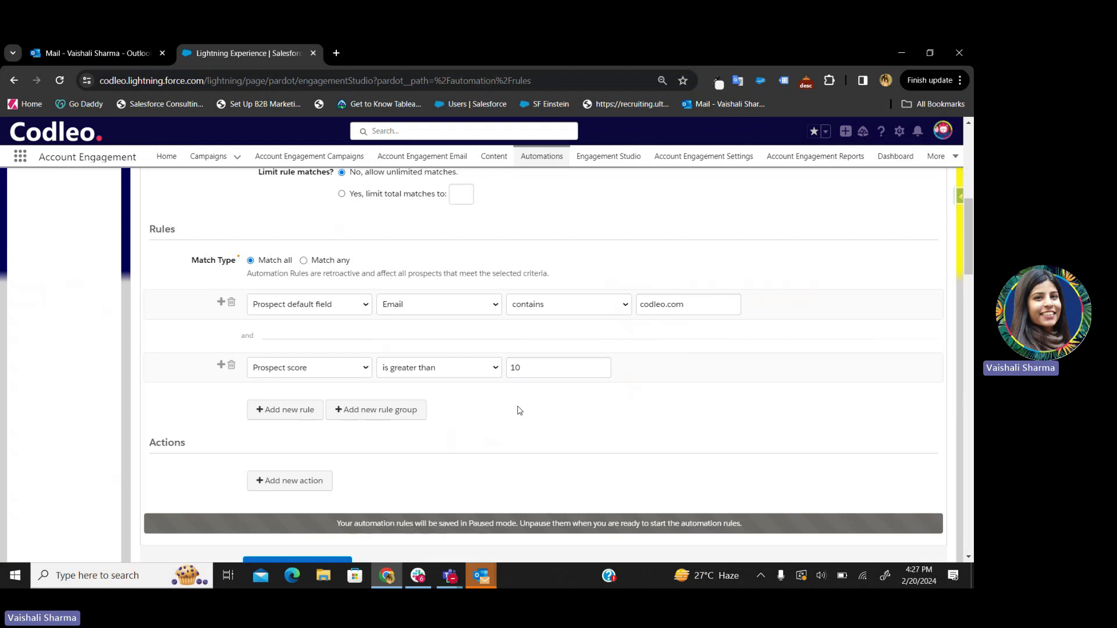
# Step: Add an empty action to the automation rule and look through the available action types
pyautogui.scroll(-1, 480, 370)
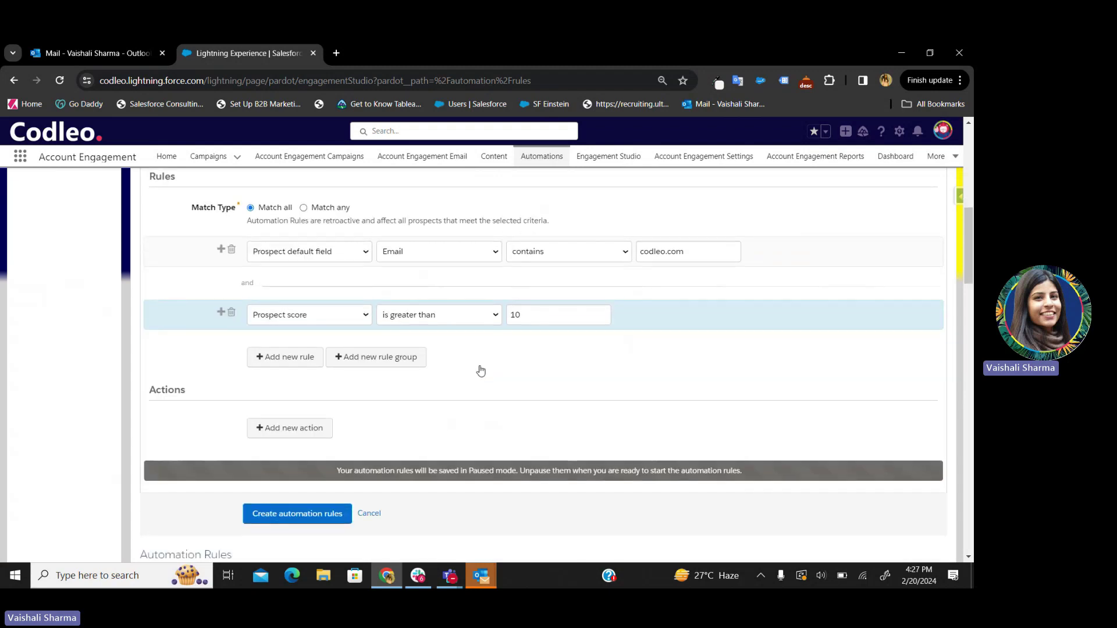
pyautogui.scroll(-1, 480, 371)
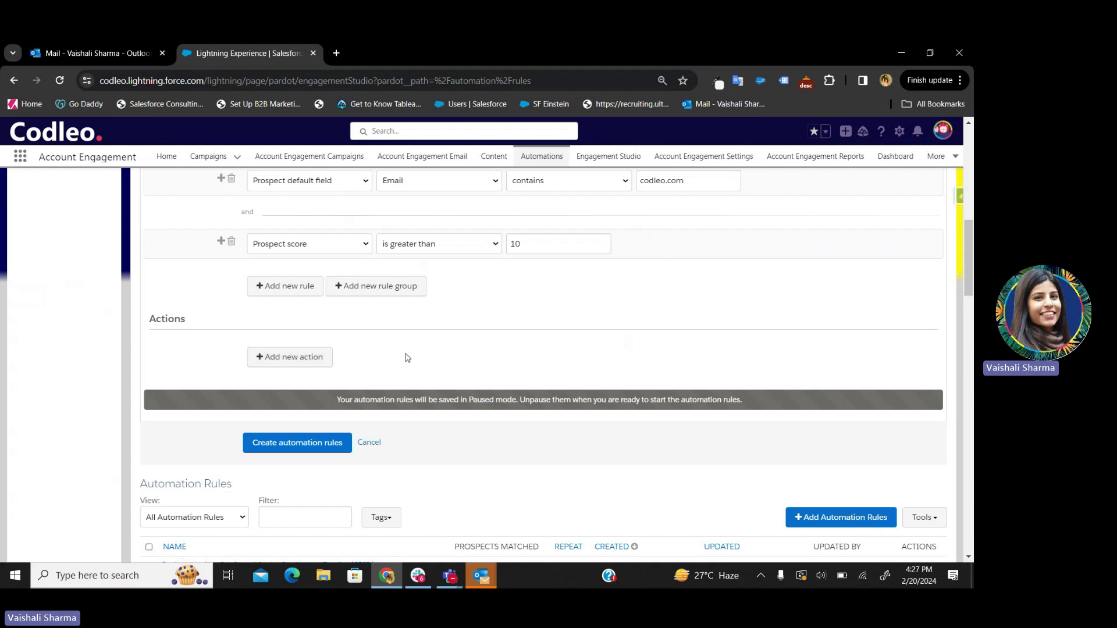
pyautogui.click(291, 363)
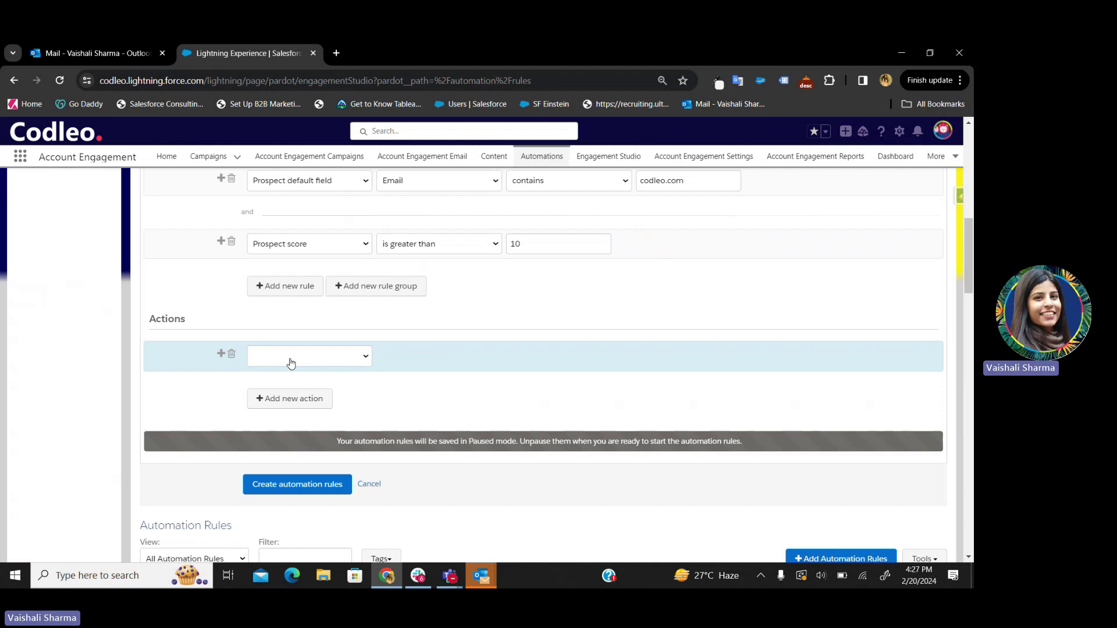
pyautogui.click(291, 362)
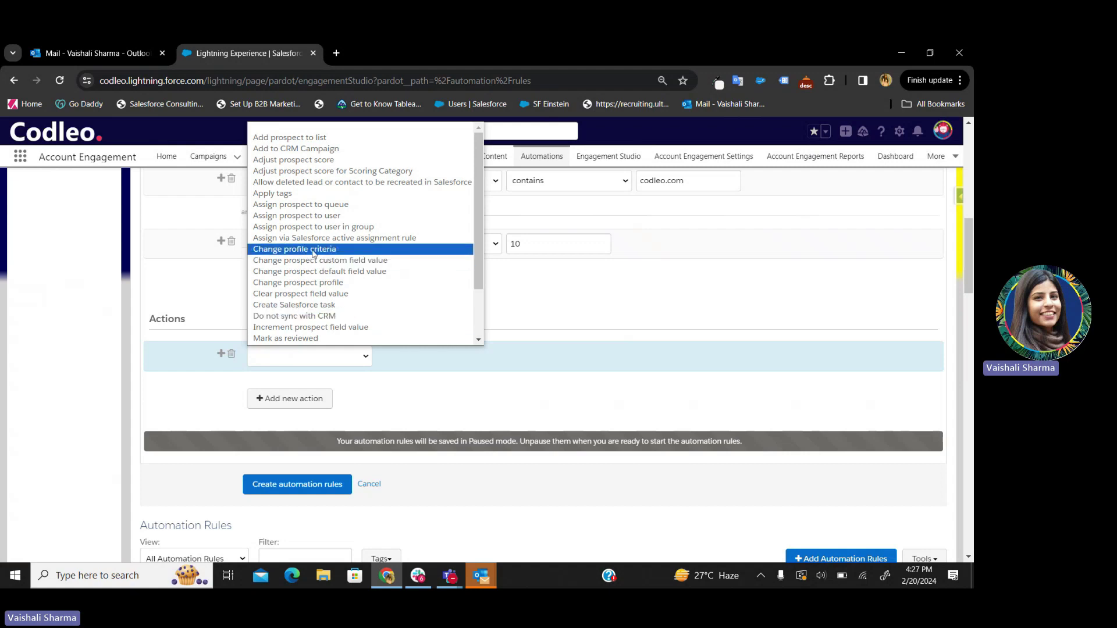
pyautogui.scroll(-2, 313, 253)
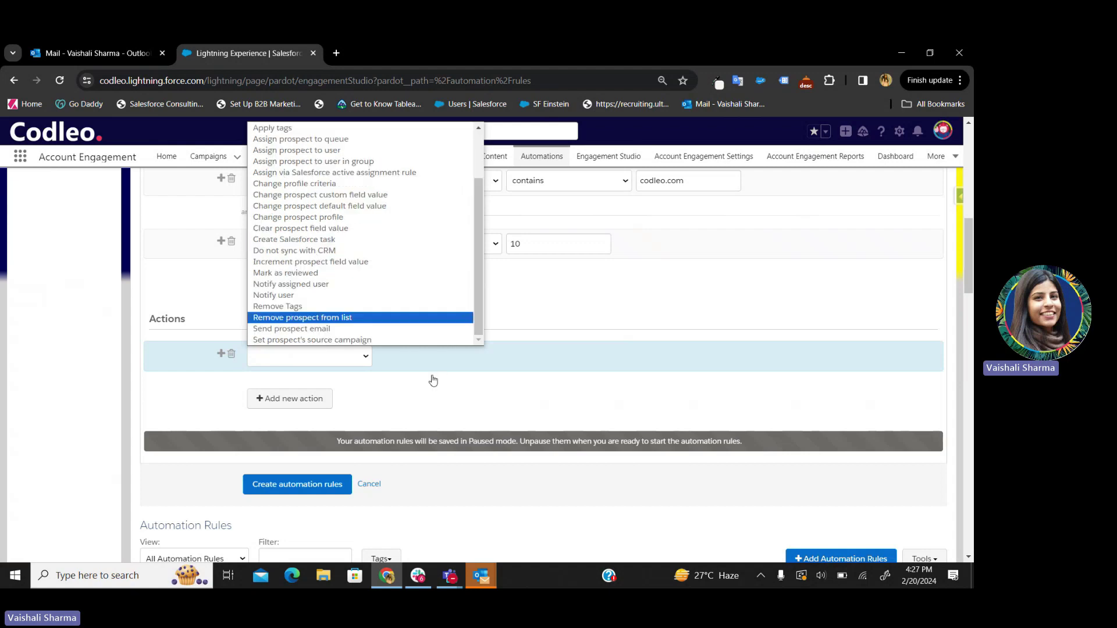
pyautogui.click(451, 397)
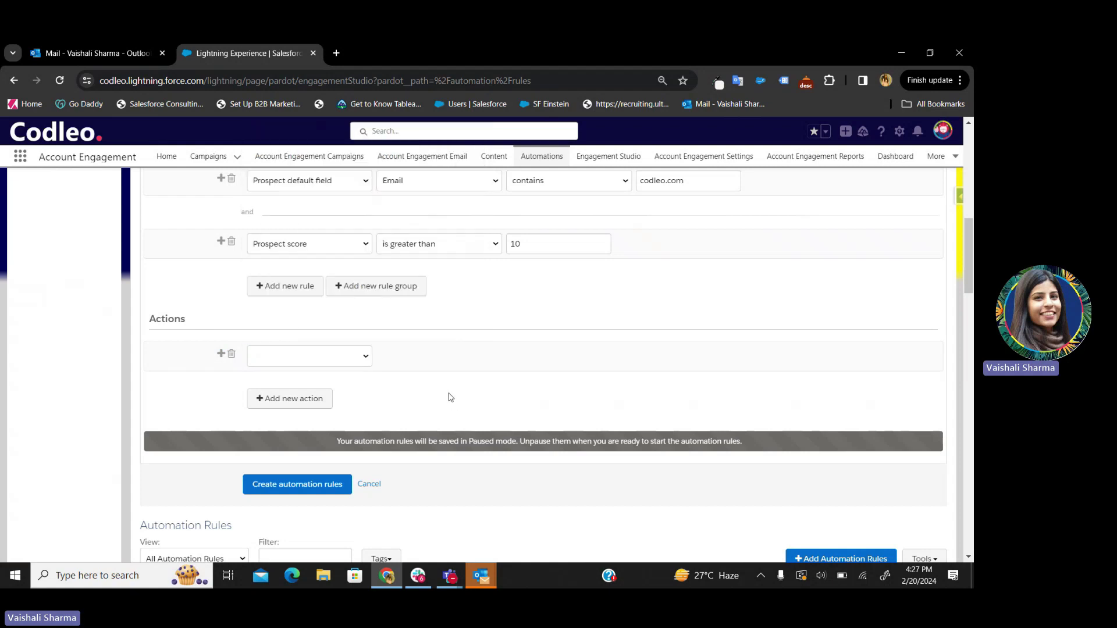
pyautogui.scroll(3, 451, 397)
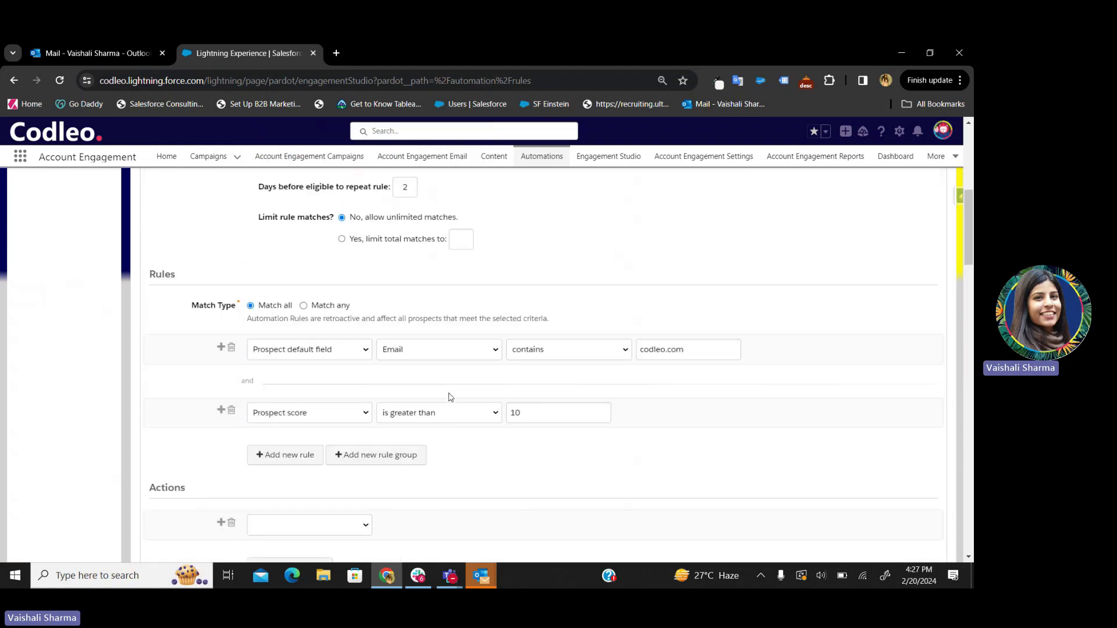
pyautogui.scroll(-2, 451, 397)
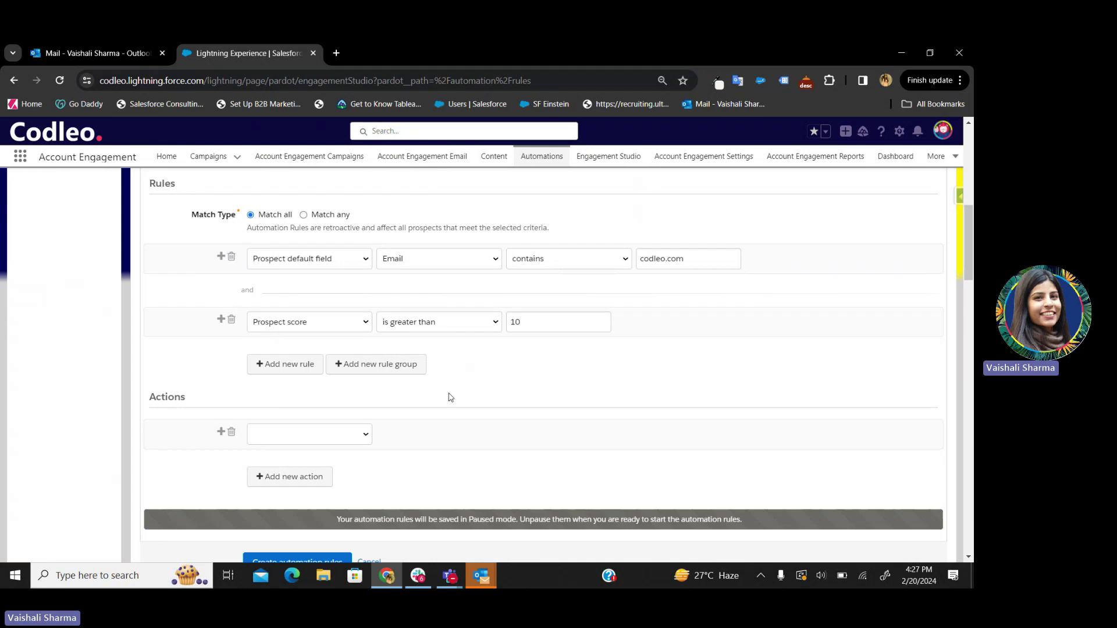
pyautogui.scroll(-2, 451, 397)
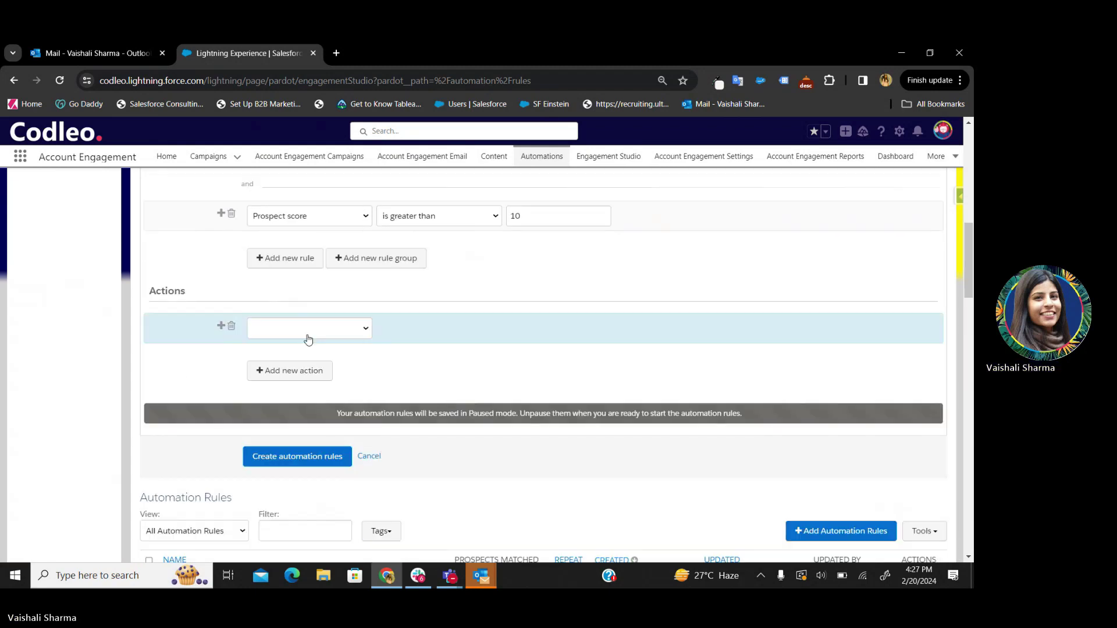
# Step: Set the automation rule's action to Notify user and choose the user to be notified
pyautogui.click(307, 331)
pyautogui.scroll(-3, 356, 384)
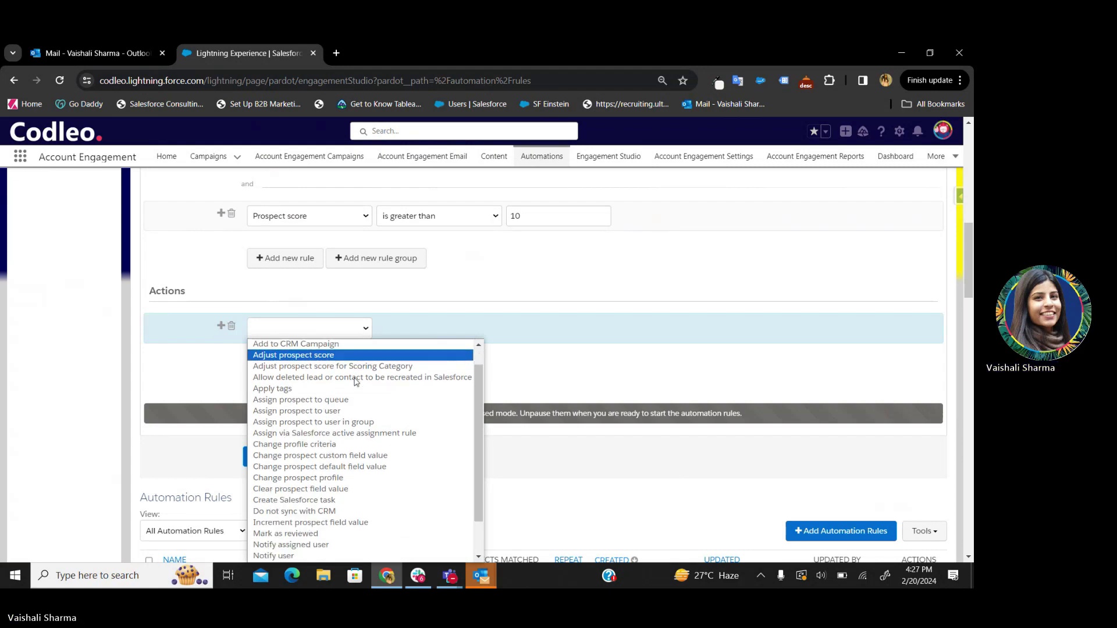
pyautogui.scroll(-1, 579, 381)
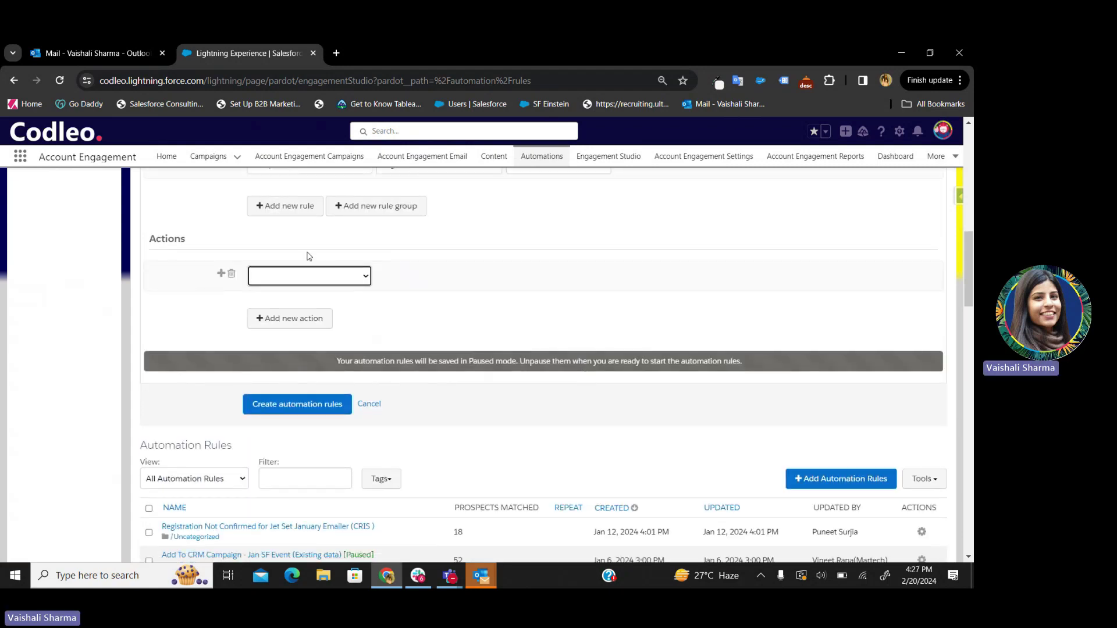
pyautogui.click(309, 276)
pyautogui.scroll(-3, 322, 414)
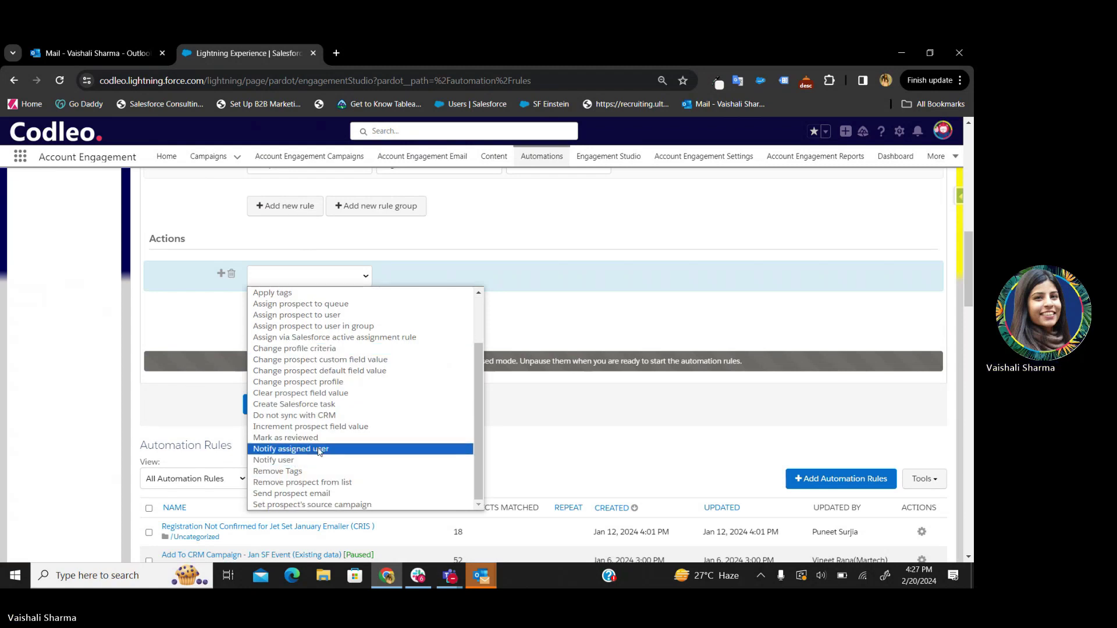
pyautogui.click(274, 460)
pyautogui.click(483, 279)
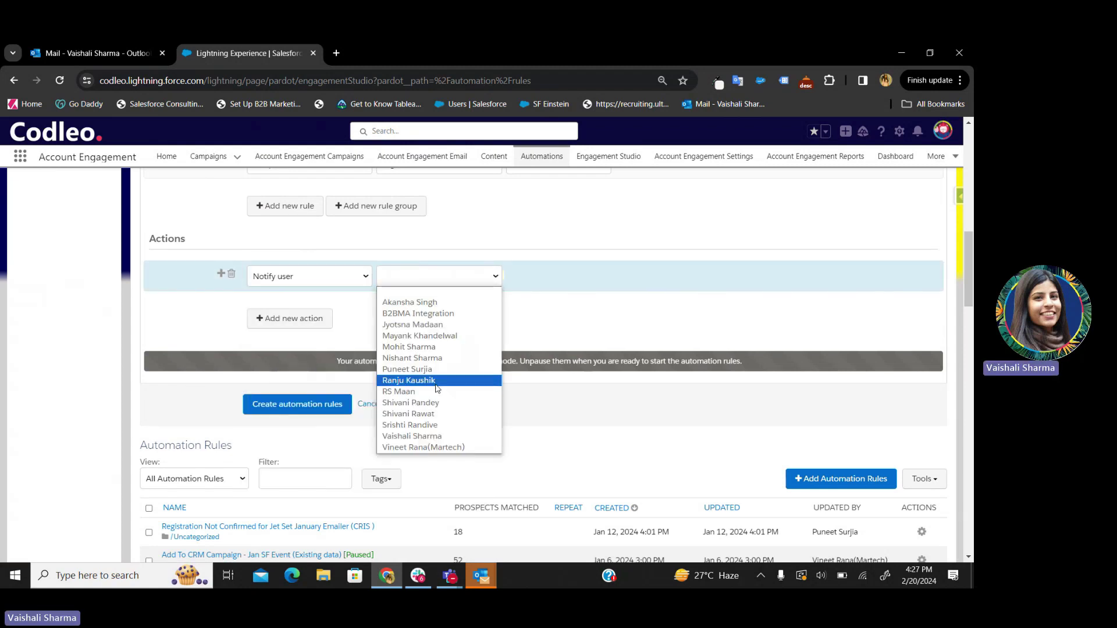
pyautogui.click(425, 436)
# Step: Rename the rule as Pardot Automation - 20th Feb and create it
pyautogui.scroll(3, 535, 317)
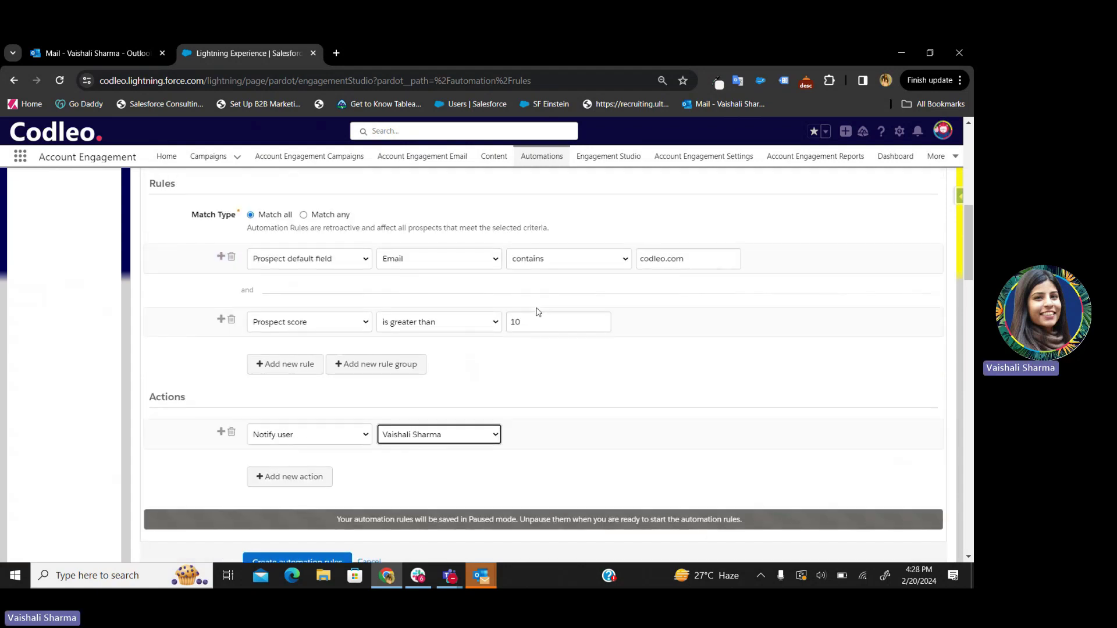
pyautogui.scroll(-1, 539, 312)
pyautogui.scroll(10, 537, 312)
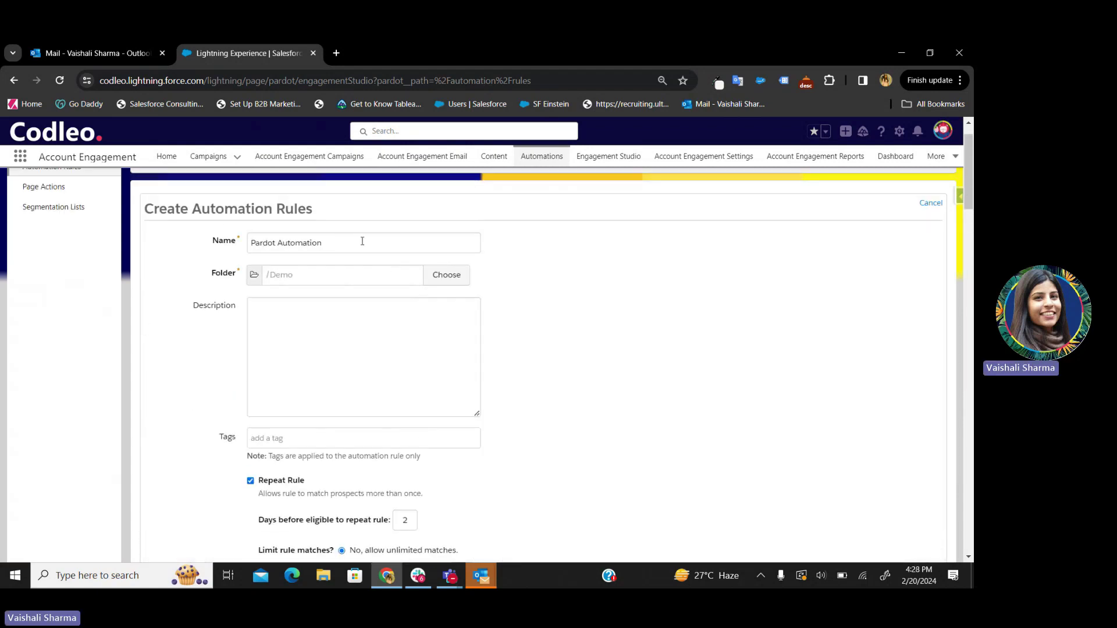
pyautogui.click(357, 242)
pyautogui.write('-')
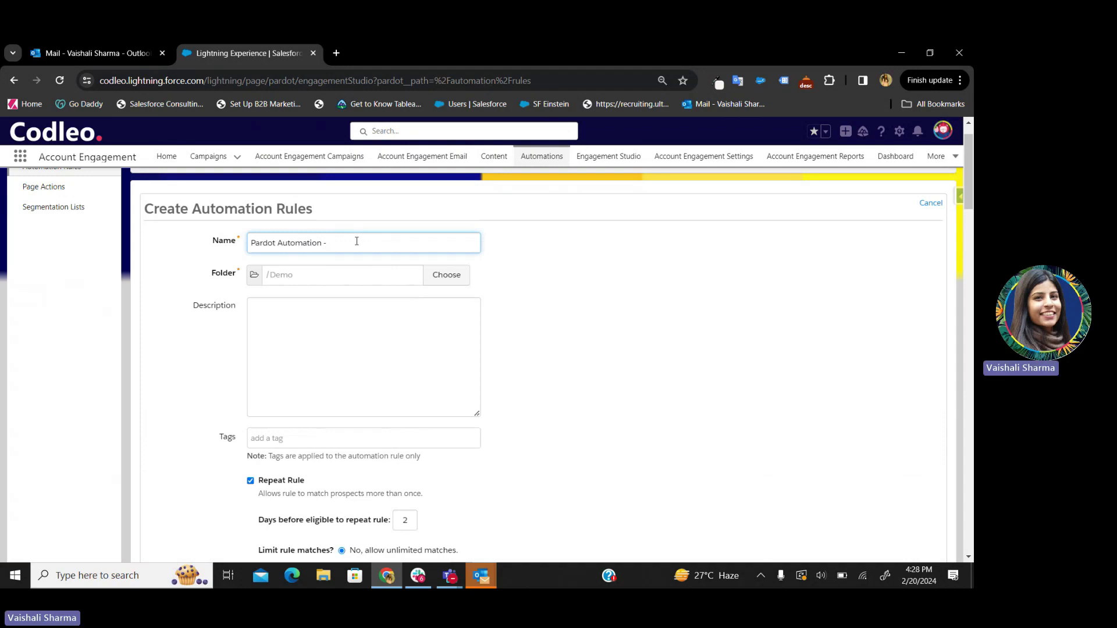
pyautogui.write(' 20th Feb')
pyautogui.scroll(-10, 399, 274)
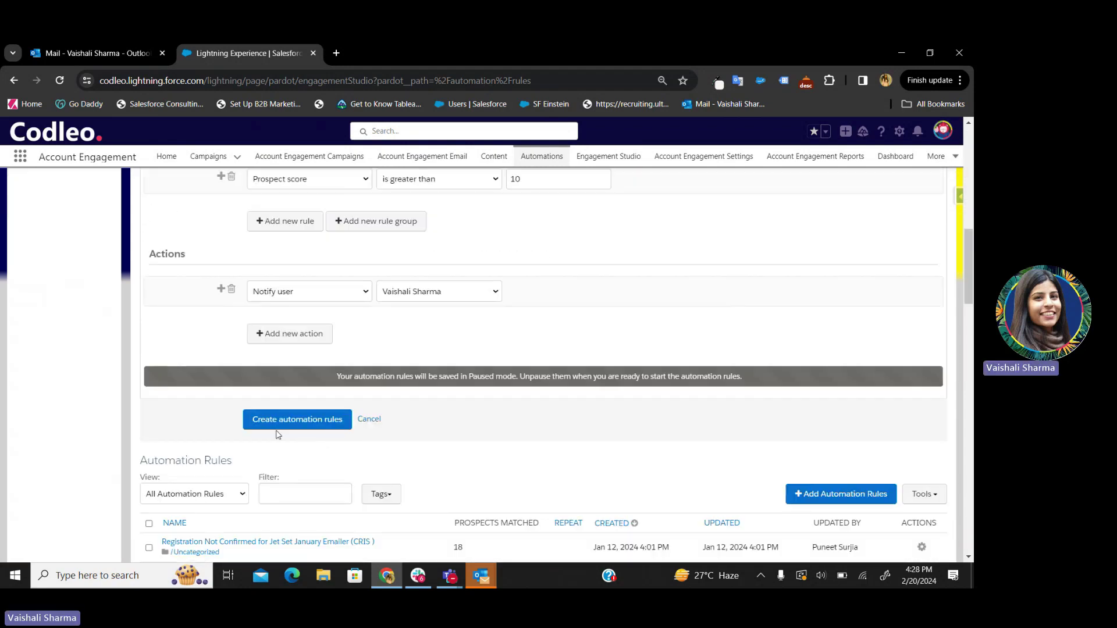
pyautogui.click(274, 420)
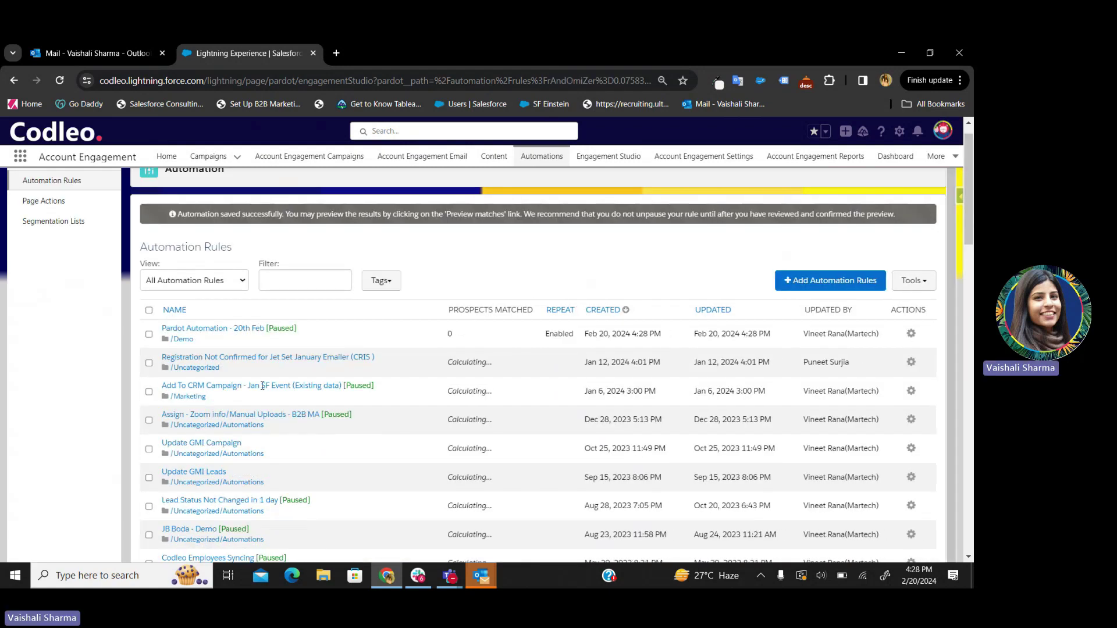
# Step: Open the Pardot Automation - 20th Feb rule and review its contents and matching criteria
pyautogui.click(233, 328)
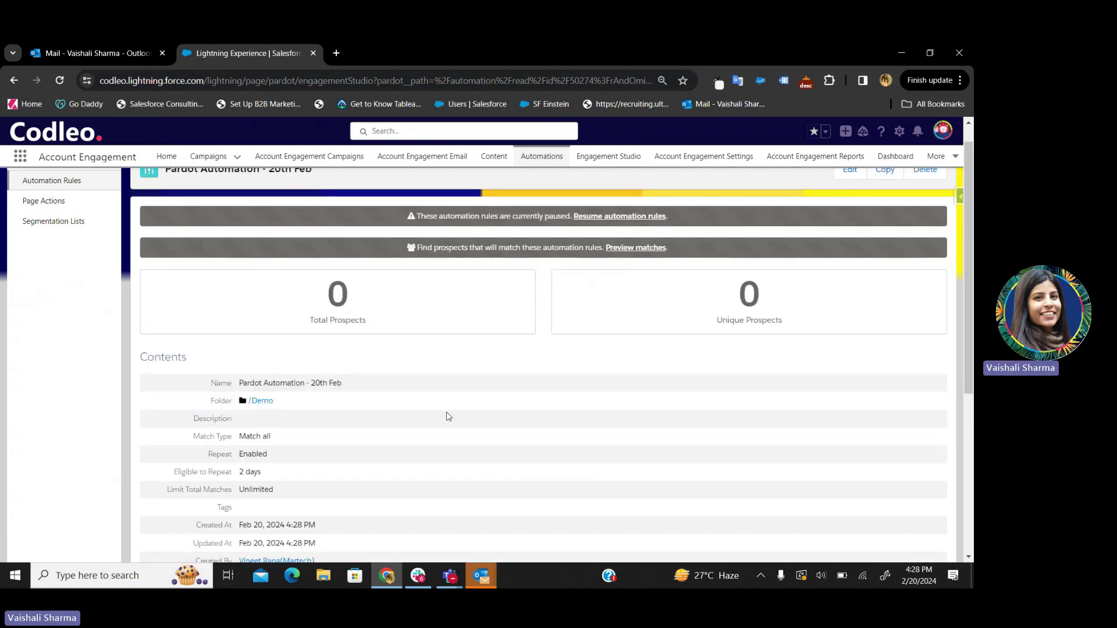
pyautogui.scroll(1, 531, 389)
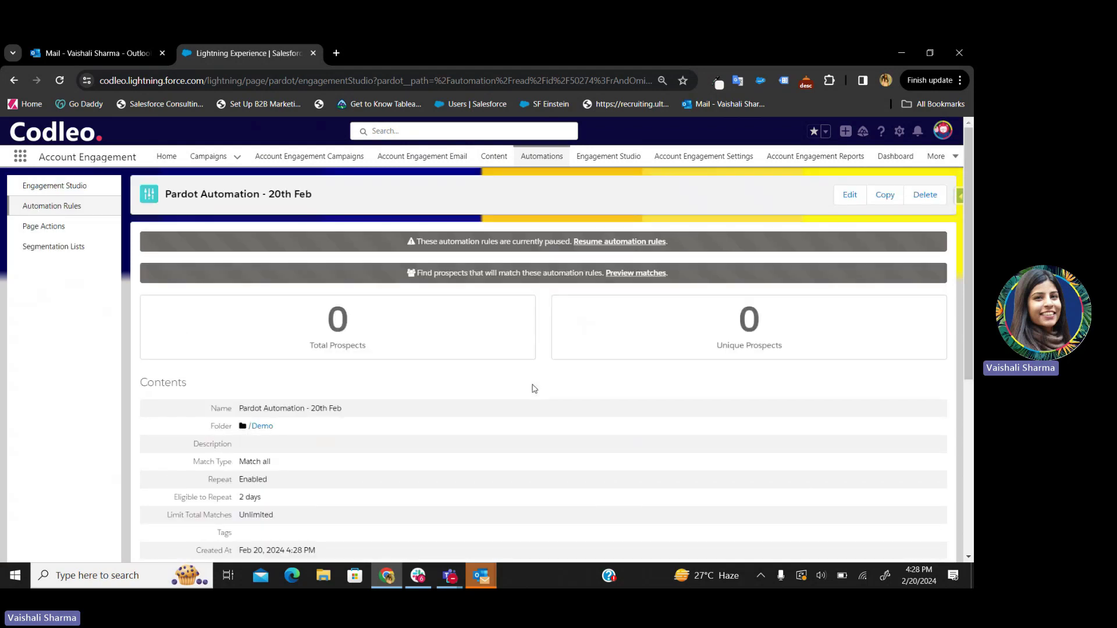
pyautogui.scroll(-3, 534, 389)
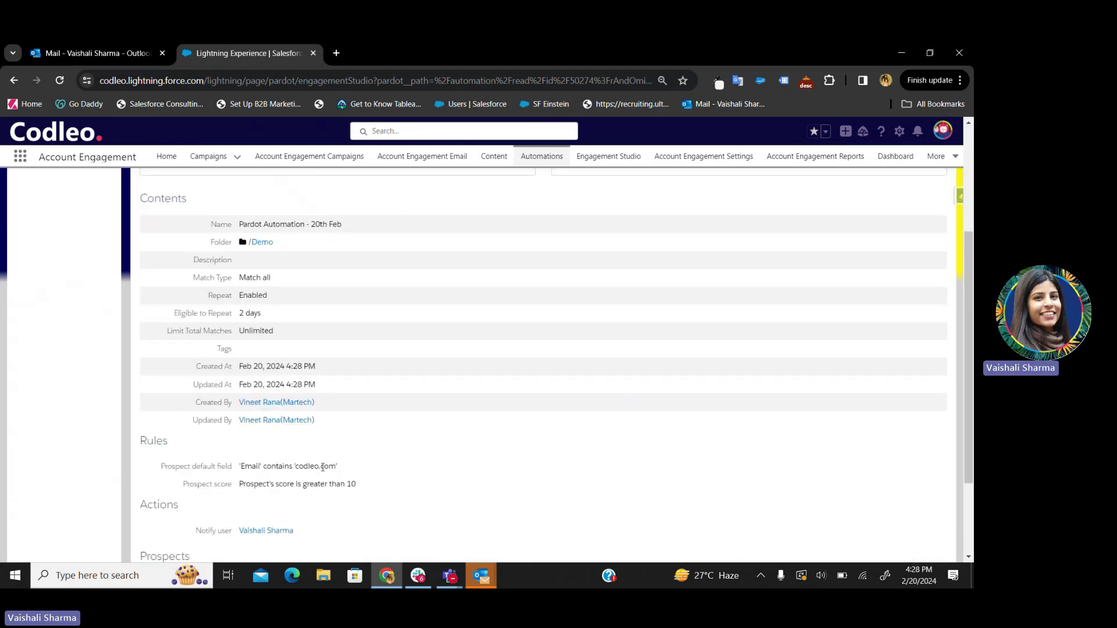
pyautogui.moveTo(362, 487); pyautogui.dragTo(148, 467)
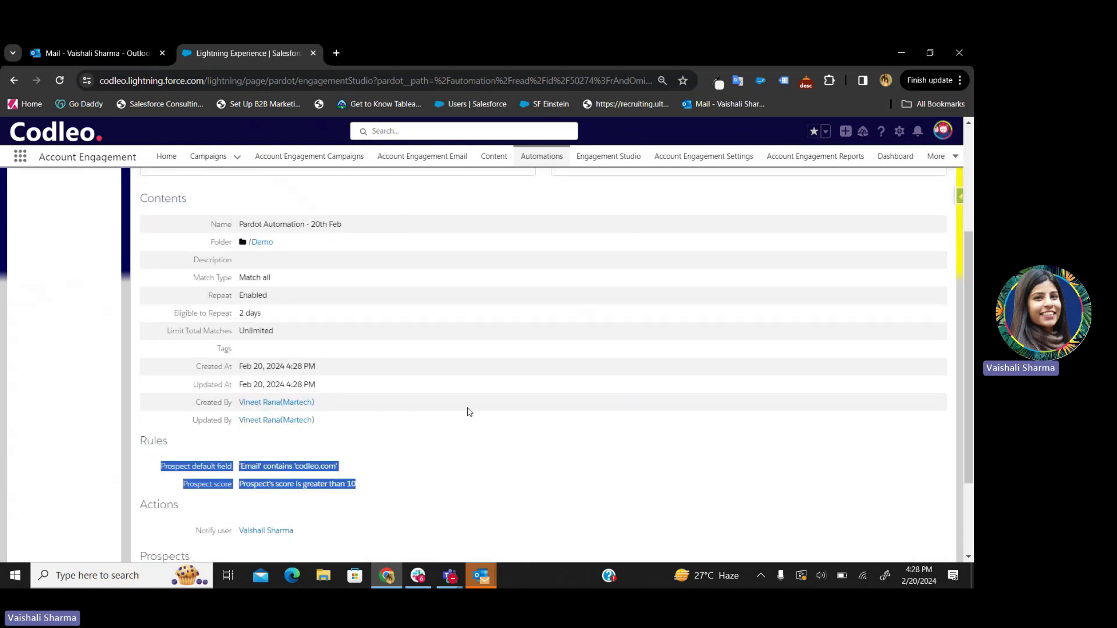
pyautogui.scroll(3, 466, 412)
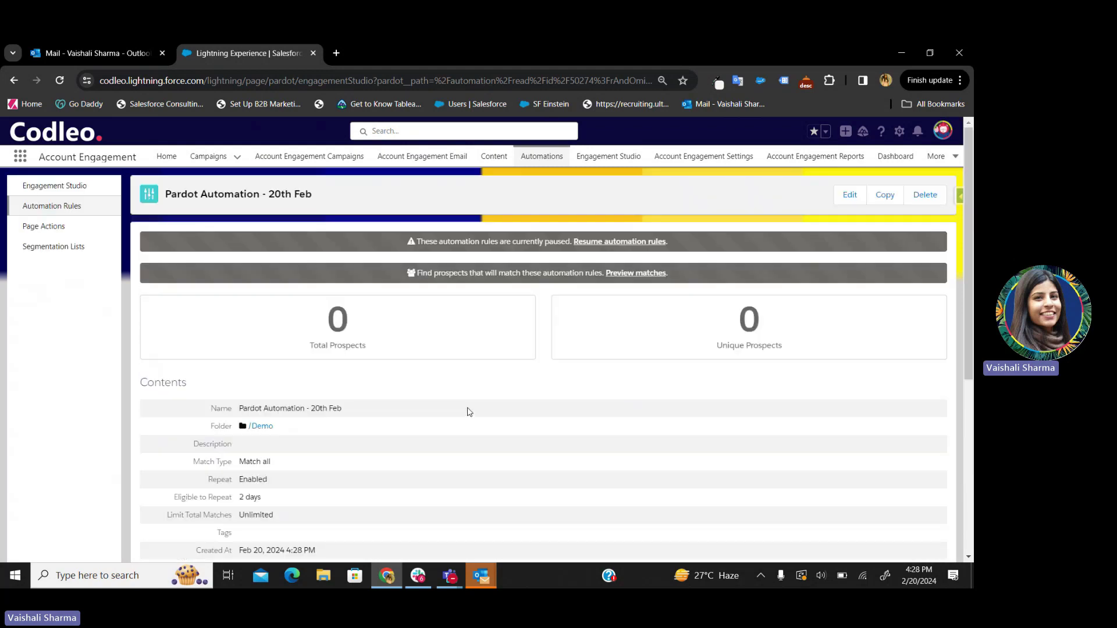
# Step: Generate a preview of the prospects matching the automation rule and check its progress
pyautogui.click(629, 277)
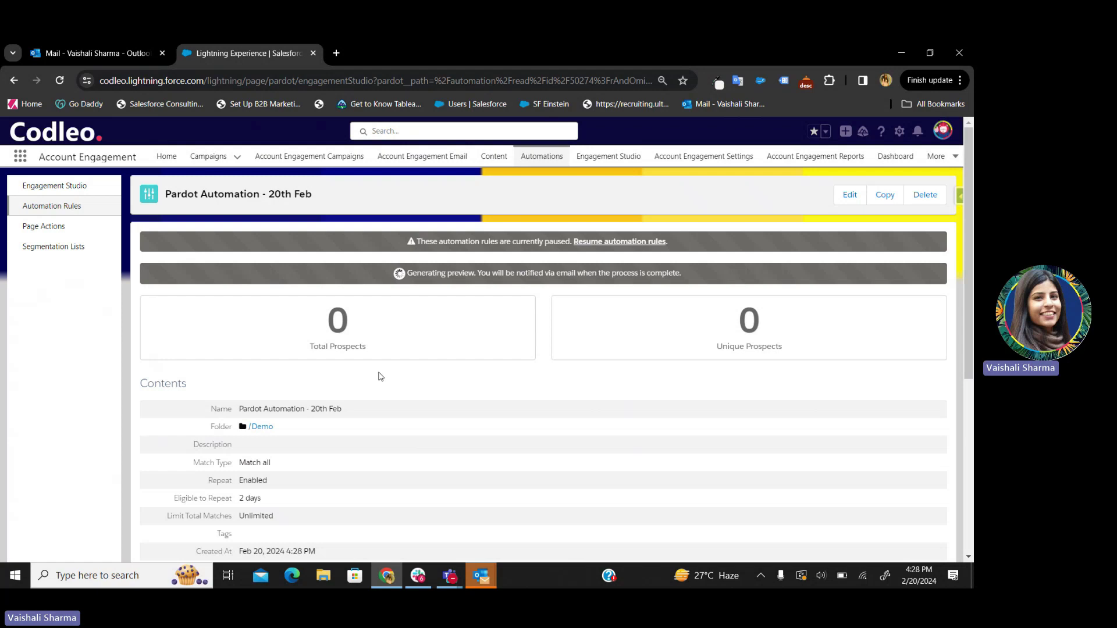
pyautogui.scroll(-4, 379, 375)
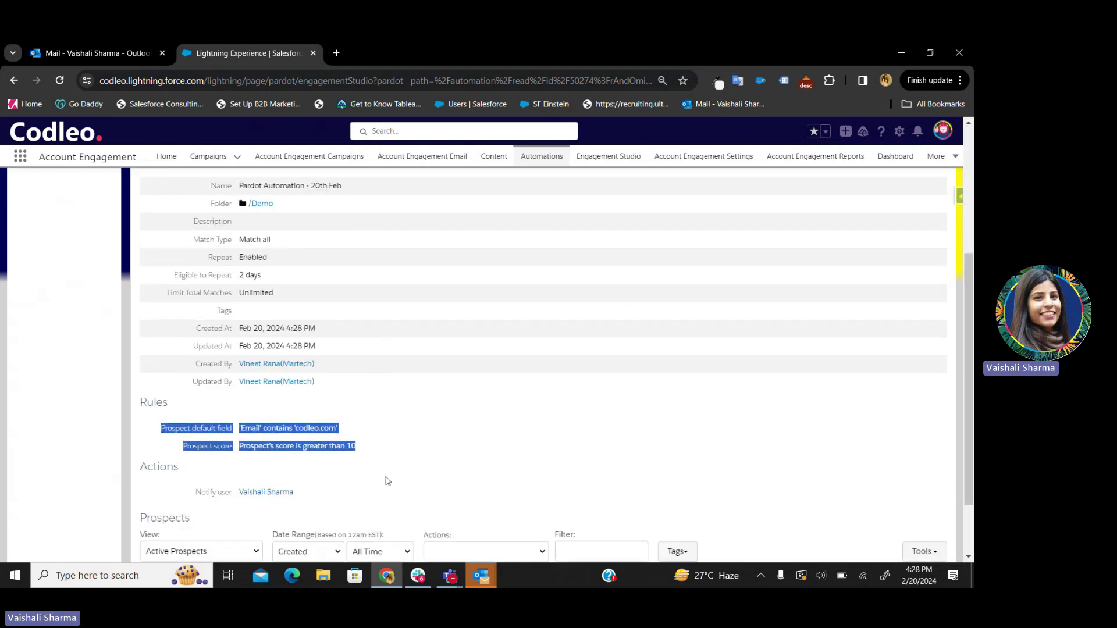
pyautogui.scroll(4, 384, 427)
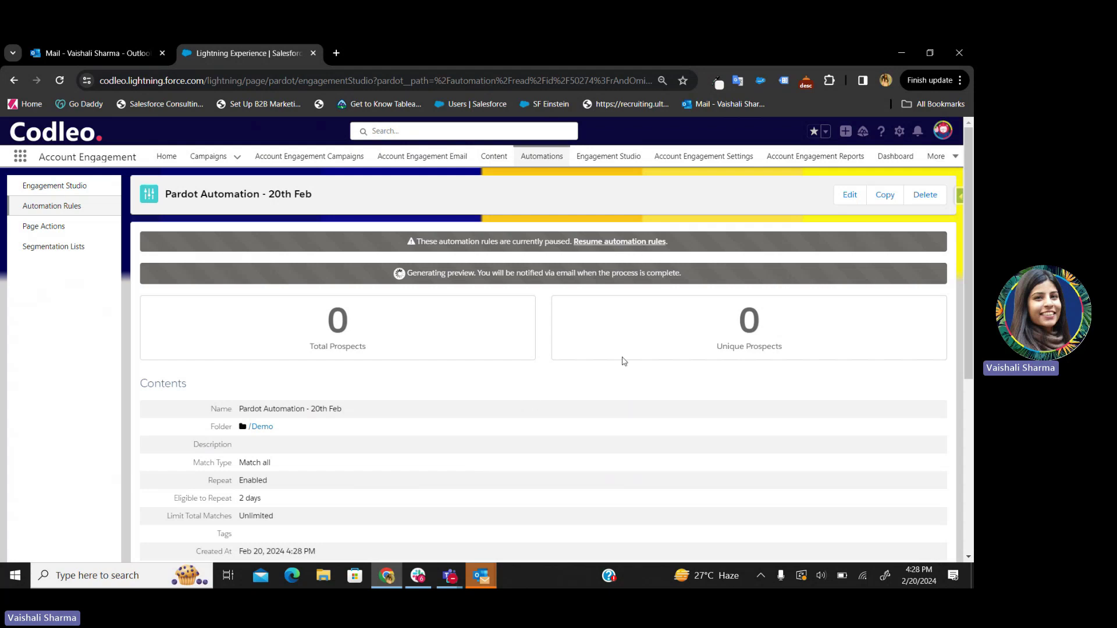
pyautogui.scroll(-5, 623, 361)
pyautogui.scroll(5, 622, 361)
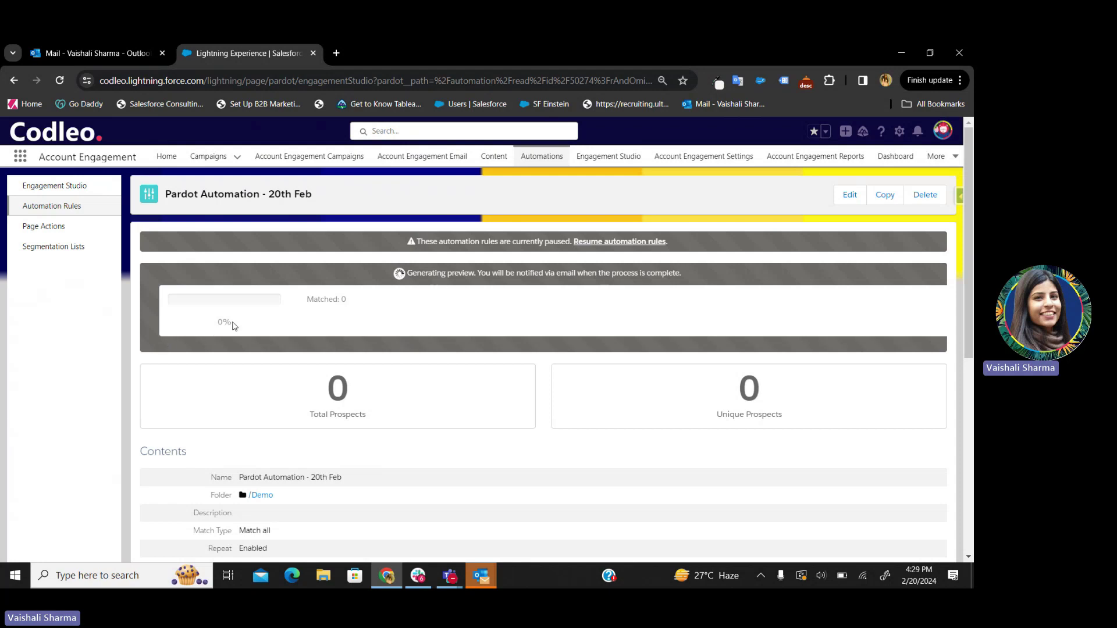
pyautogui.moveTo(234, 326); pyautogui.dragTo(205, 326)
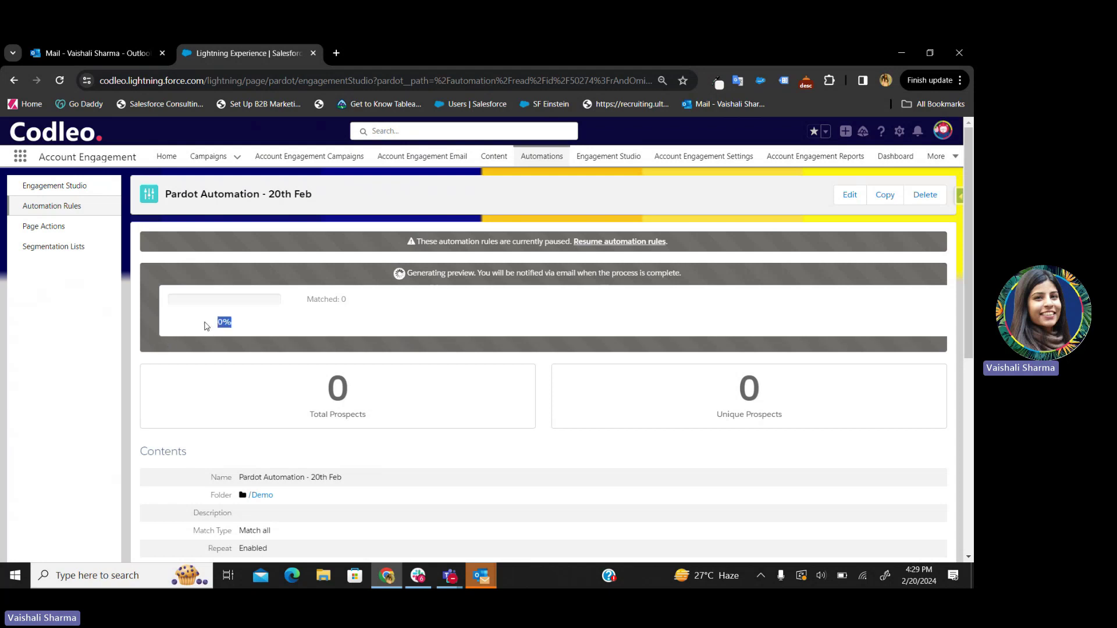
pyautogui.click(270, 326)
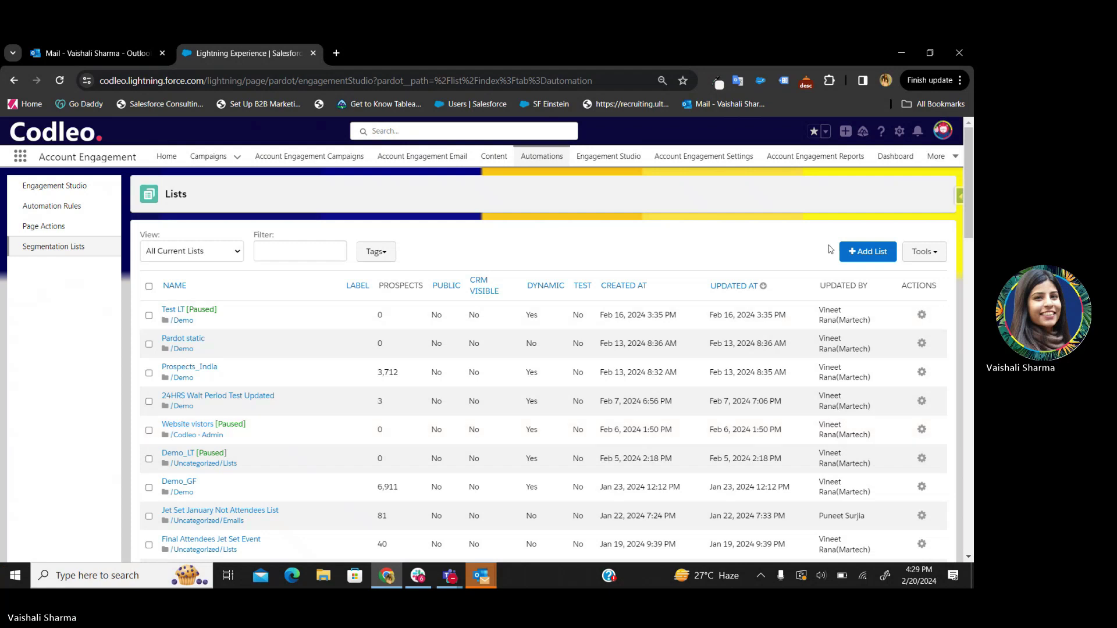
# Step: Start a new segmentation list named Pardot Static list - 20th Feb
pyautogui.click(879, 255)
pyautogui.click(544, 279)
pyautogui.write('Pardot ')
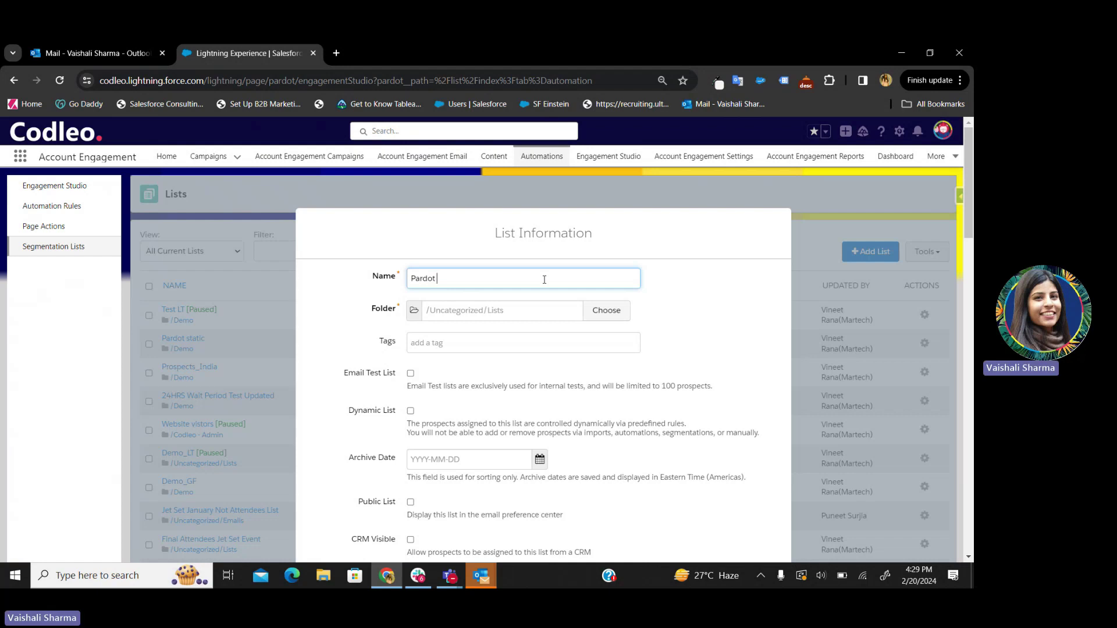
pyautogui.write('Stati')
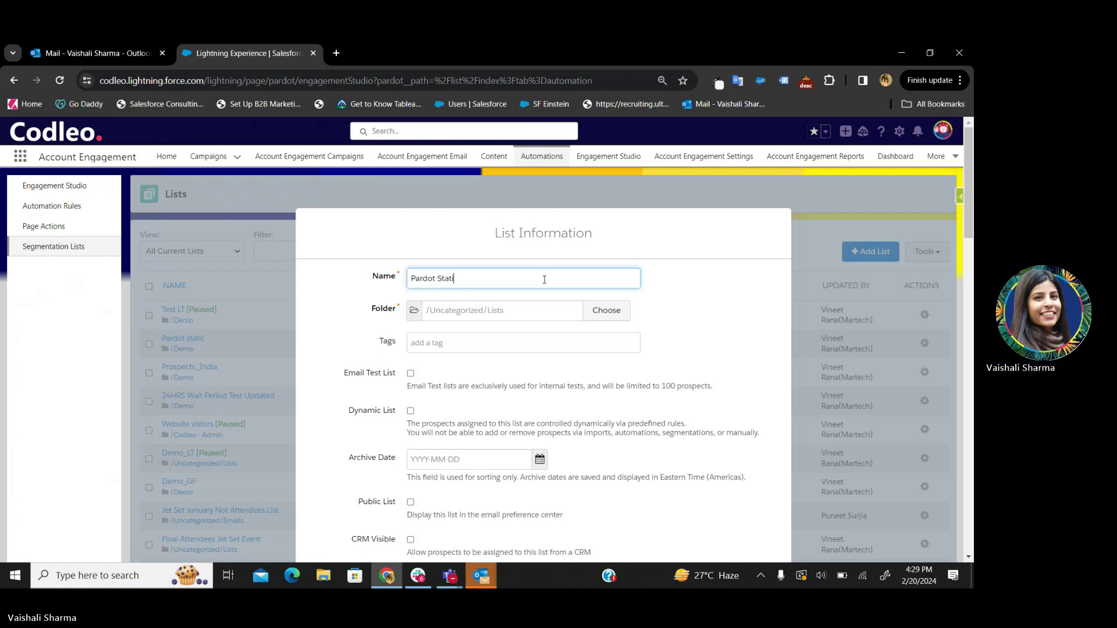
pyautogui.write('vc list - 20th Feb')
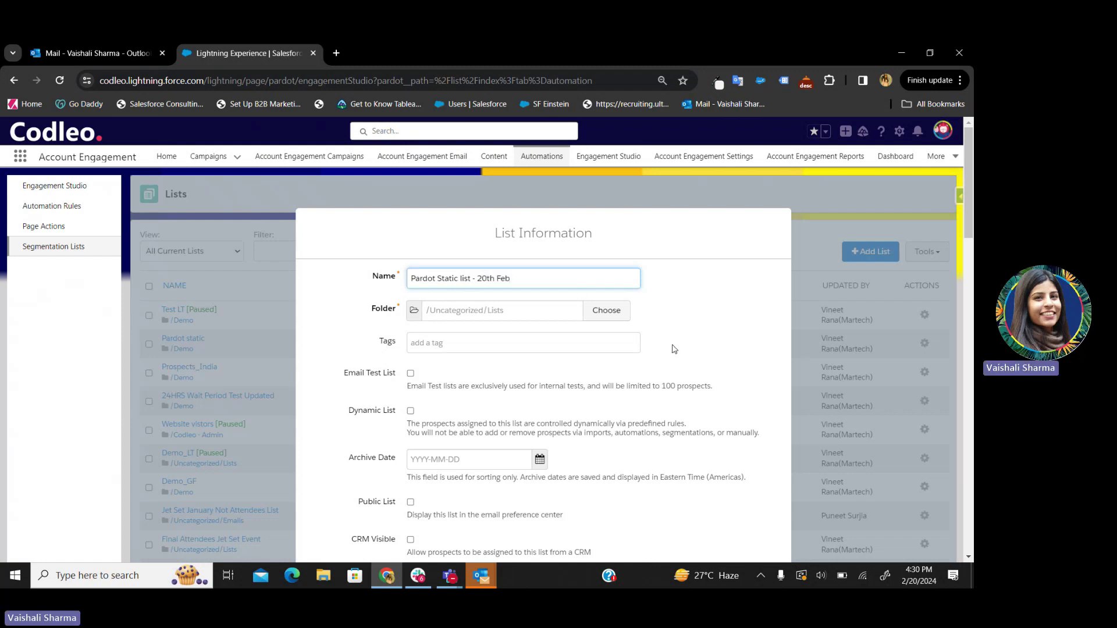
# Step: Review the new list's settings, switching the Dynamic List option on and back off
pyautogui.scroll(-1, 669, 348)
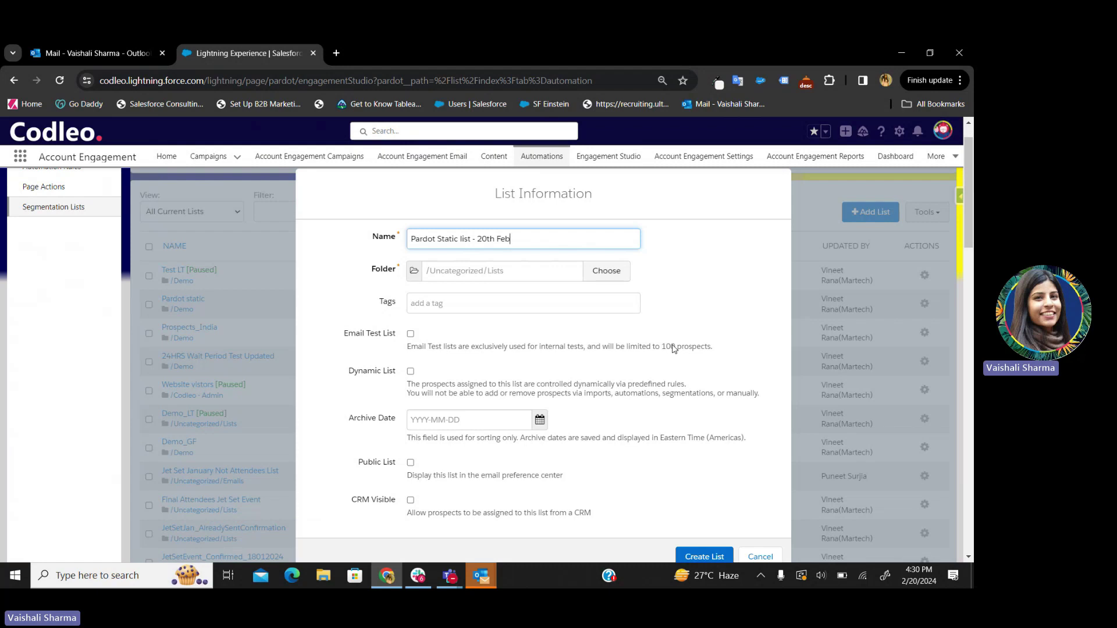
pyautogui.scroll(-1, 672, 348)
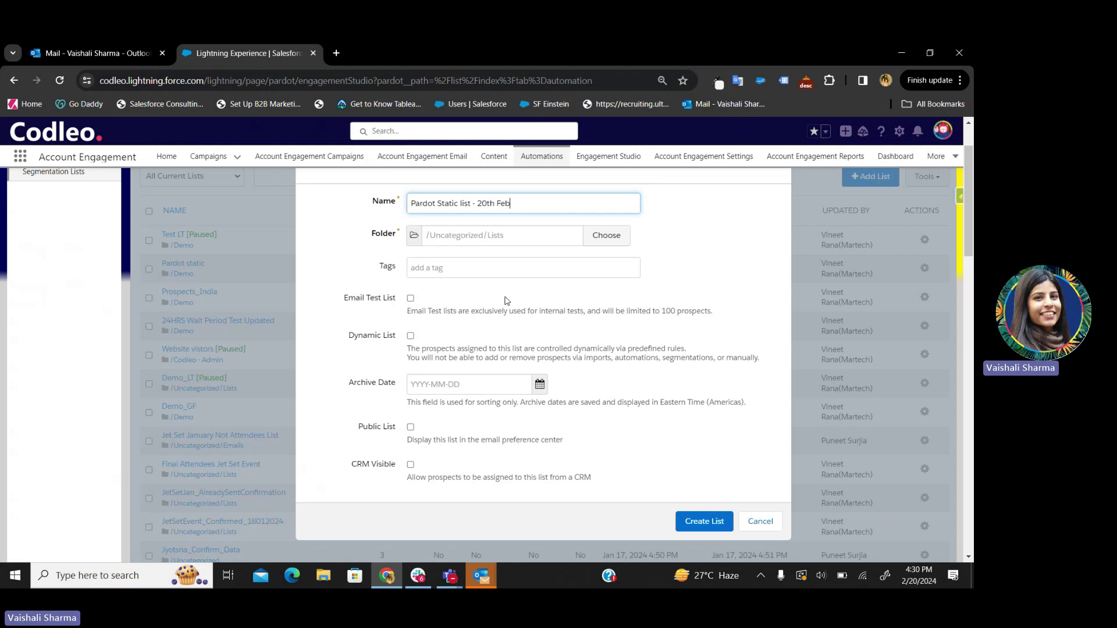
pyautogui.scroll(-1, 506, 301)
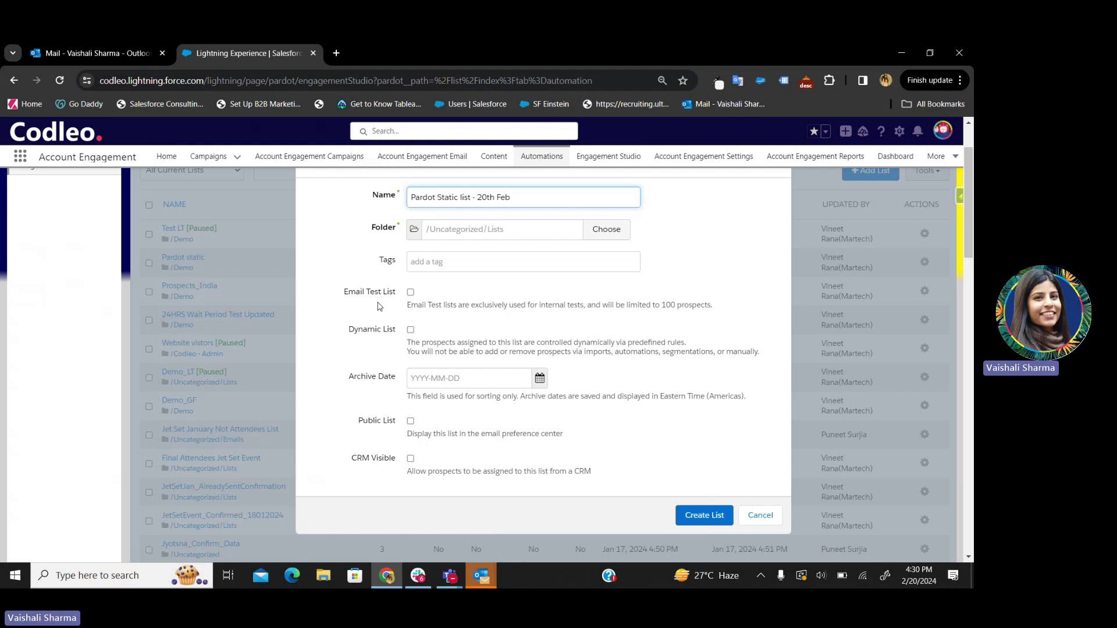
pyautogui.scroll(-1, 390, 306)
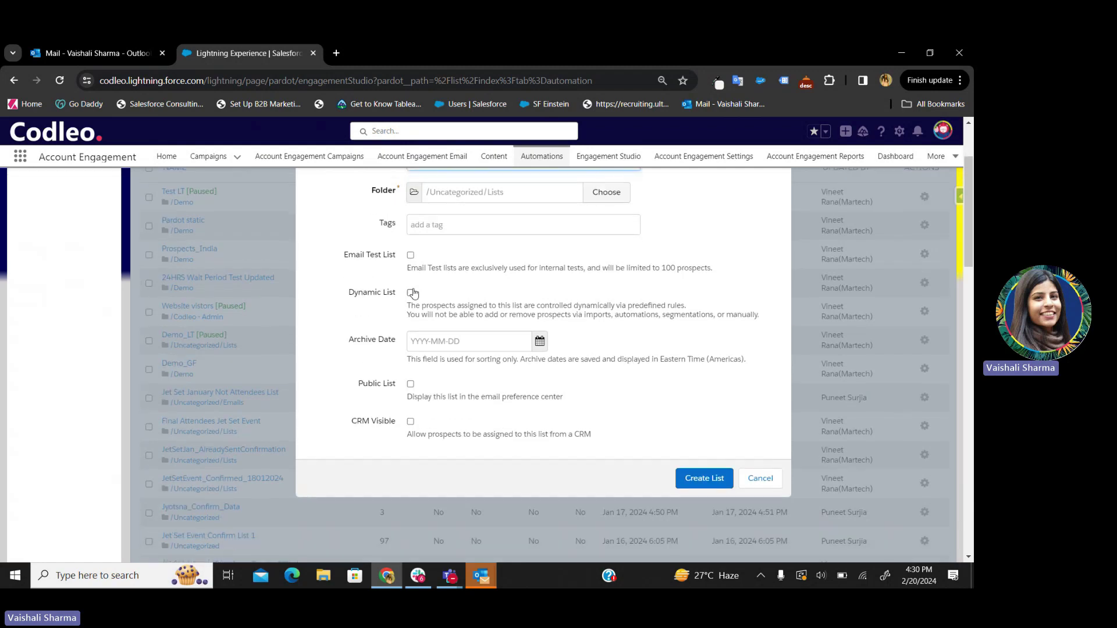
pyautogui.click(411, 294)
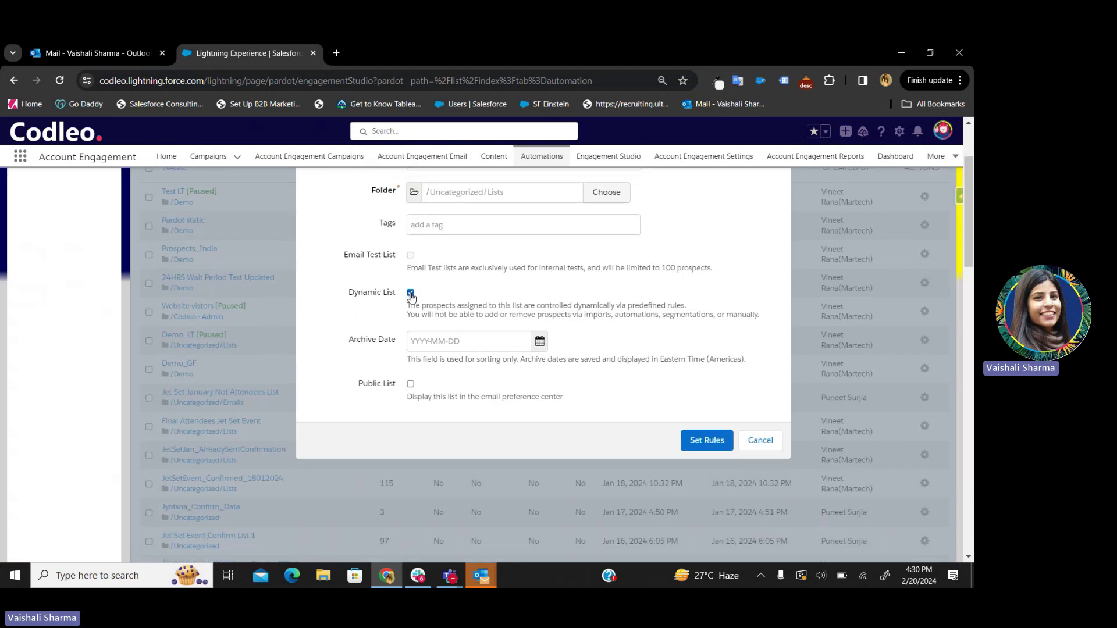
pyautogui.click(411, 294)
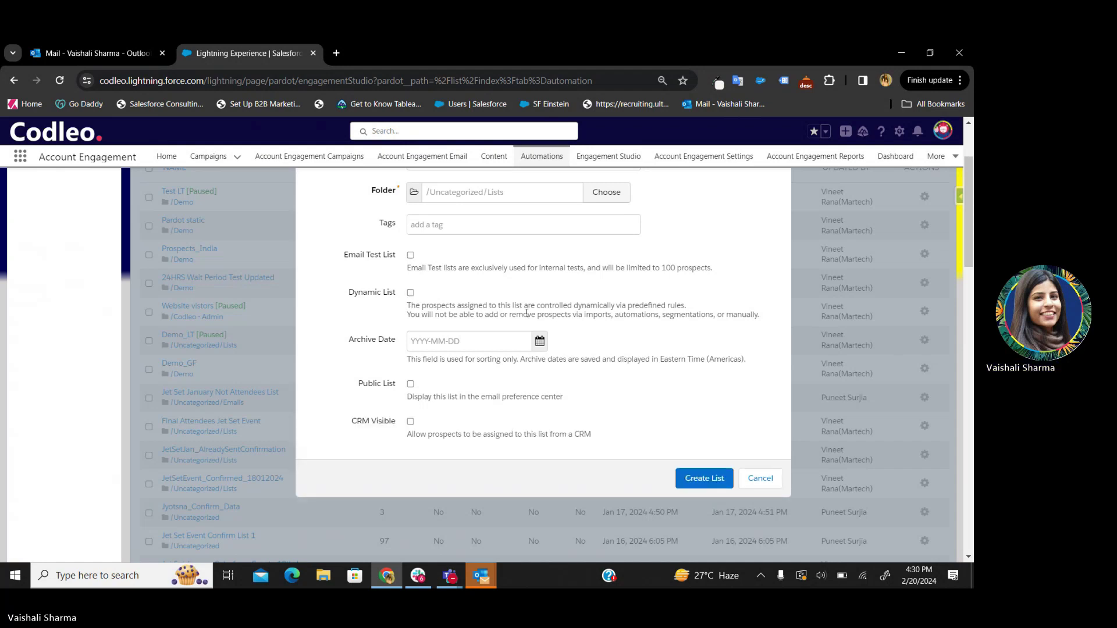
pyautogui.scroll(-1, 411, 297)
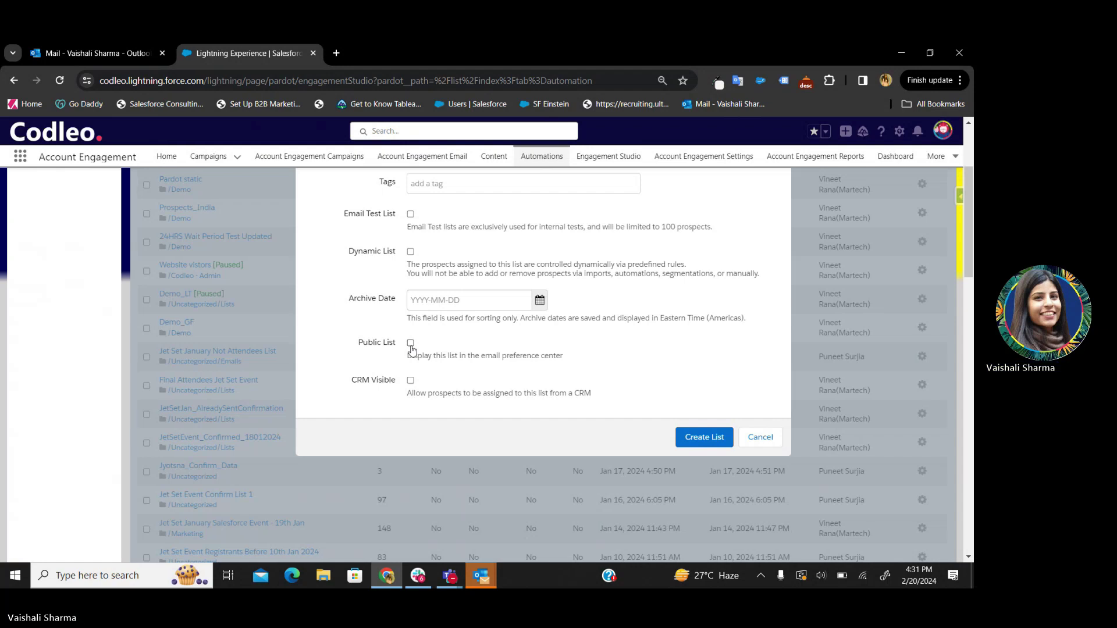
# Step: Enable CRM Visible for the new list, then cancel the list's creation
pyautogui.click(412, 383)
pyautogui.scroll(1, 474, 390)
pyautogui.scroll(1, 474, 390)
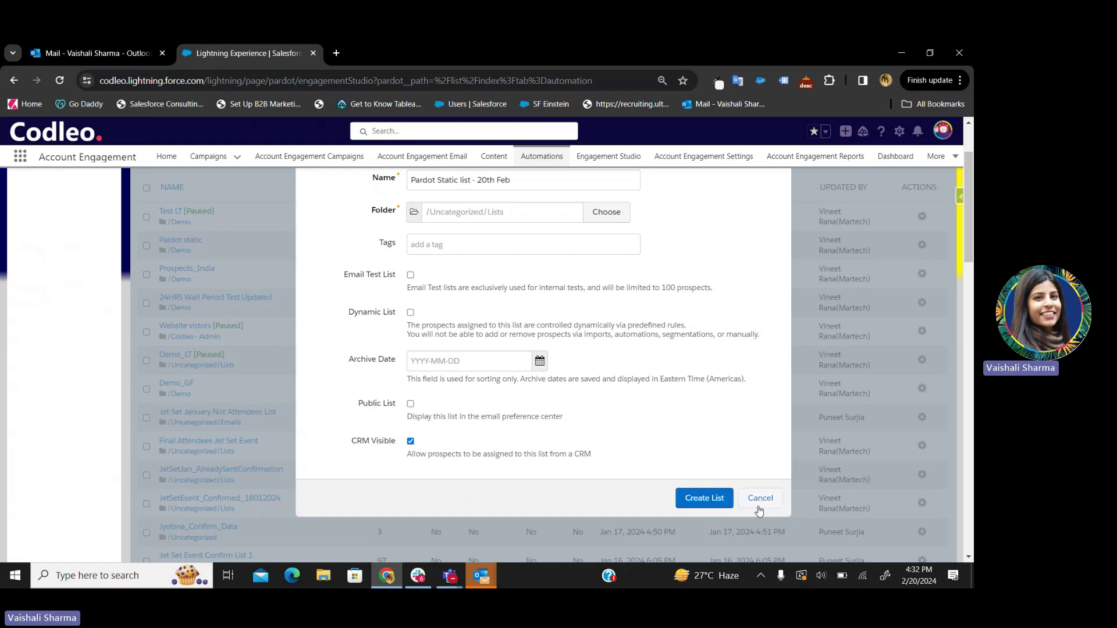
pyautogui.scroll(1, 759, 511)
pyautogui.click(760, 538)
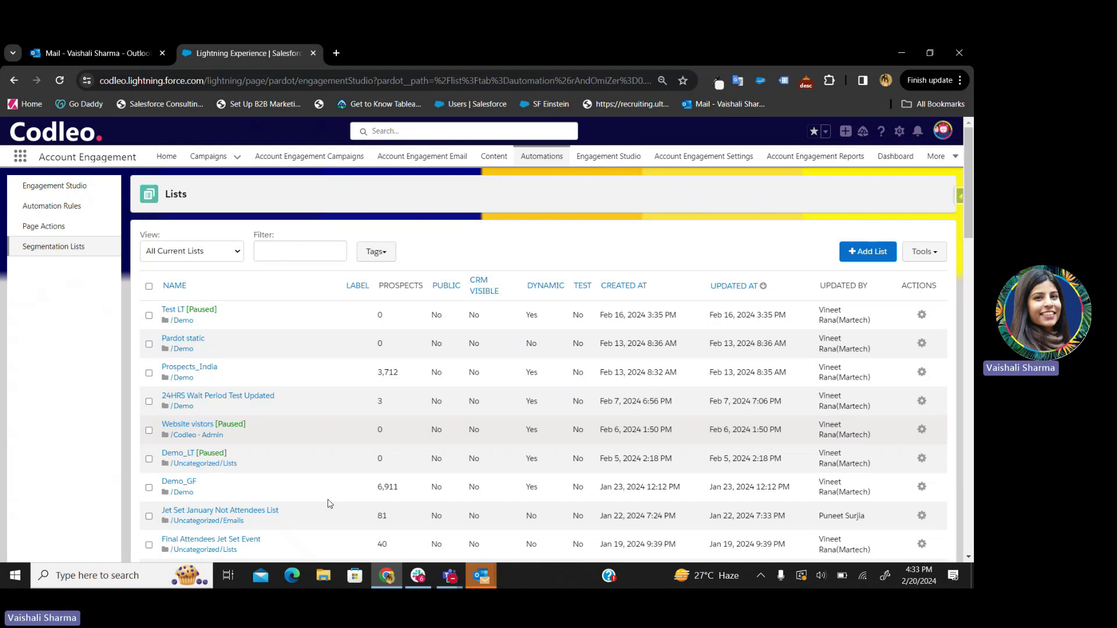
# Step: Start a new engagement program in Engagement Studio and name it Drip Campaign
pyautogui.click(91, 189)
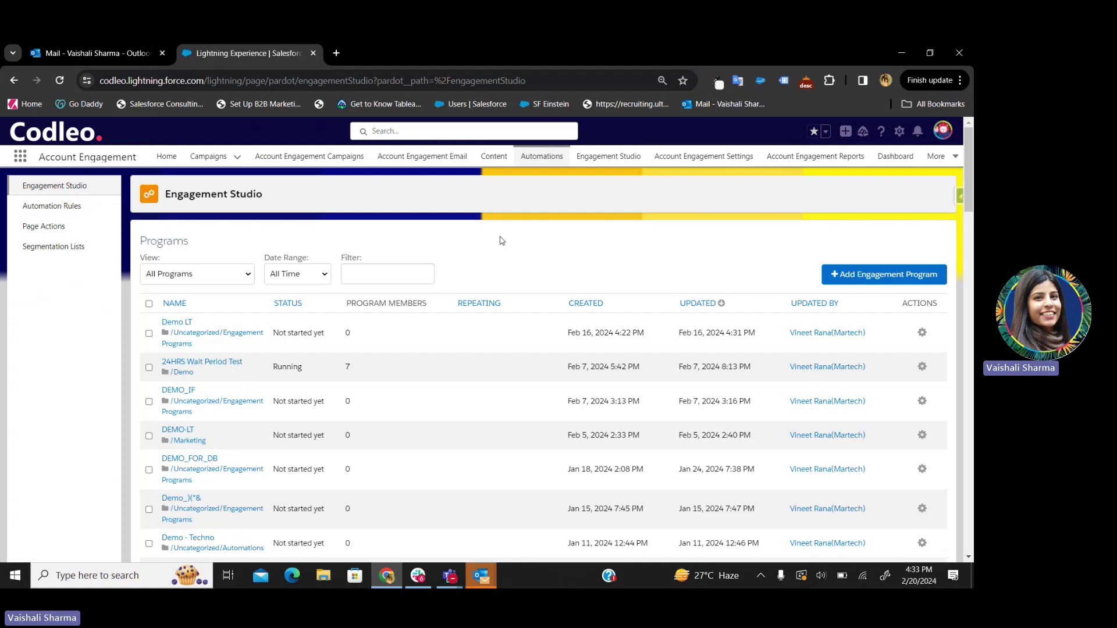
pyautogui.click(860, 279)
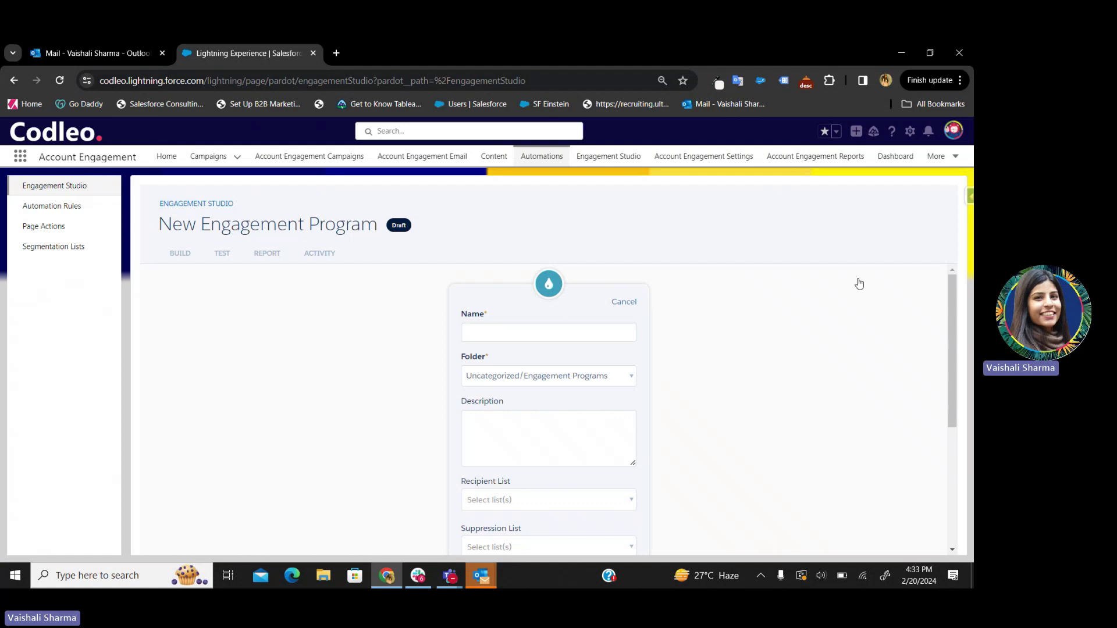
pyautogui.click(490, 335)
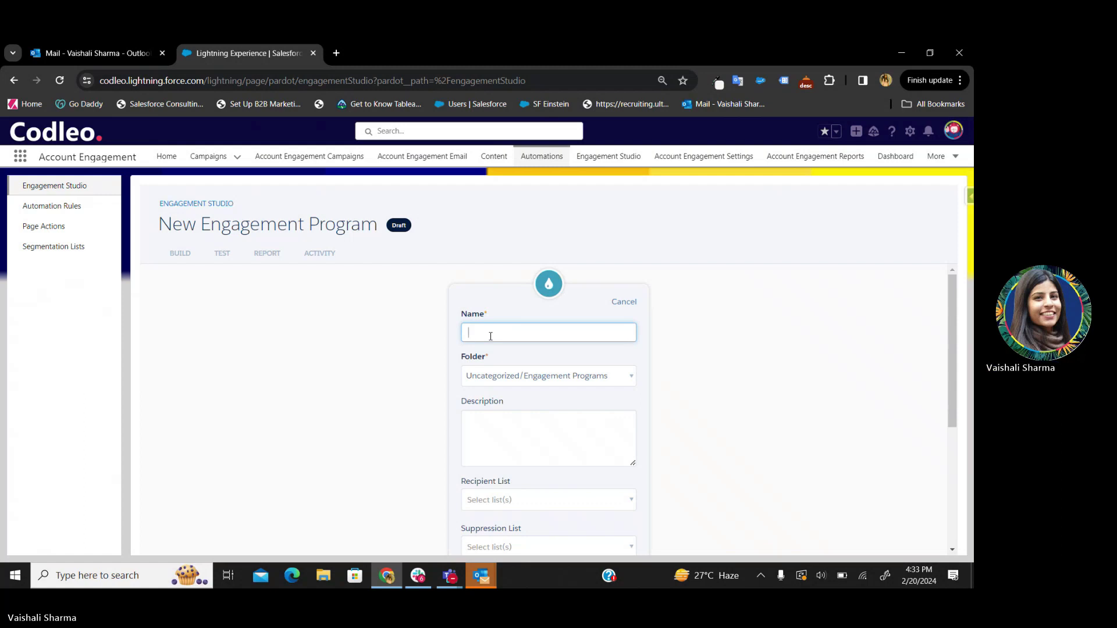
pyautogui.write('Par')
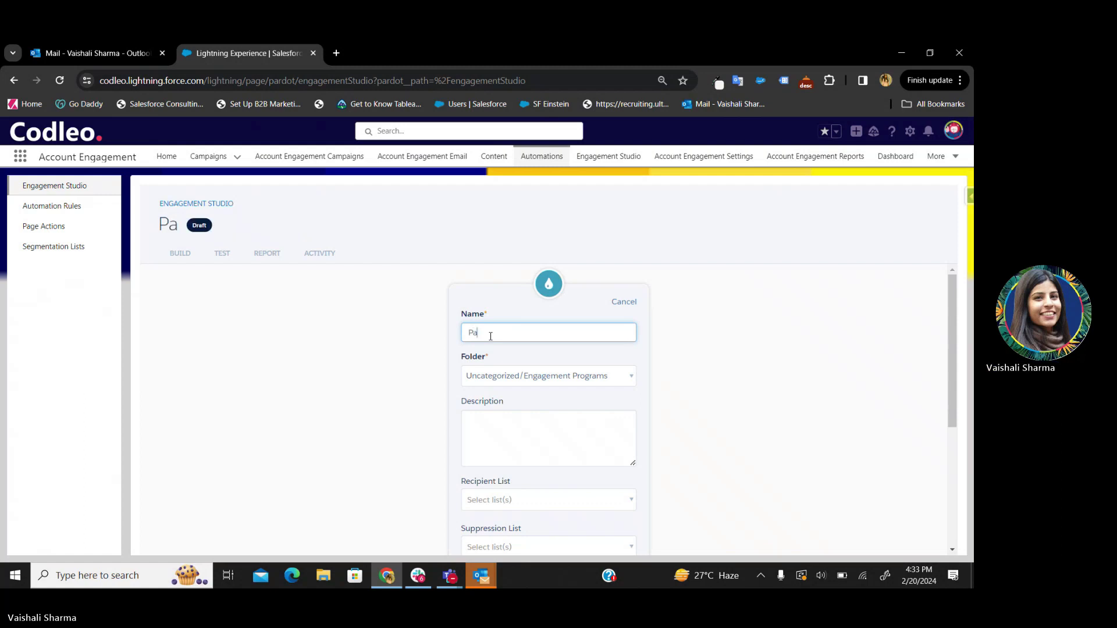
pyautogui.press('BackSpace')
pyautogui.press('BackSpace')
pyautogui.press('BackSpace')
pyautogui.write('DRip Cam')
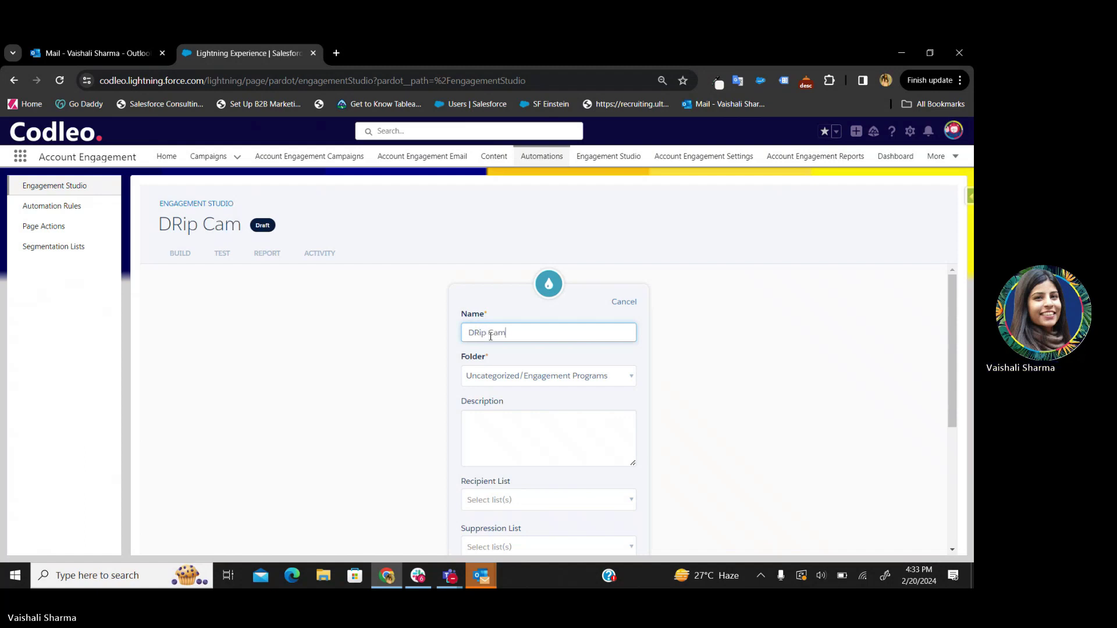
pyautogui.press('BackSpace')
pyautogui.press('BackSpace')
pyautogui.press('BackSpace')
pyautogui.press('BackSpace')
pyautogui.press('BackSpace')
pyautogui.press('BackSpace')
pyautogui.press('BackSpace')
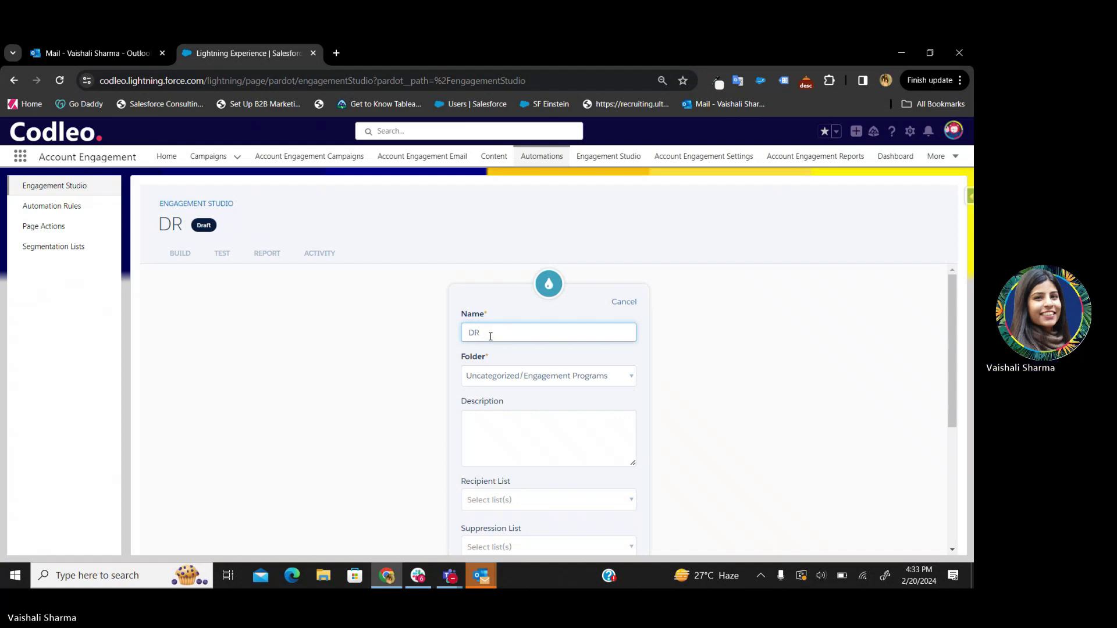
pyautogui.write('rip[')
pyautogui.press('BackSpace')
pyautogui.write('Campaign')
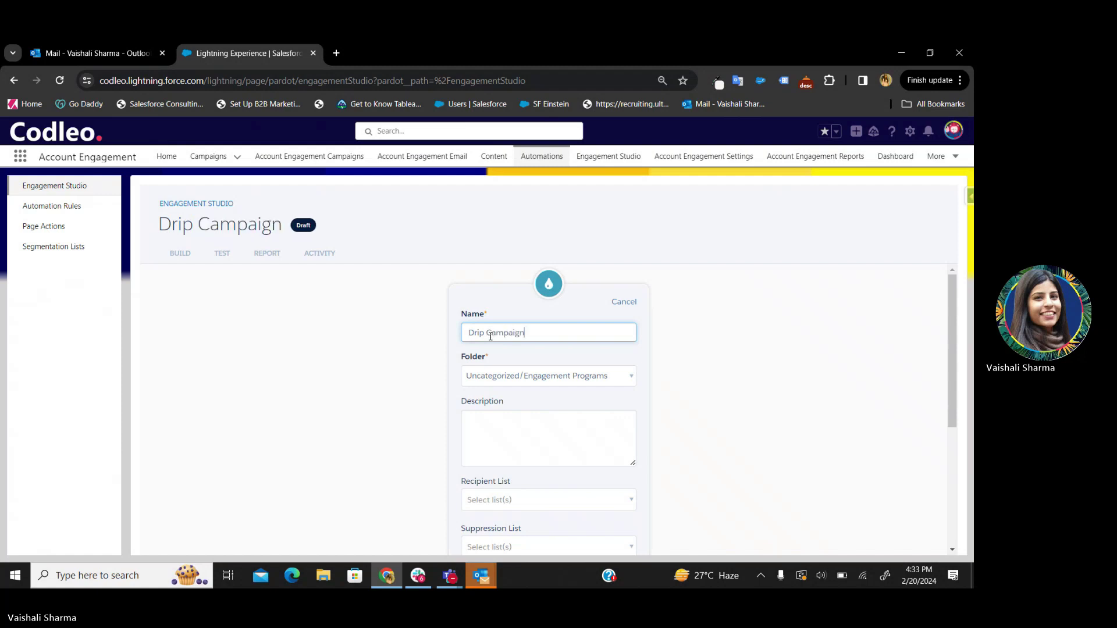
# Step: Place the program in the Demo folder and enter the description "This is for the demo"
pyautogui.scroll(-1, 523, 349)
pyautogui.click(539, 339)
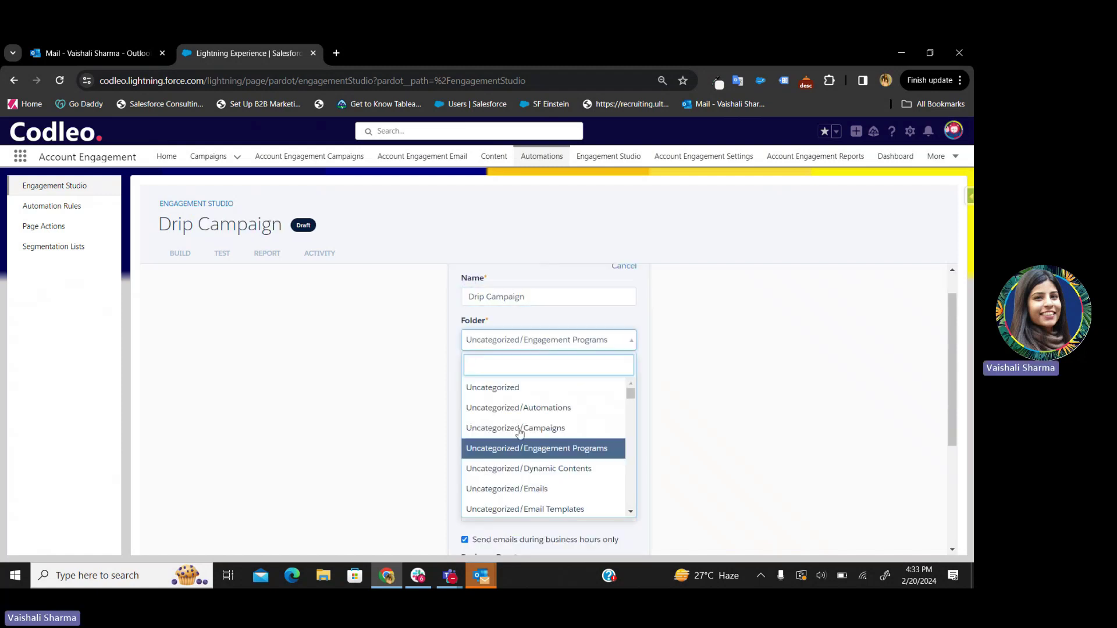
pyautogui.scroll(-2, 521, 460)
pyautogui.write('dem')
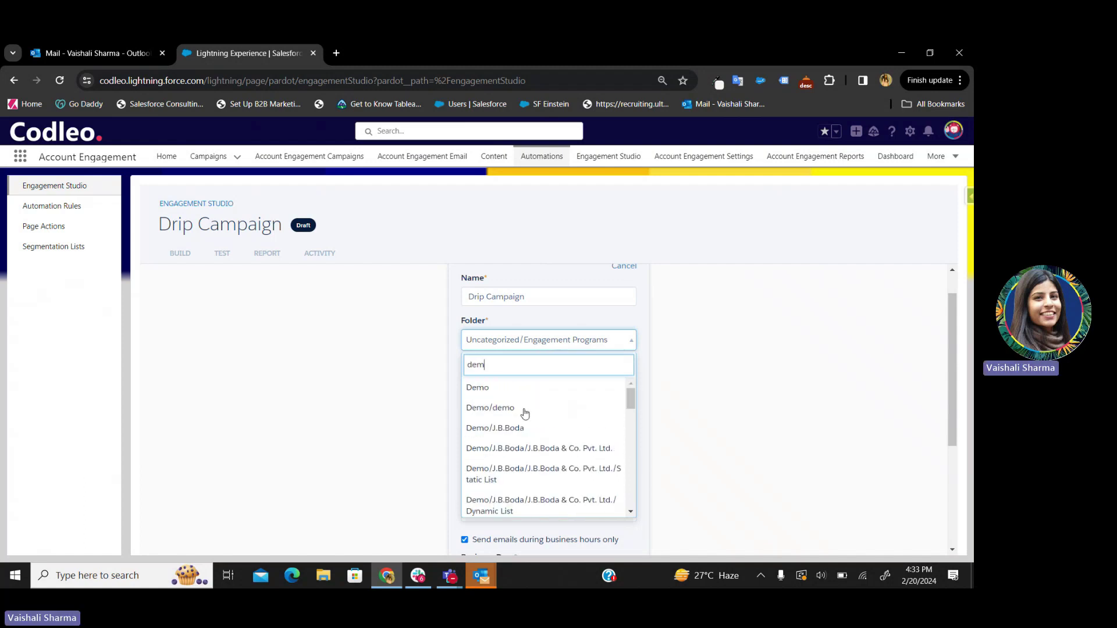
pyautogui.click(496, 388)
pyautogui.scroll(-1, 594, 382)
pyautogui.click(498, 346)
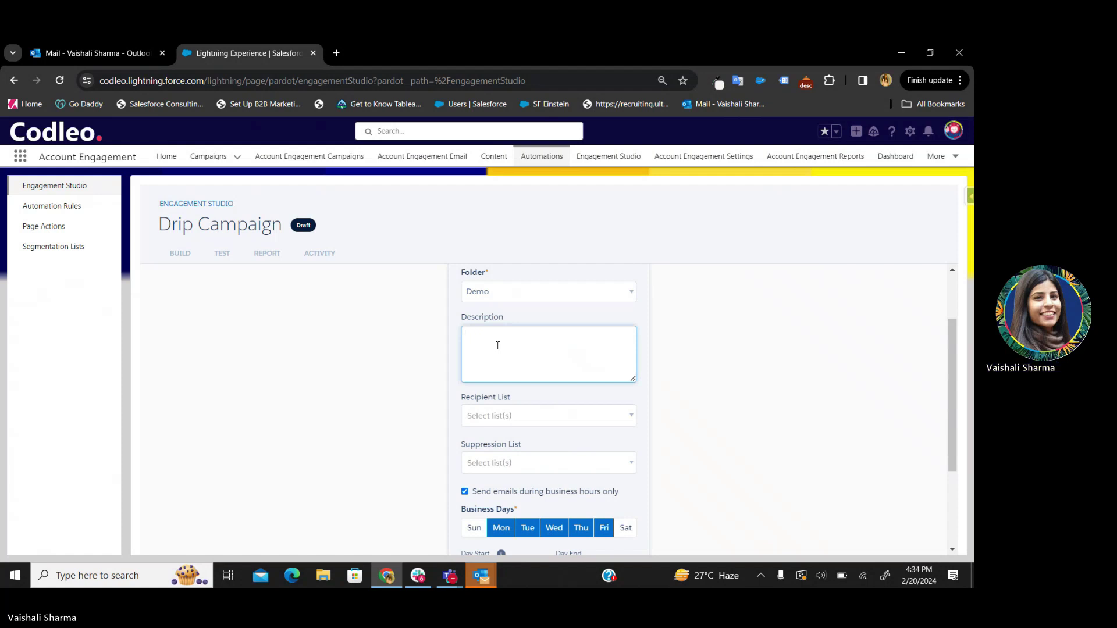
pyautogui.write('This is for the demo')
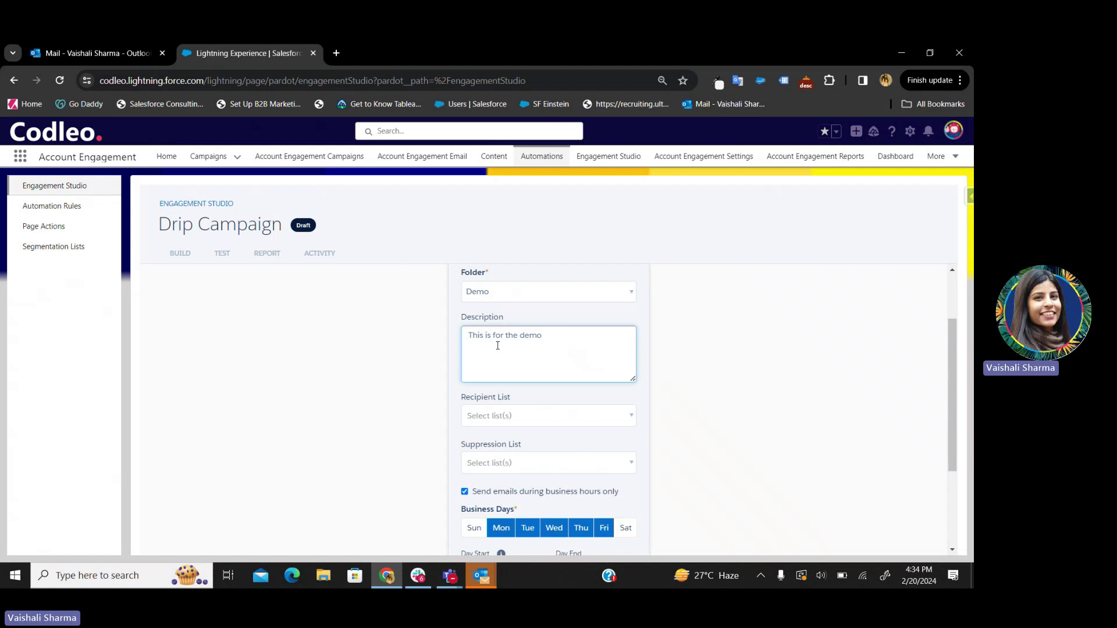
pyautogui.scroll(-1, 498, 346)
pyautogui.click(512, 382)
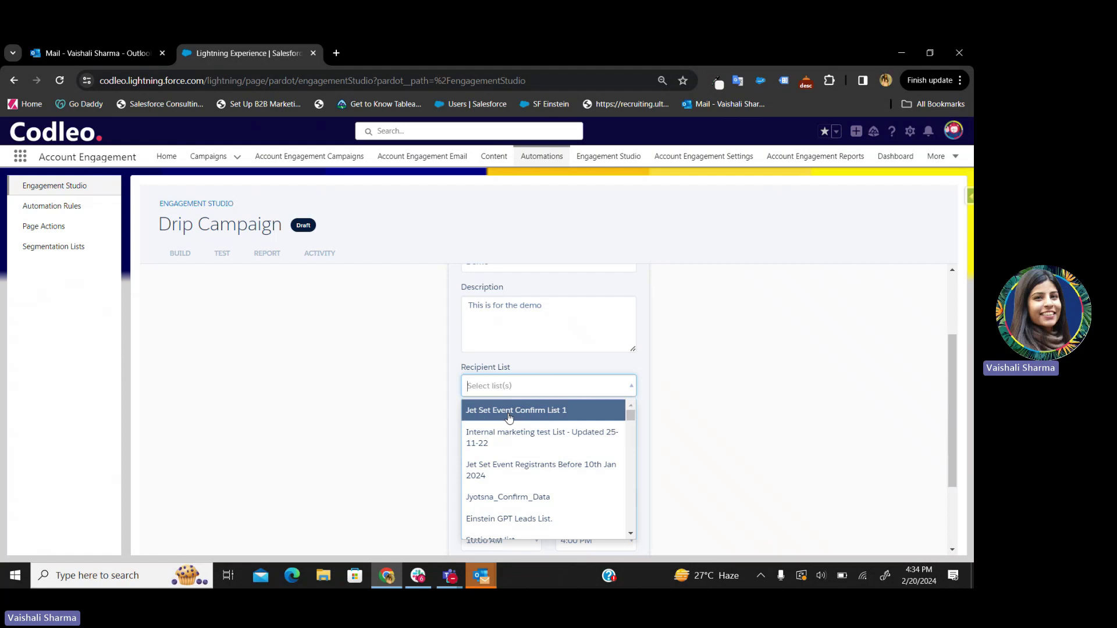
pyautogui.scroll(-2, 531, 457)
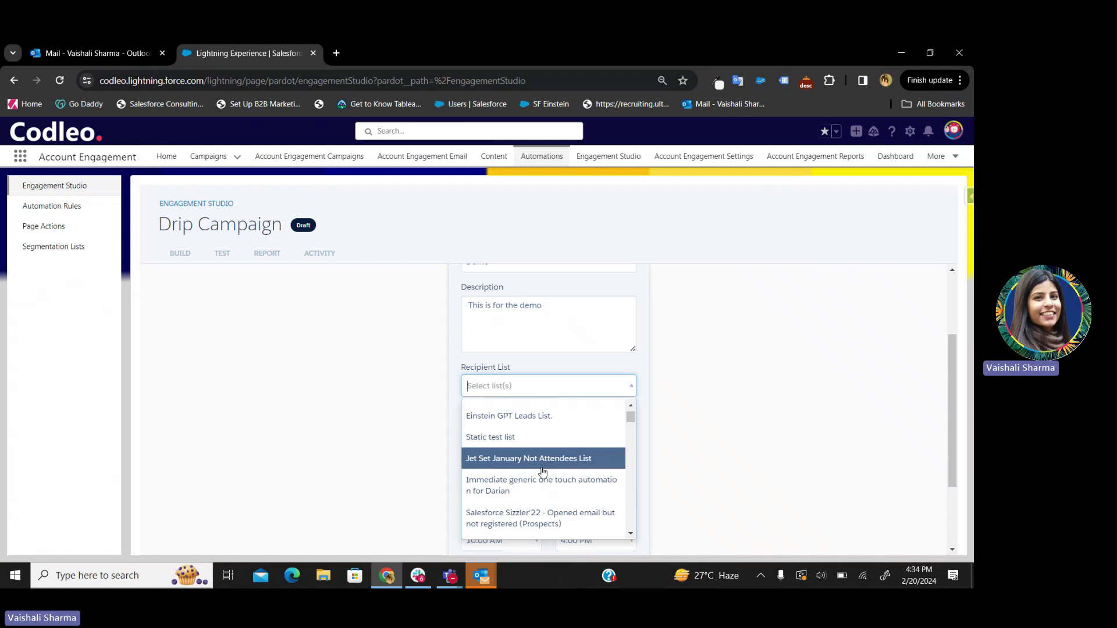
pyautogui.scroll(-2, 543, 472)
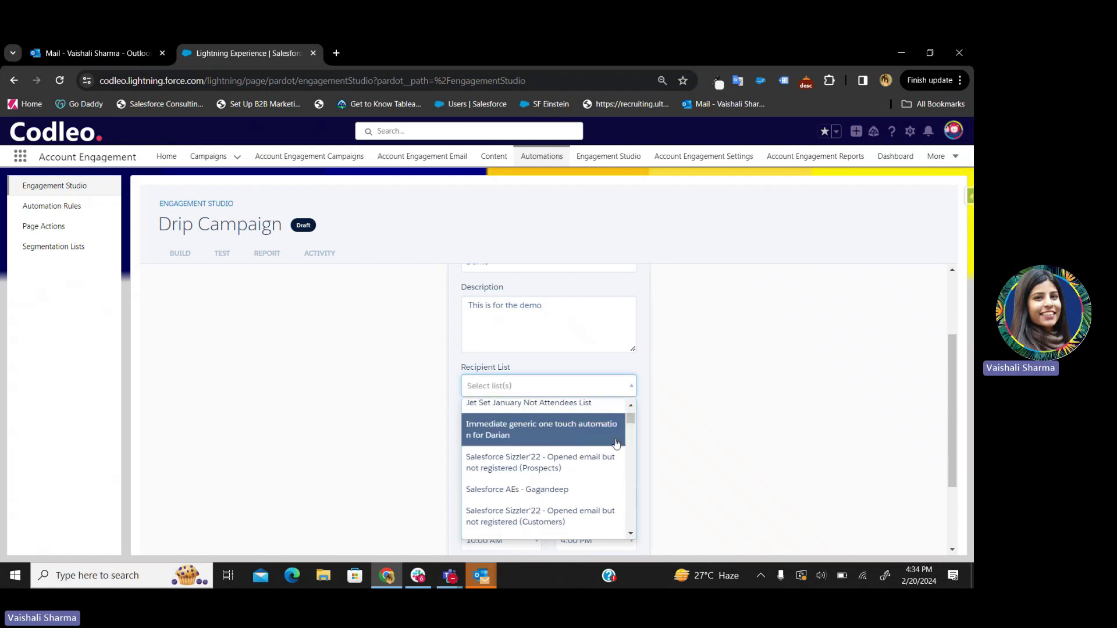
pyautogui.write('demo')
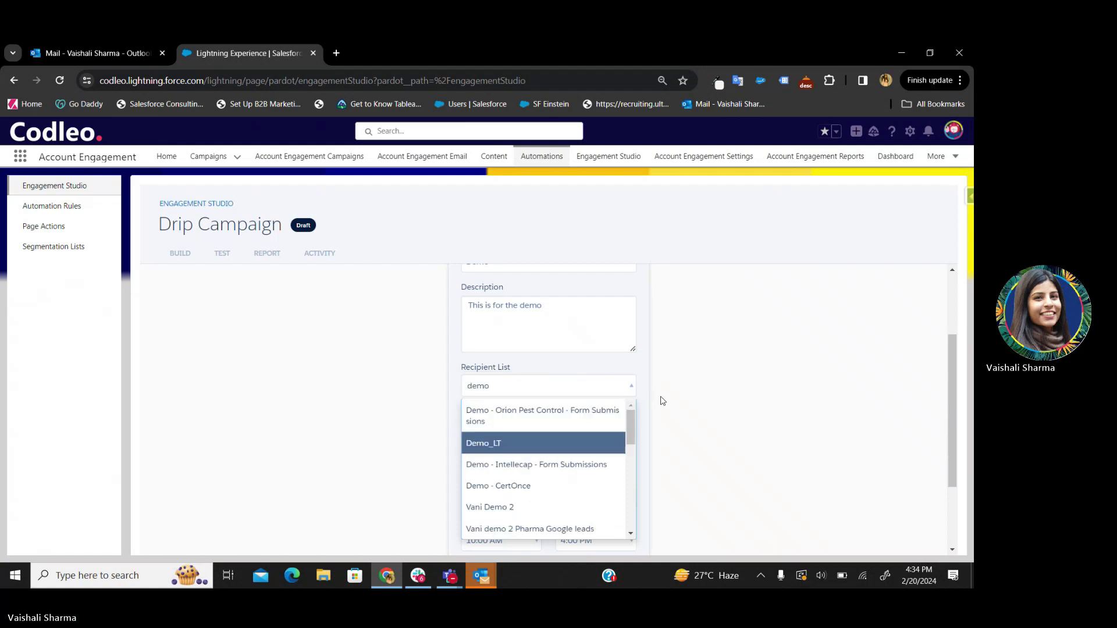
pyautogui.scroll(-1, 661, 401)
# Step: Find the Codleo lists and set Codleo Employee List - 1-6-2023 as the program's recipient list
pyautogui.click(517, 352)
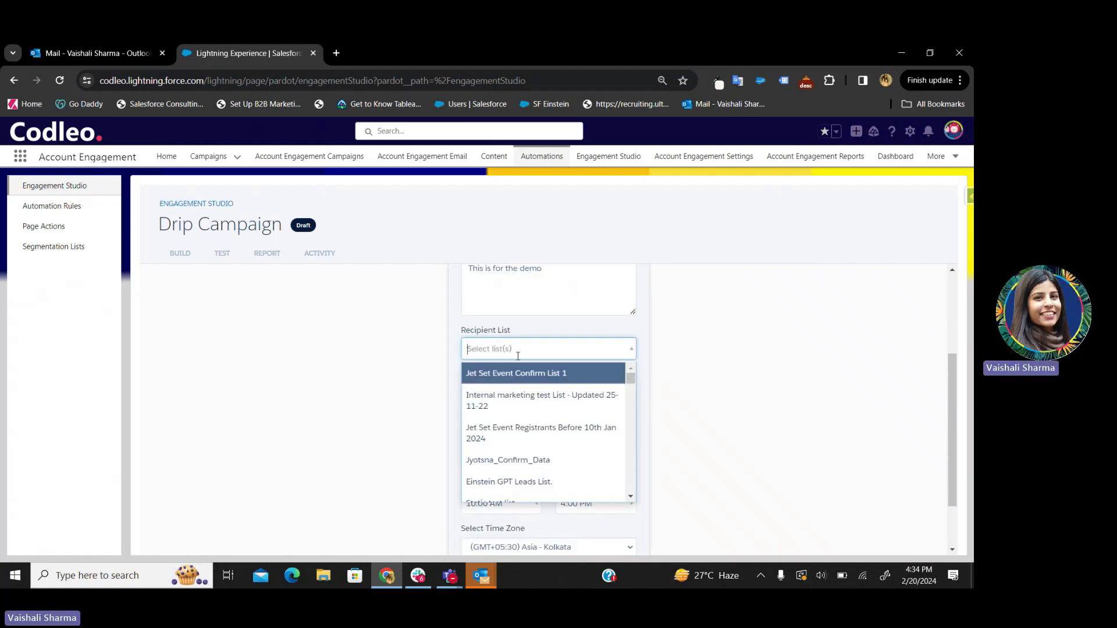
pyautogui.write('codle')
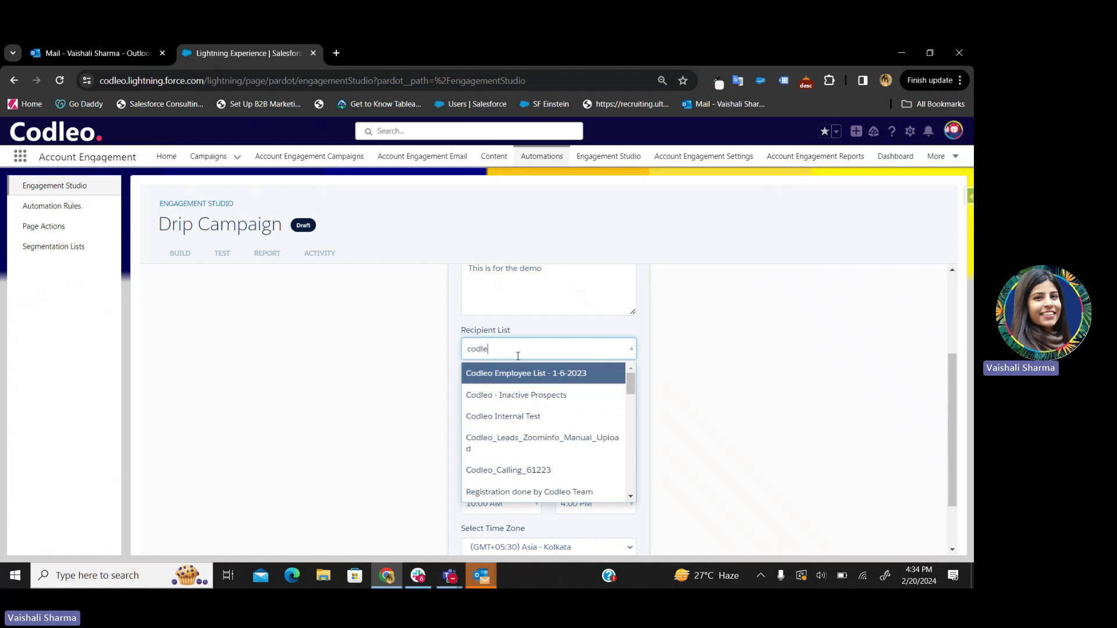
pyautogui.scroll(-1, 548, 420)
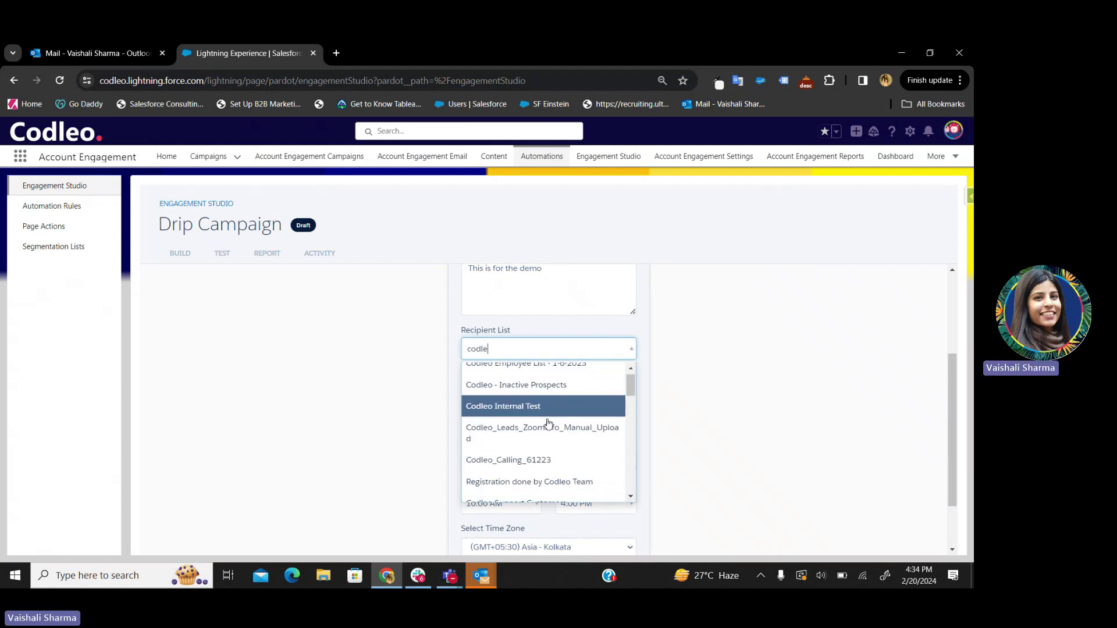
pyautogui.write('i')
pyautogui.press('BackSpace')
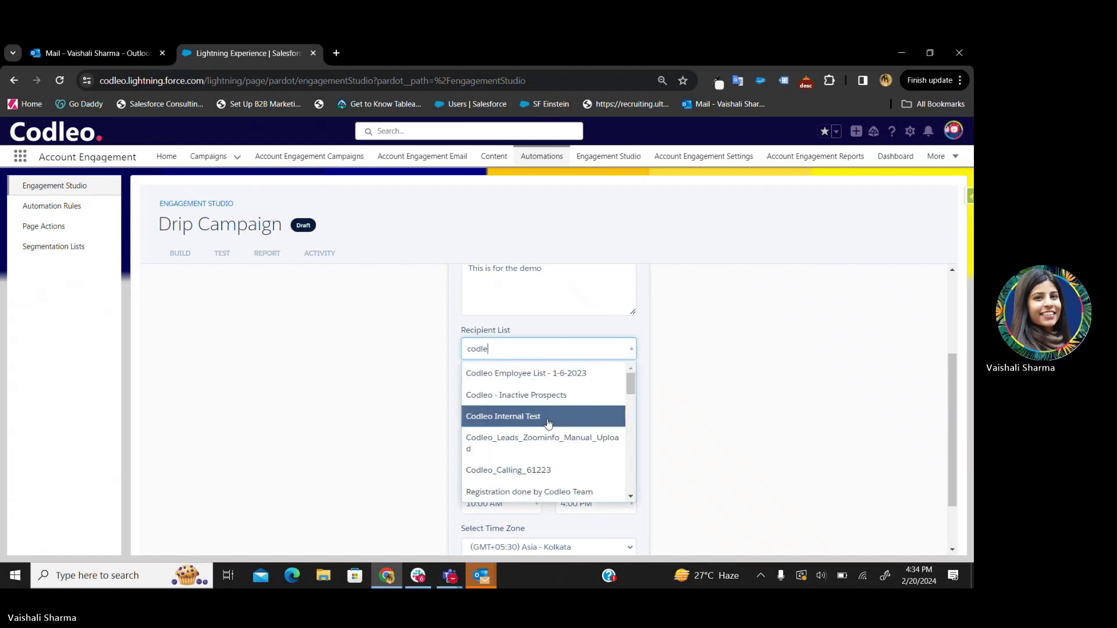
pyautogui.press('BackSpace')
pyautogui.press('BackSpace')
pyautogui.press('BackSpace')
pyautogui.press('BackSpace')
pyautogui.press('BackSpace')
pyautogui.write('codleon')
pyautogui.press('BackSpace')
pyautogui.click(523, 373)
# Step: Choose the Confirm_Data list as the program's suppression list
pyautogui.scroll(-1, 529, 382)
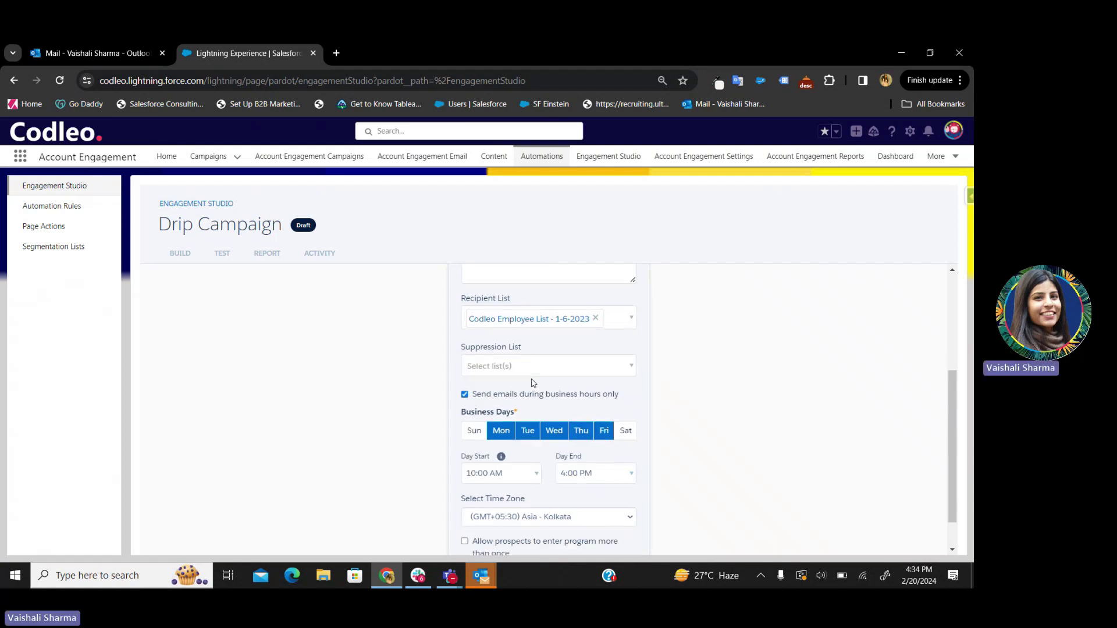
pyautogui.click(502, 365)
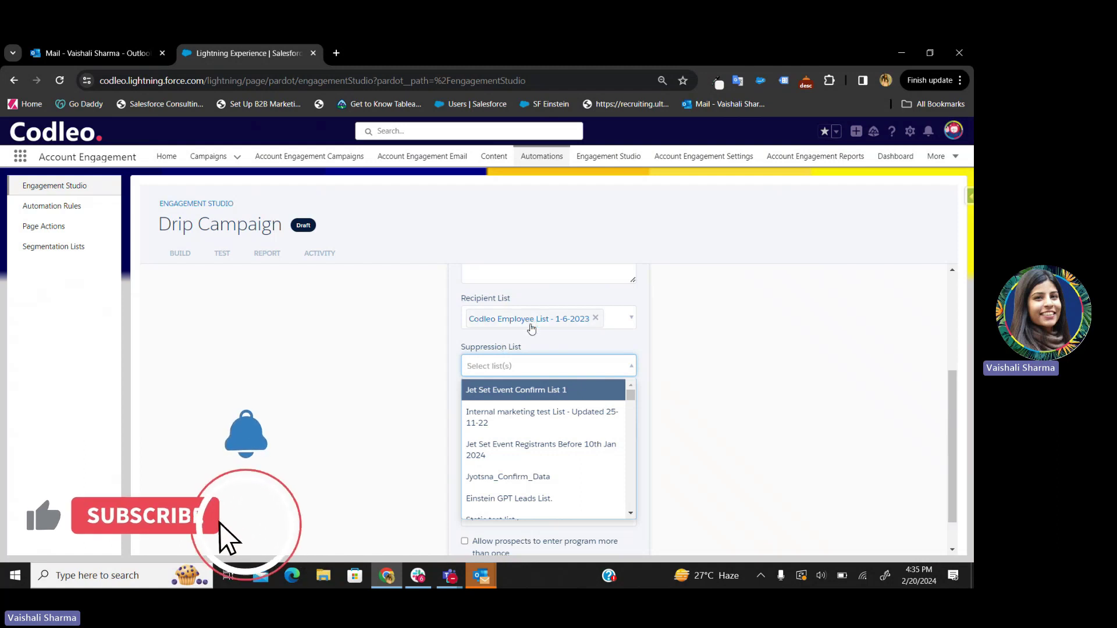
pyautogui.scroll(-1, 531, 351)
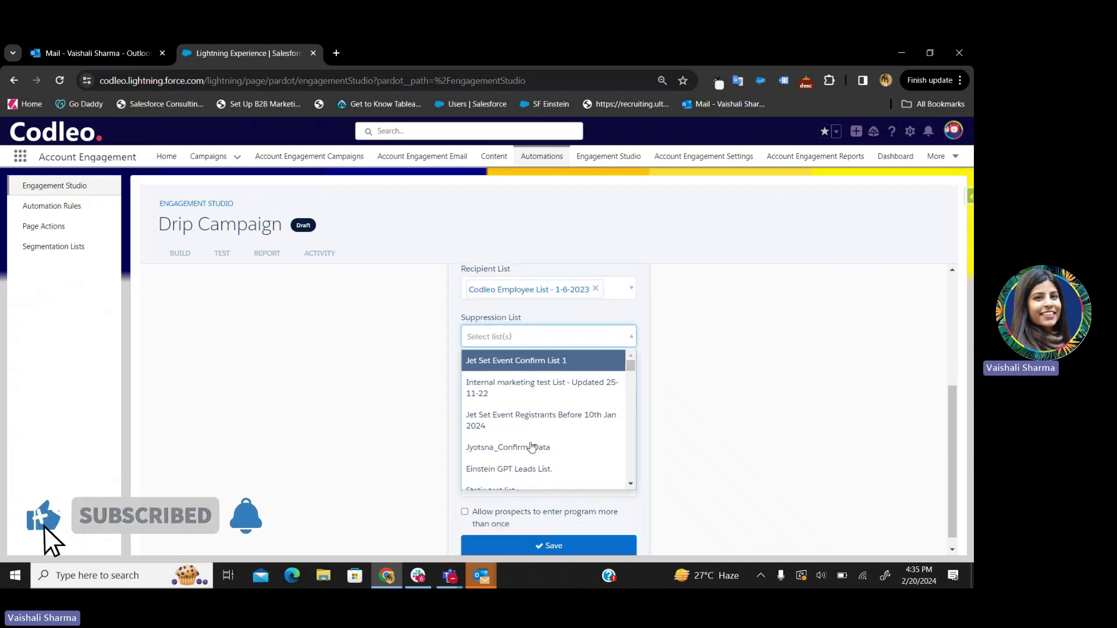
pyautogui.scroll(-1, 532, 453)
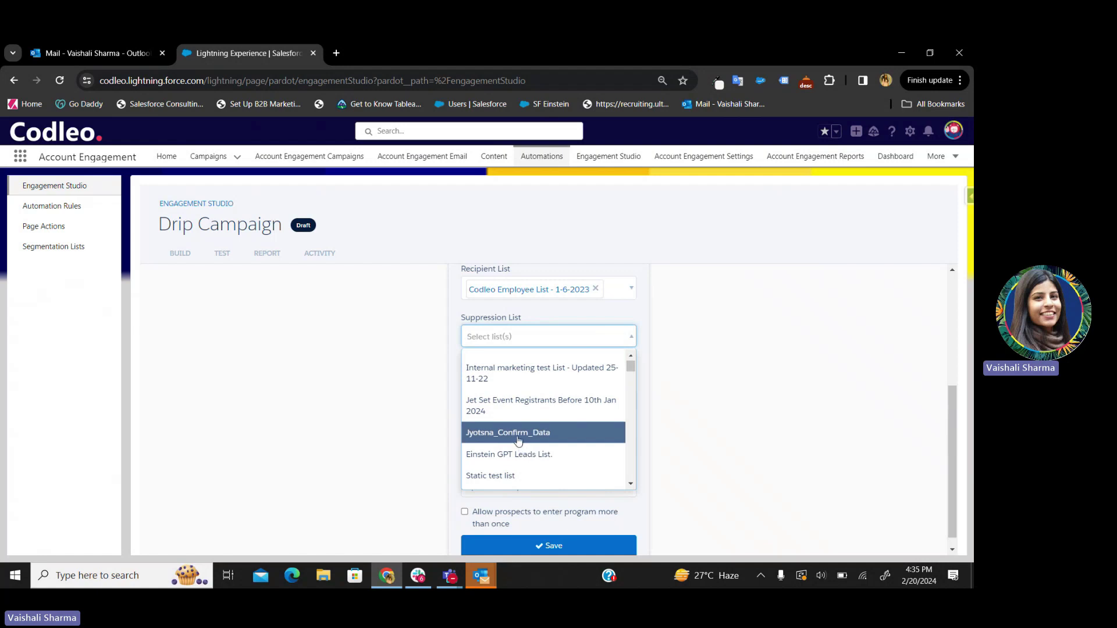
pyautogui.click(518, 439)
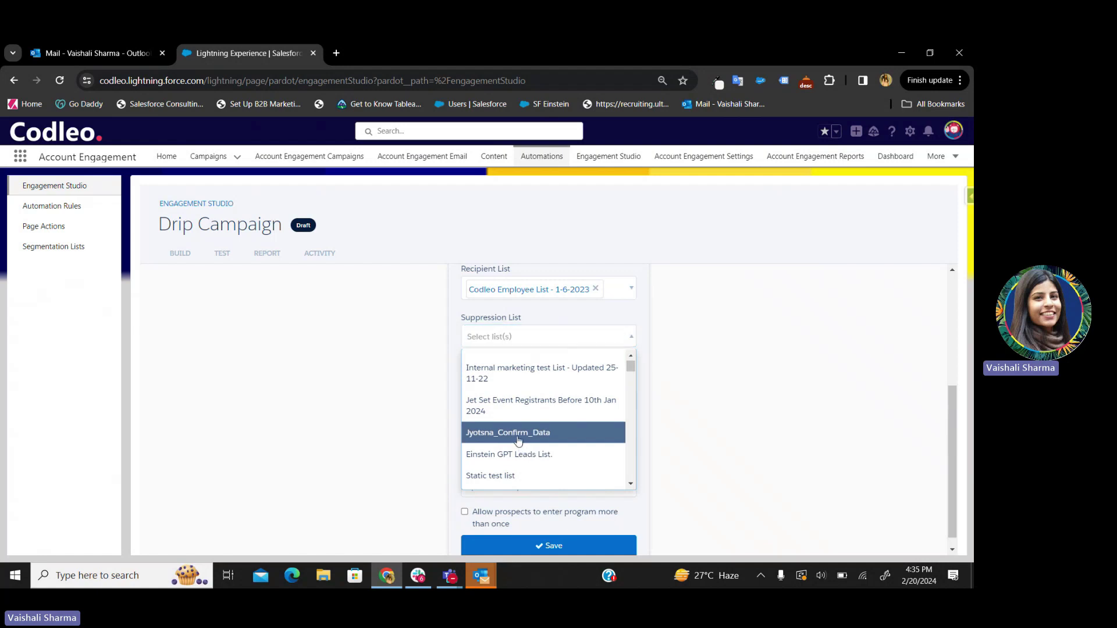
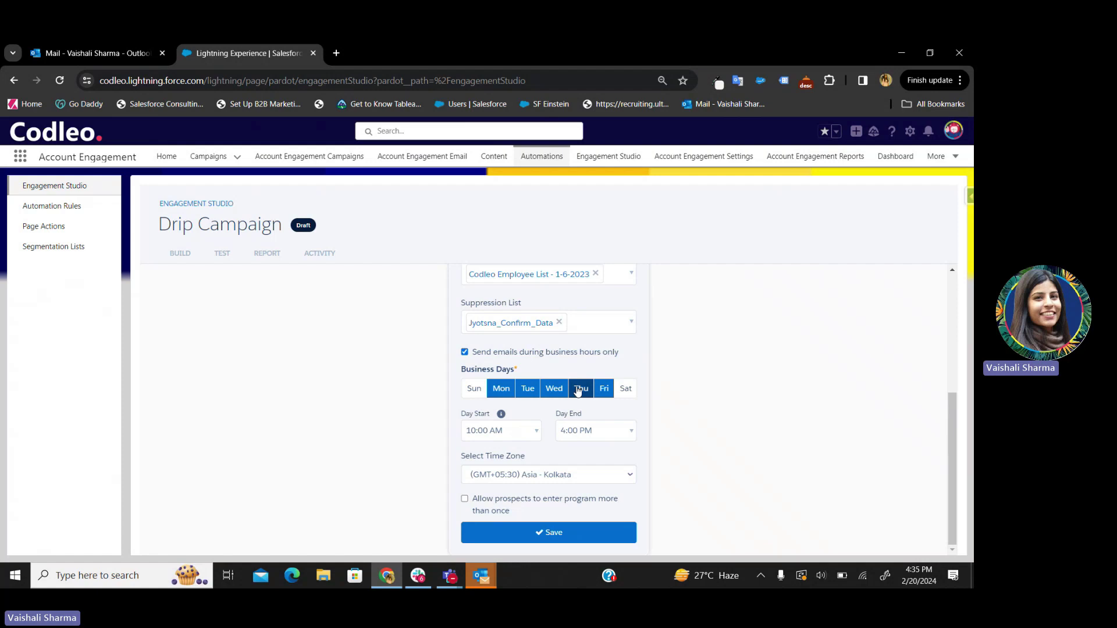
# Step: Add Sunday and Saturday to the program's business days and remove Tuesday
pyautogui.click(469, 393)
pyautogui.click(628, 389)
pyautogui.click(538, 394)
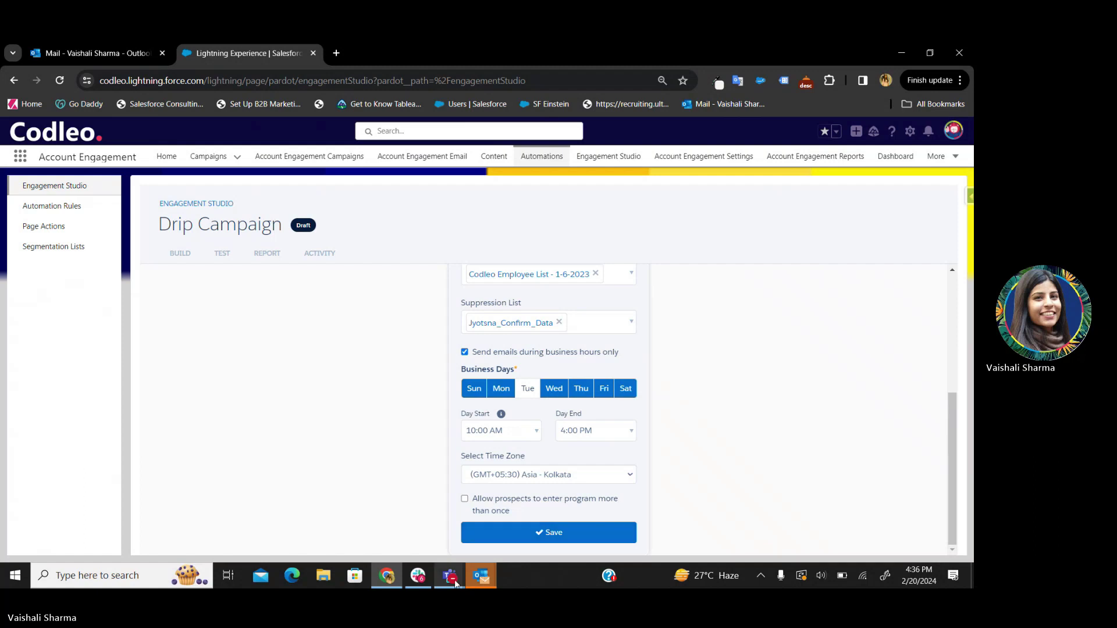
pyautogui.moveTo(417, 567)
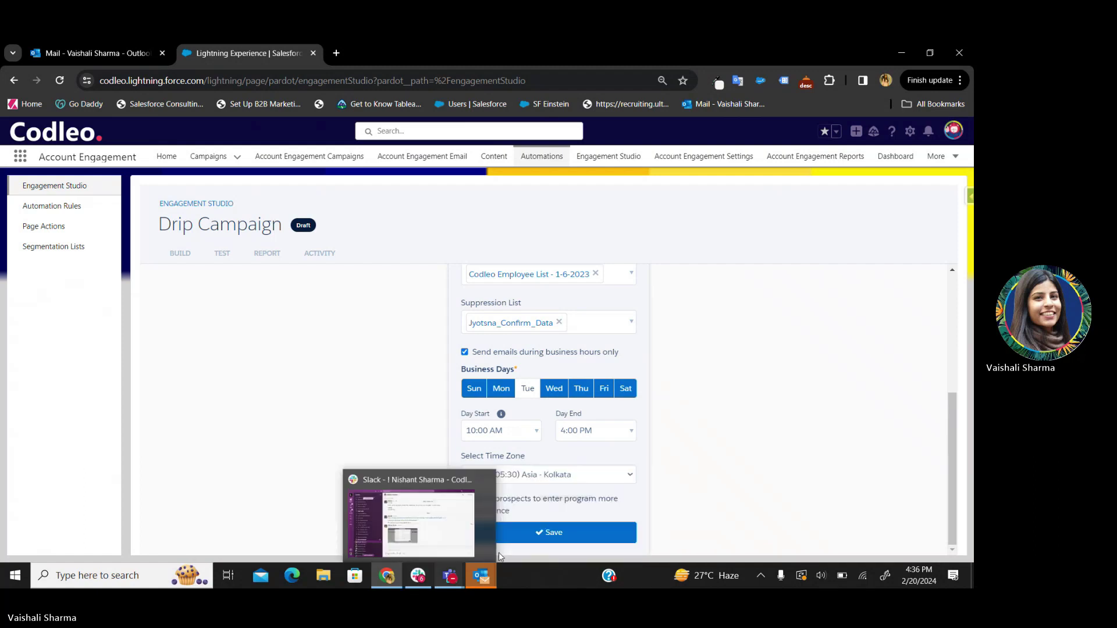
pyautogui.click(423, 576)
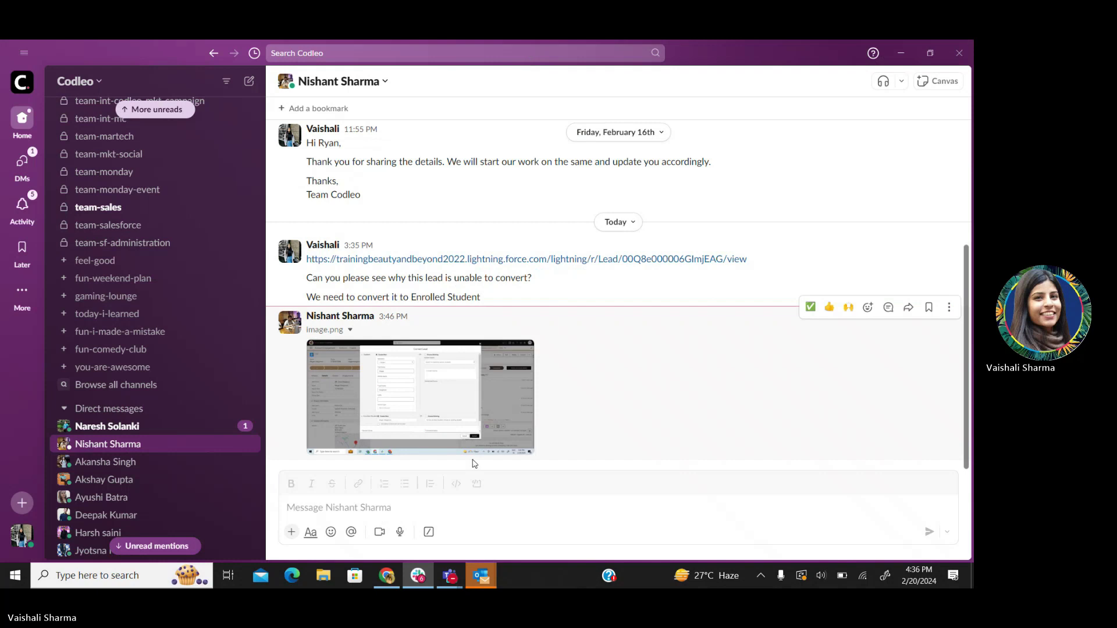
pyautogui.moveTo(450, 576)
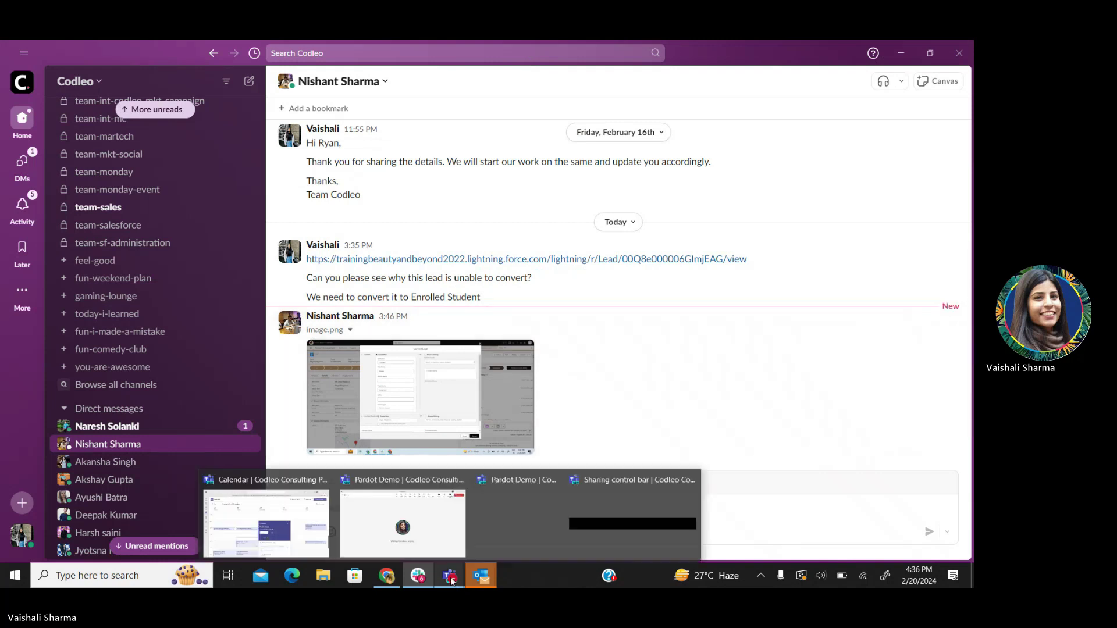
pyautogui.click(524, 547)
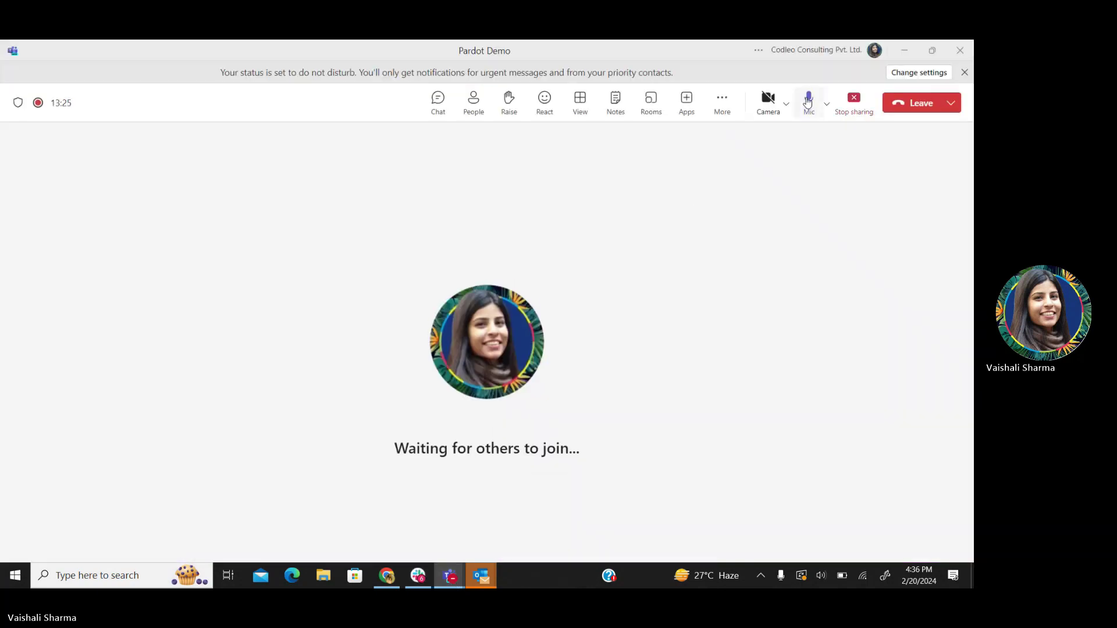
pyautogui.moveTo(412, 573)
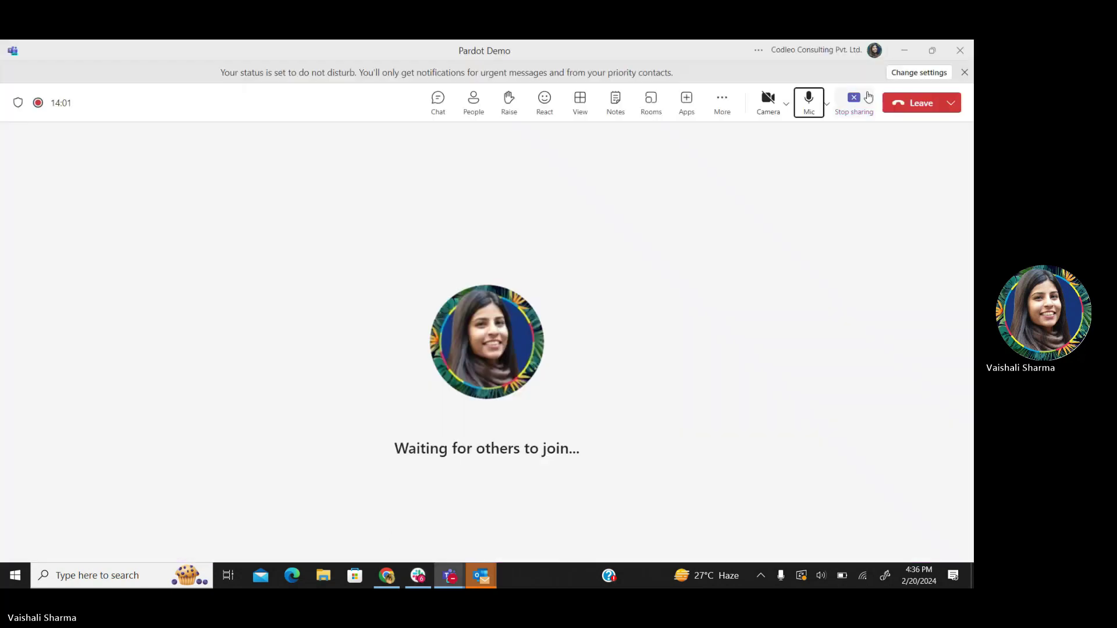
pyautogui.click(399, 582)
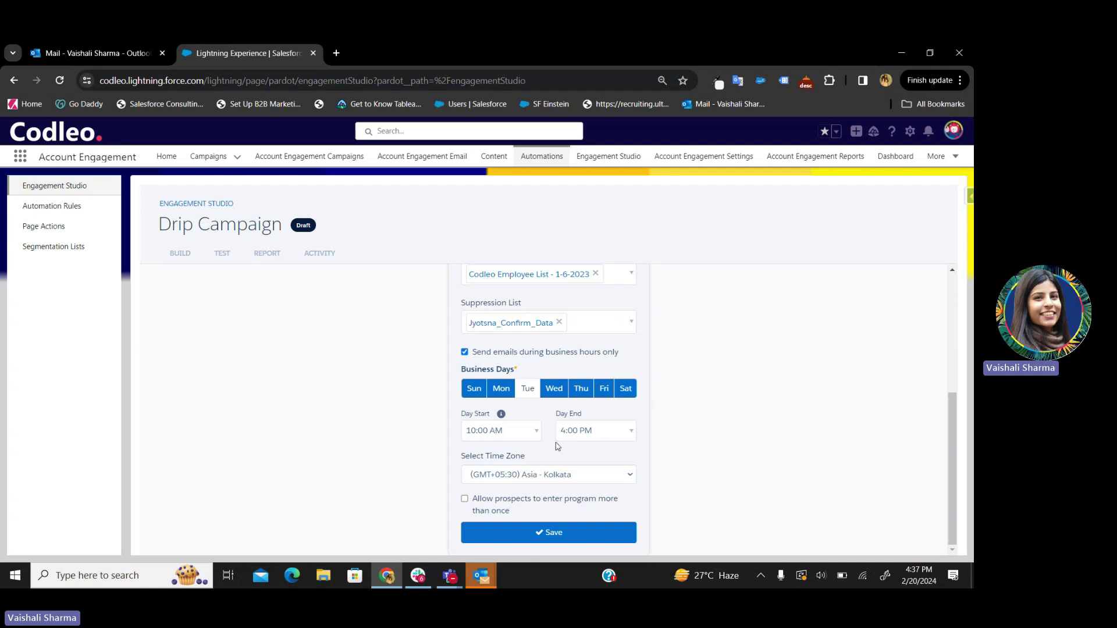
# Step: Look through the time zones available for the program's business hours
pyautogui.click(538, 474)
pyautogui.scroll(2, 560, 348)
pyautogui.scroll(-3, 560, 348)
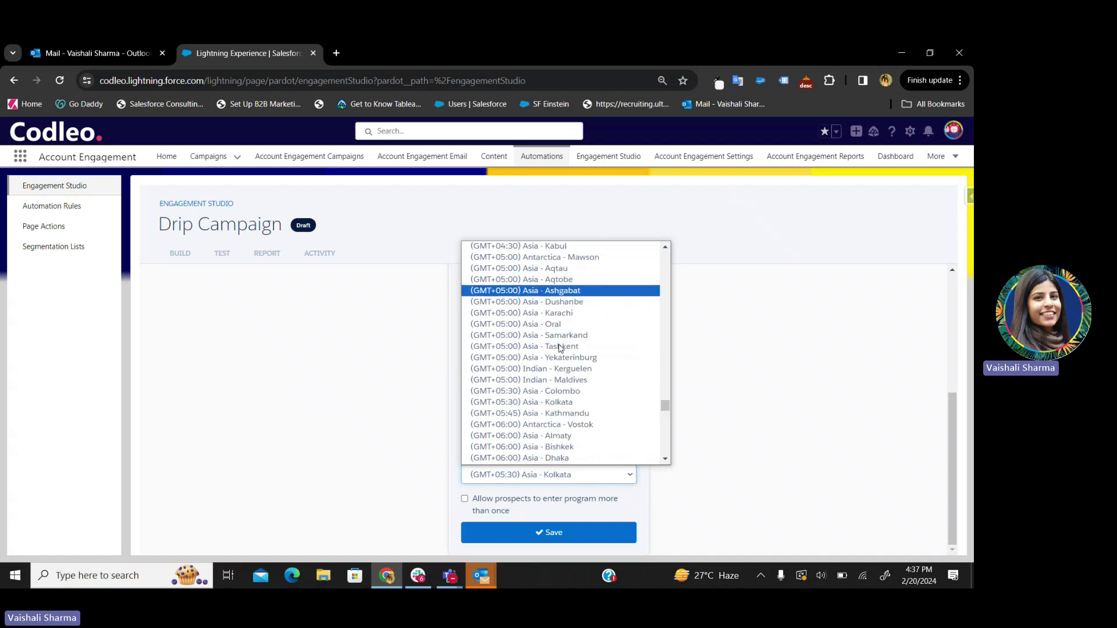
pyautogui.scroll(-3, 559, 348)
pyautogui.click(723, 496)
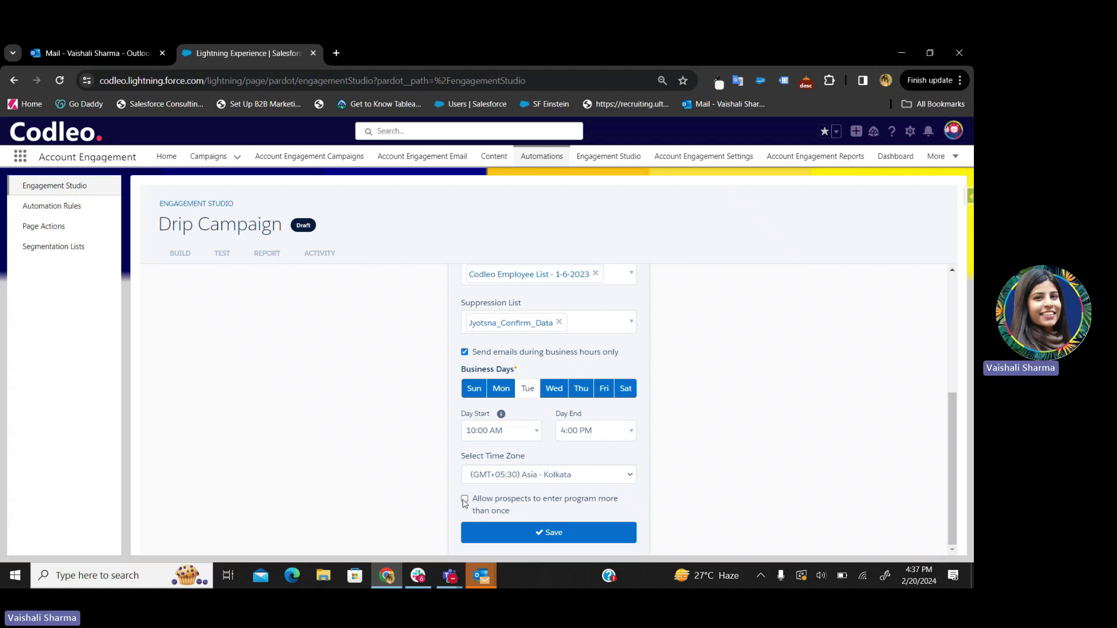
# Step: Allow prospects to enter the program more than once
pyautogui.click(464, 499)
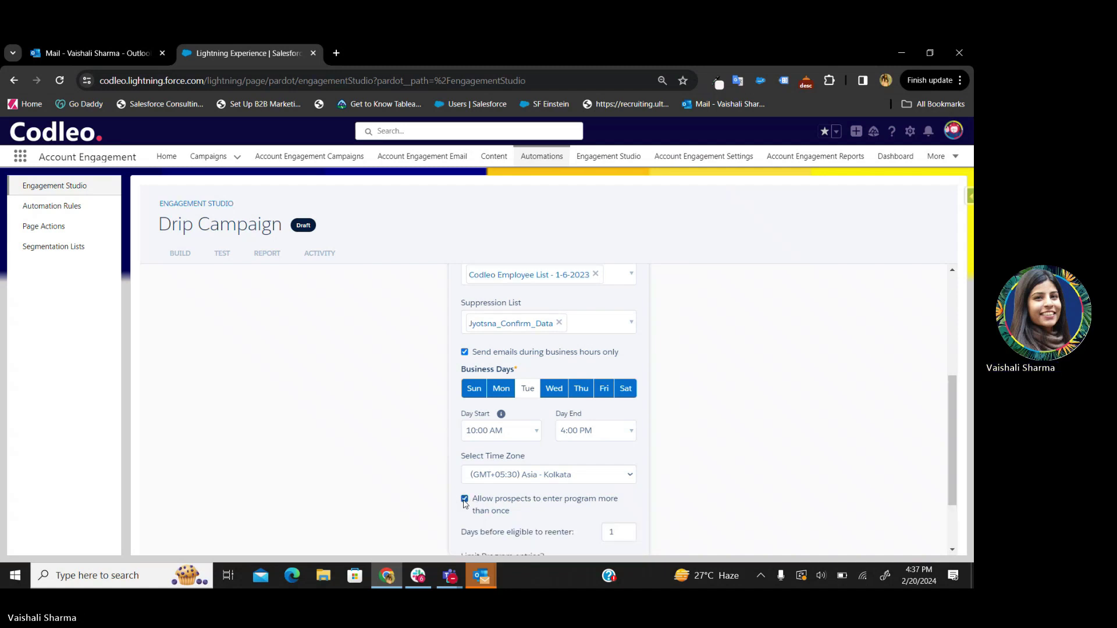
# Step: Stop prospects from entering the program more than once and save the program settings
pyautogui.scroll(-1, 736, 469)
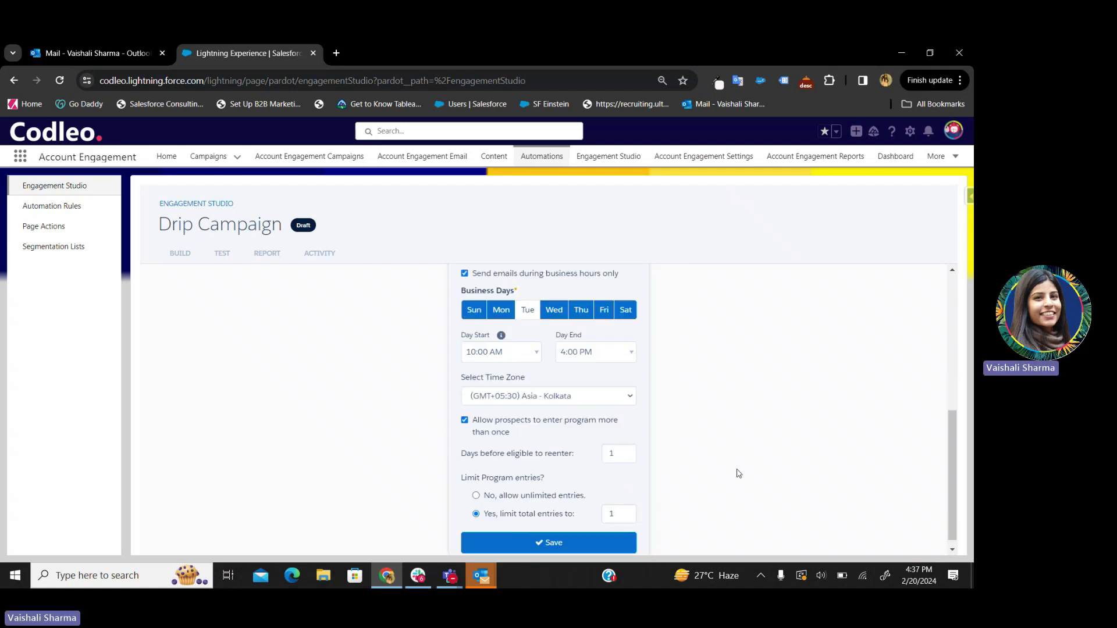
pyautogui.click(621, 453)
pyautogui.scroll(-1, 712, 476)
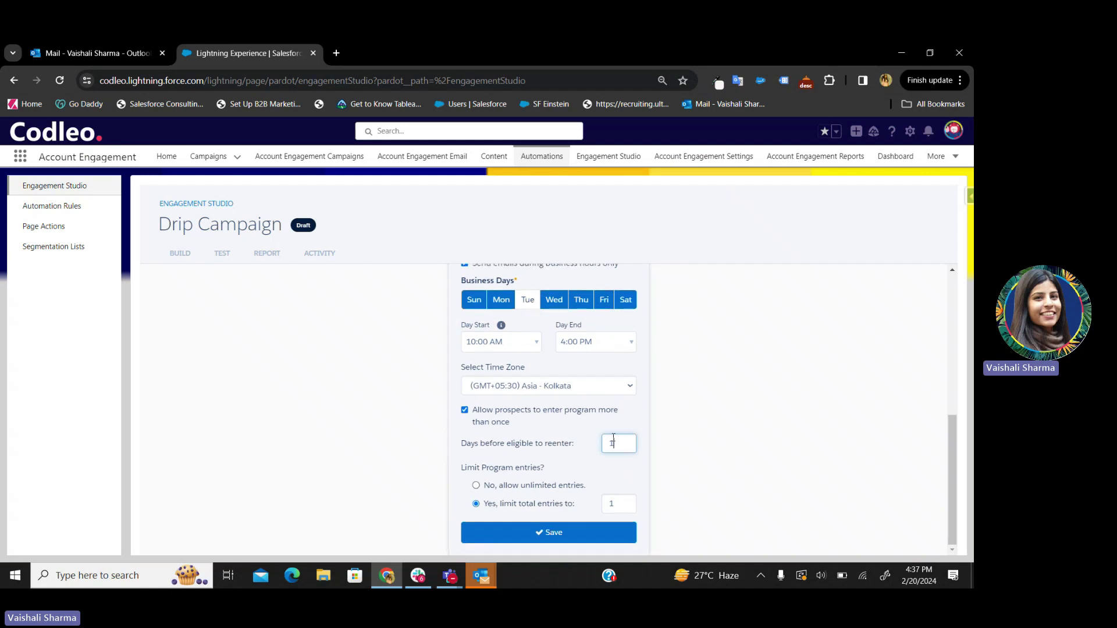
pyautogui.click(464, 411)
pyautogui.click(555, 533)
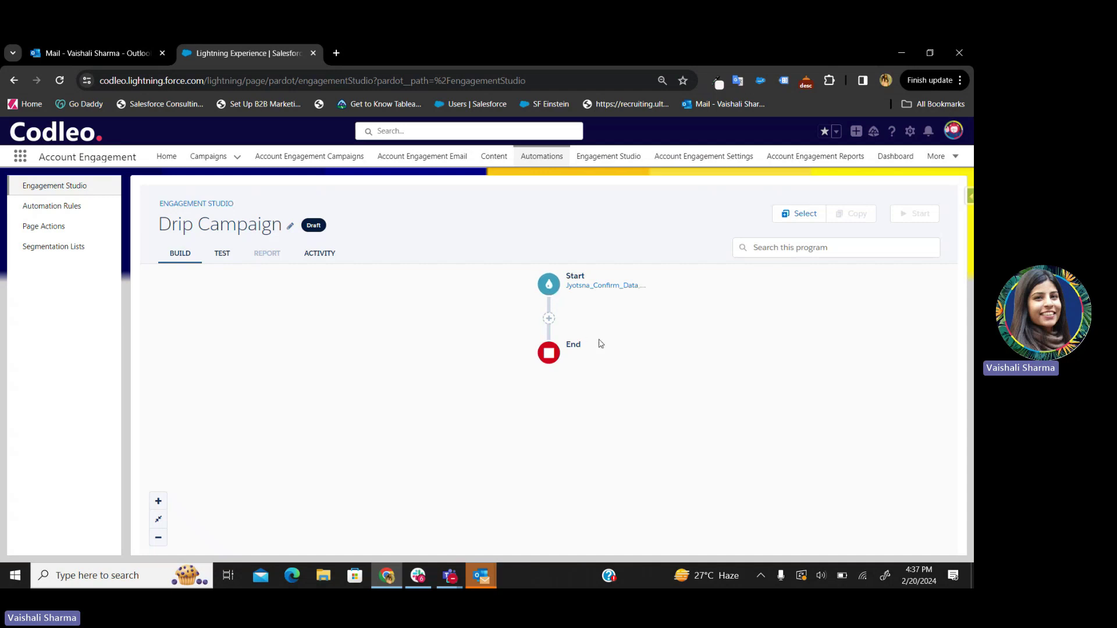
# Step: Add a Send Email action right after the program's Start
pyautogui.click(549, 318)
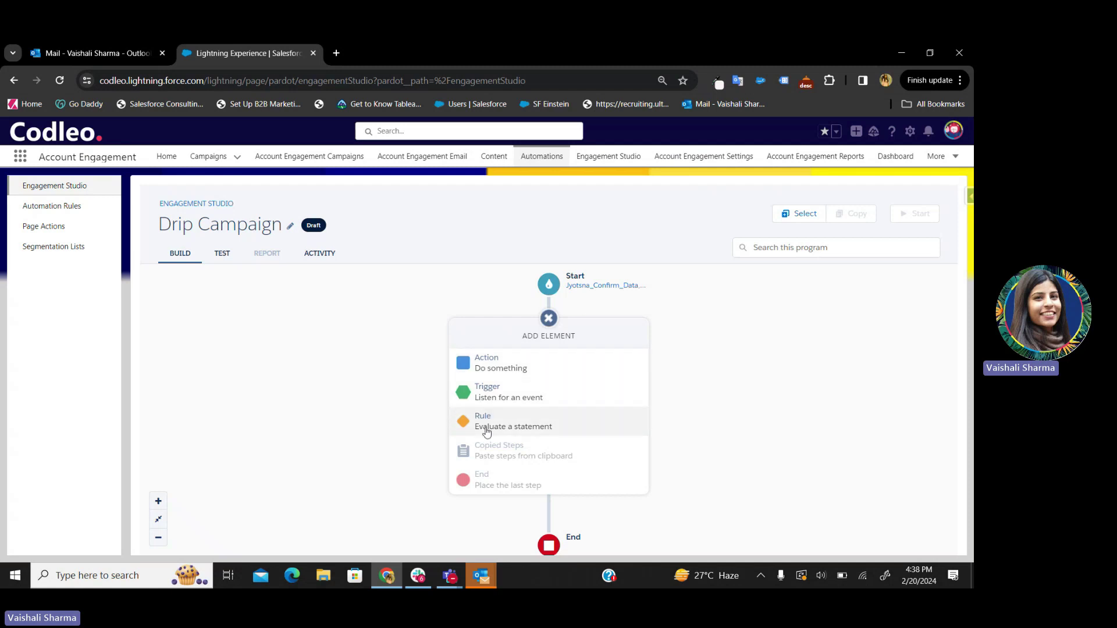
pyautogui.click(498, 371)
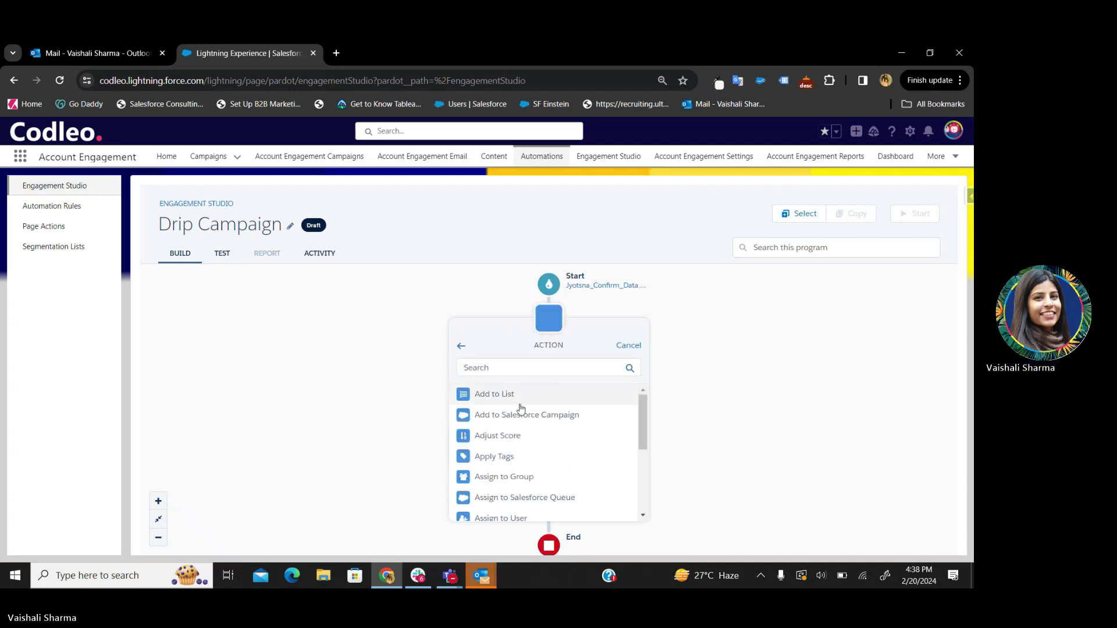
pyautogui.scroll(-1, 533, 452)
pyautogui.click(508, 366)
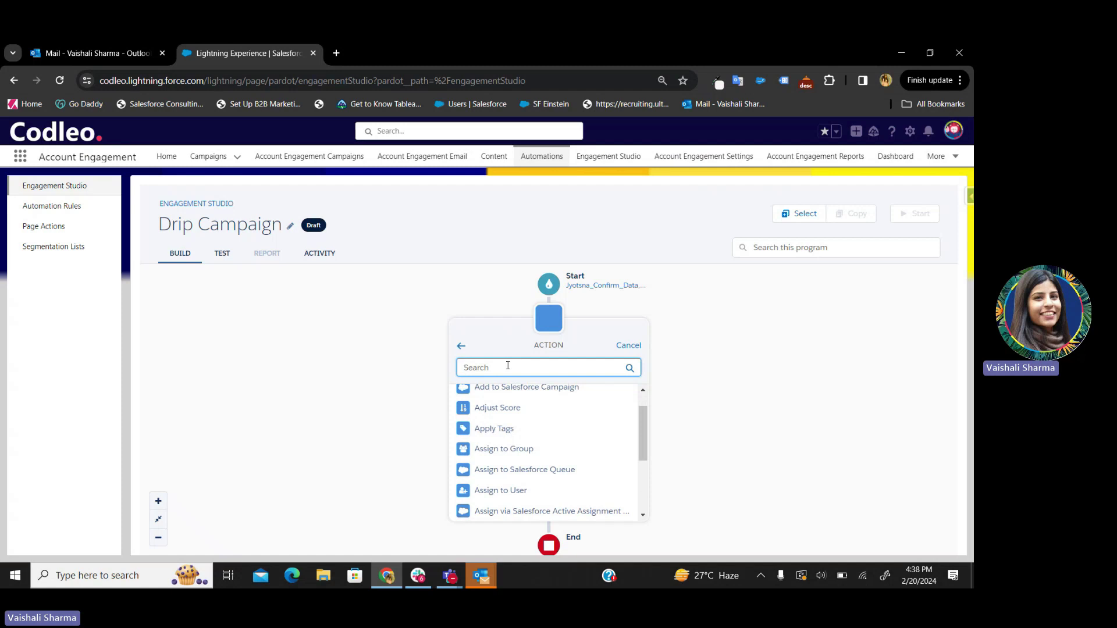
pyautogui.write('send')
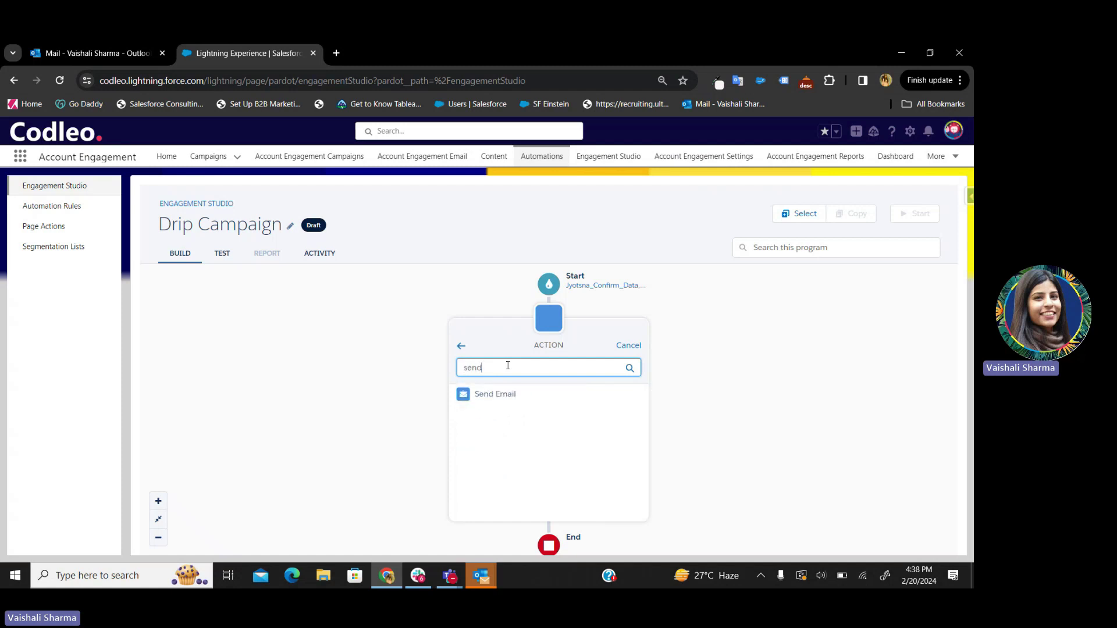
pyautogui.click(495, 394)
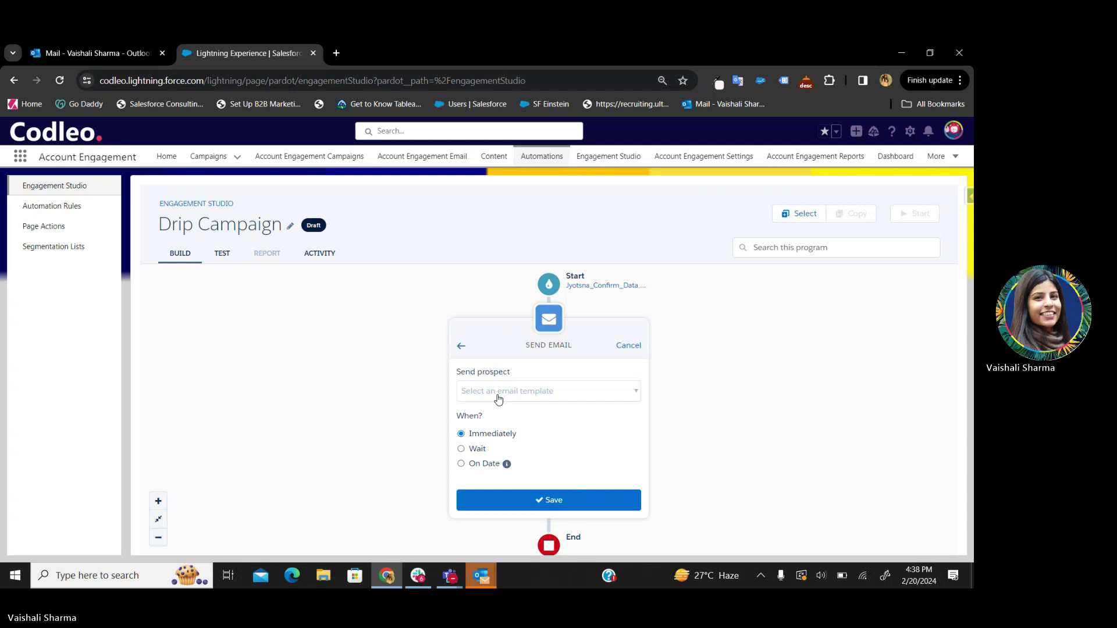
# Step: Search the email templates for "corp" and choose Corporate communication- Fun Friday for the Send Email action
pyautogui.click(498, 398)
pyautogui.scroll(-3, 579, 493)
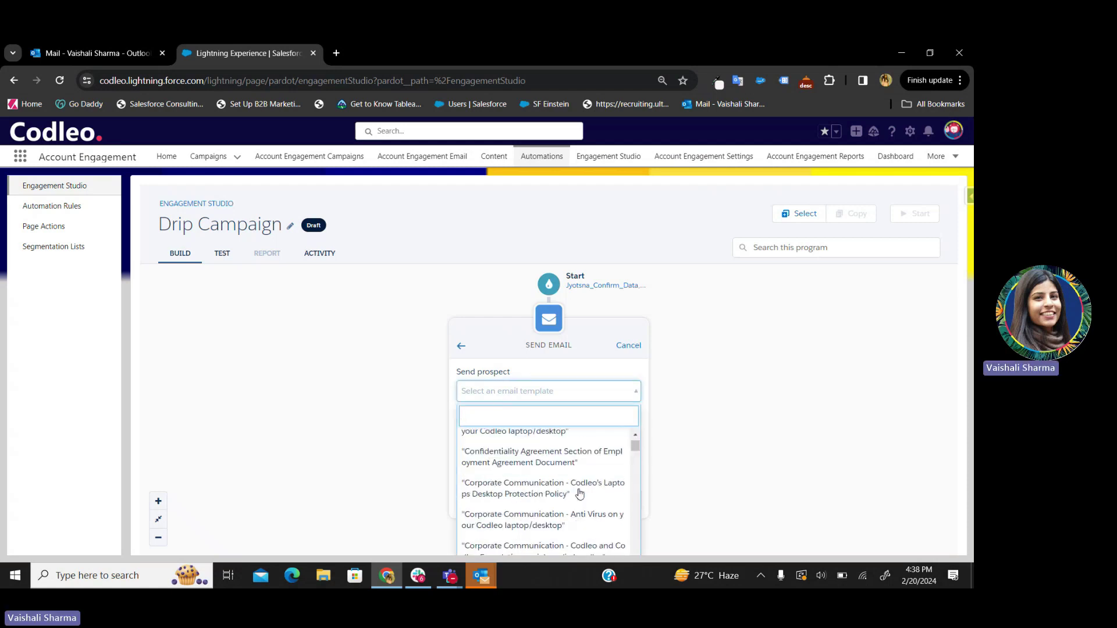
pyautogui.scroll(-2, 579, 493)
pyautogui.write('dem')
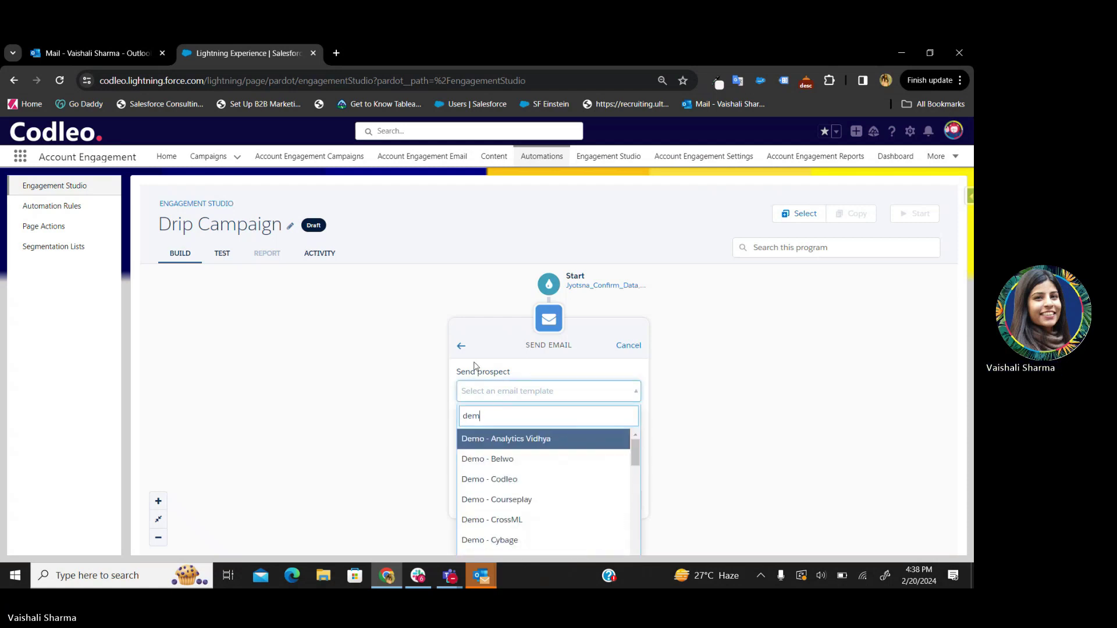
pyautogui.write('o')
pyautogui.scroll(-1, 558, 516)
pyautogui.press('BackSpace')
pyautogui.press('BackSpace')
pyautogui.press('BackSpace')
pyautogui.press('BackSpace')
pyautogui.write('corp')
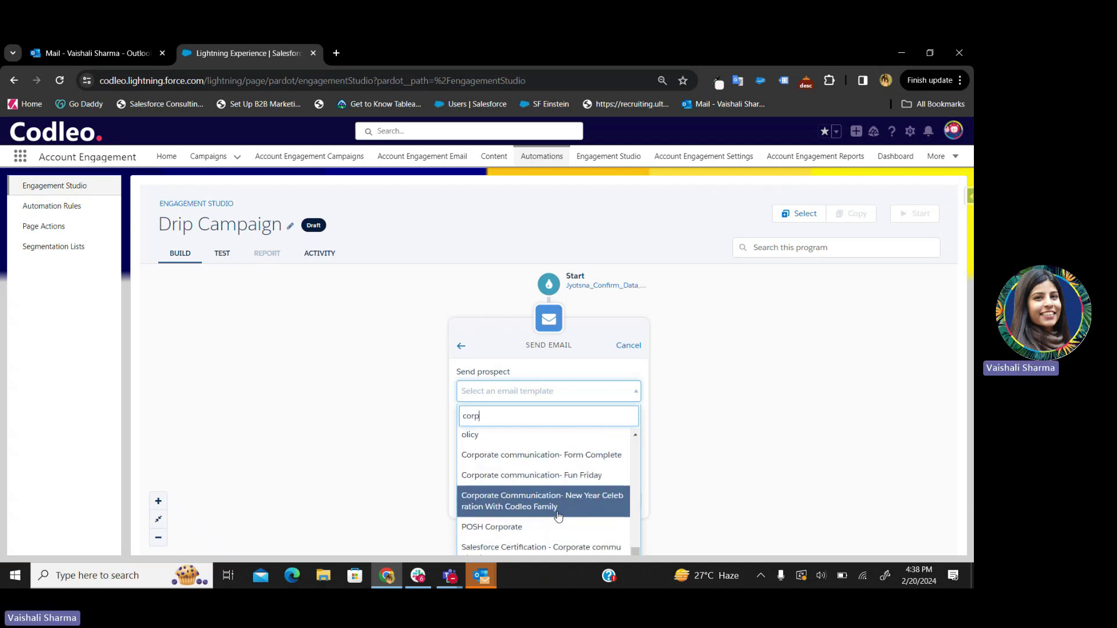
pyautogui.click(522, 475)
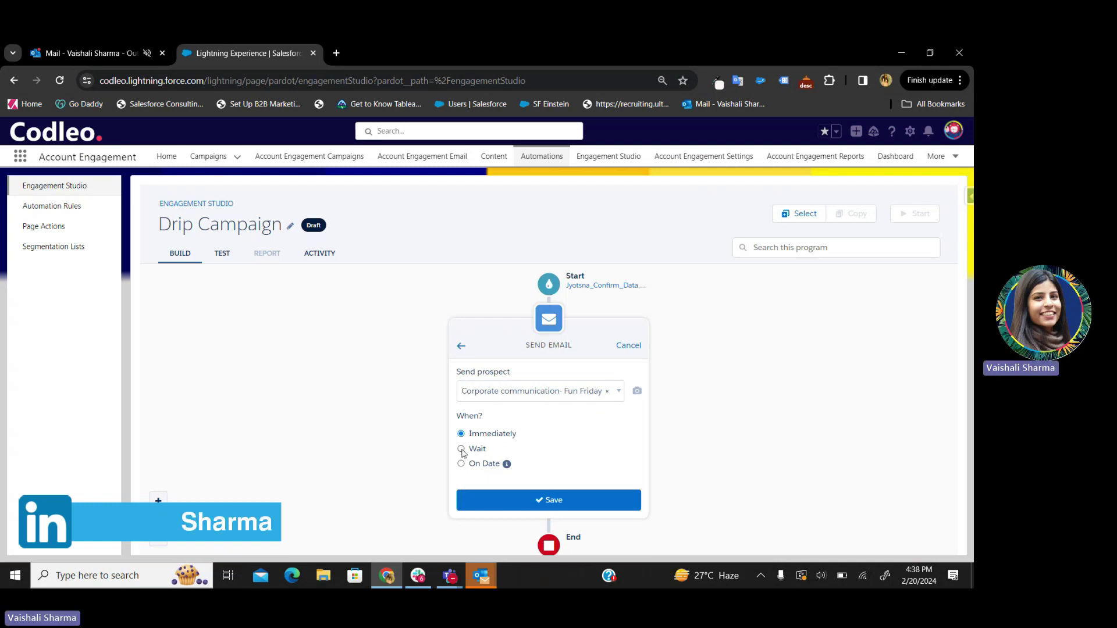
# Step: Try timing the Send Email action with a wait of 2 days
pyautogui.click(462, 451)
pyautogui.click(524, 470)
pyautogui.press('BackSpace')
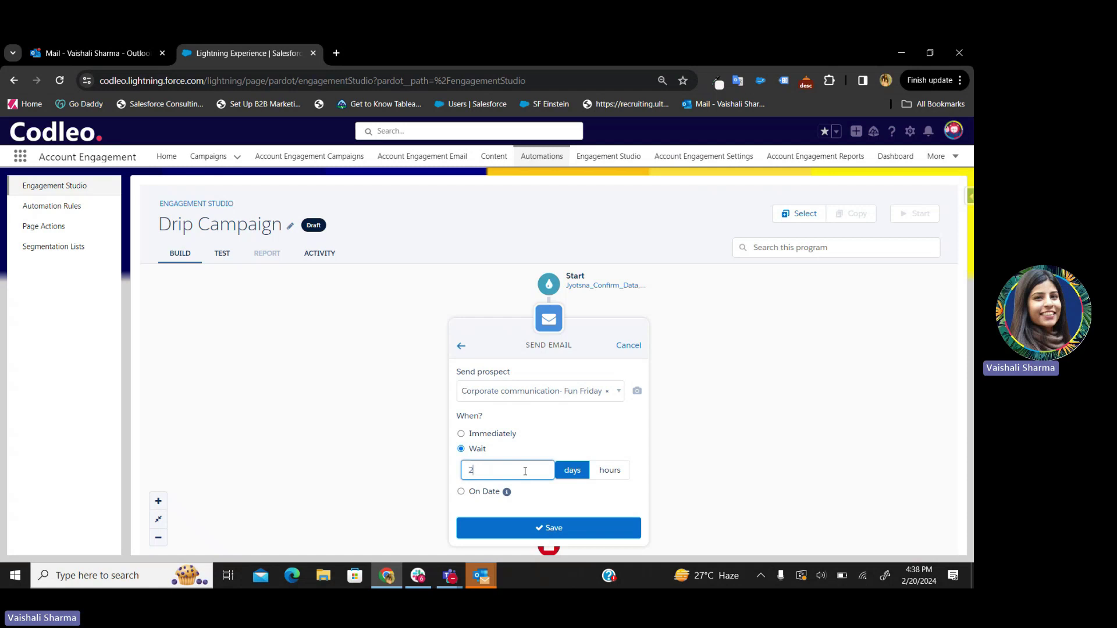
# Step: Schedule the Send Email action on the date 02/21/2024 and save it
pyautogui.click(461, 492)
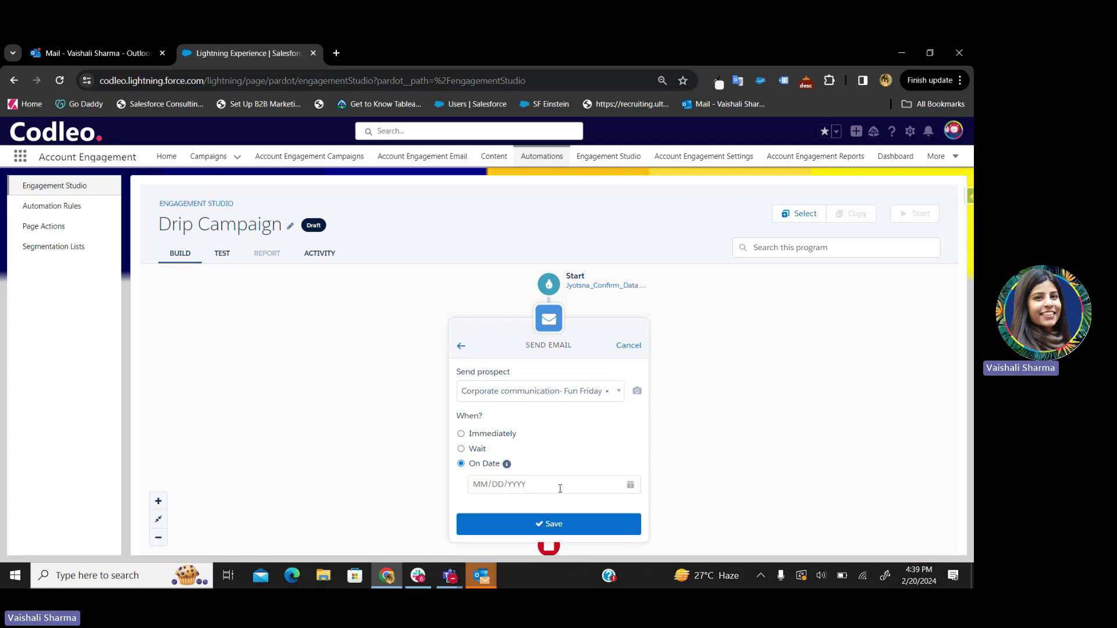
pyautogui.click(631, 485)
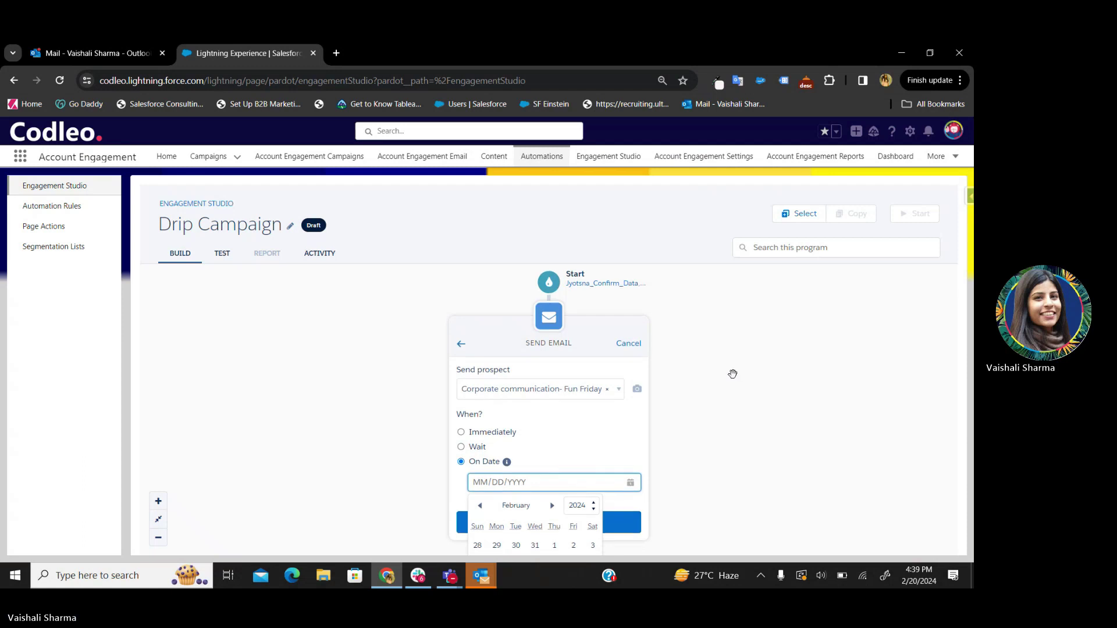
pyautogui.scroll(-2, 732, 374)
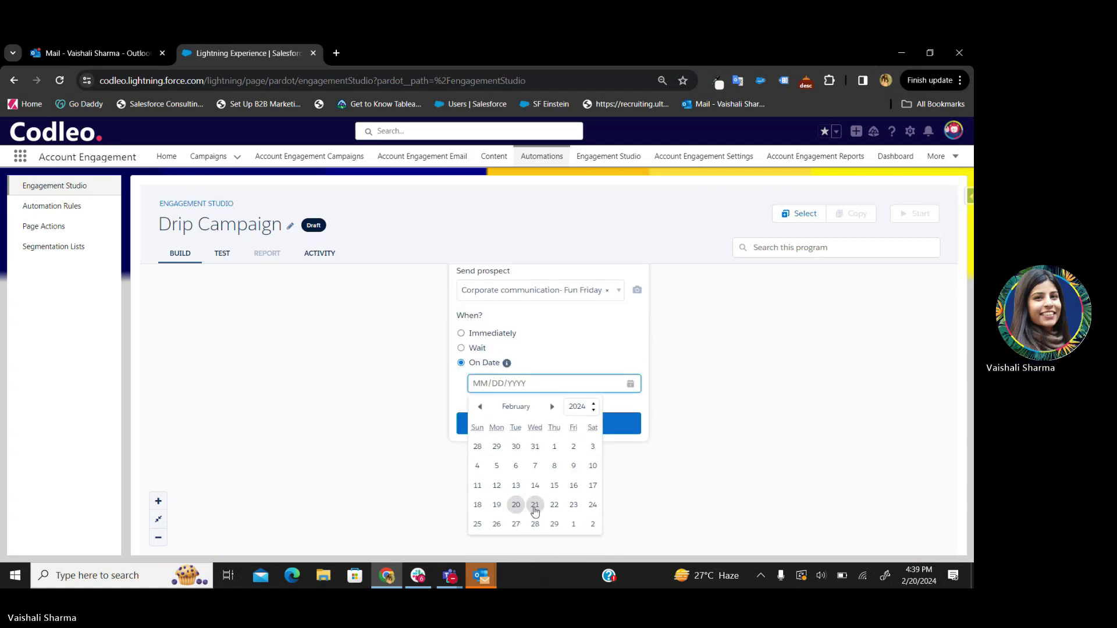
pyautogui.click(535, 505)
pyautogui.click(554, 418)
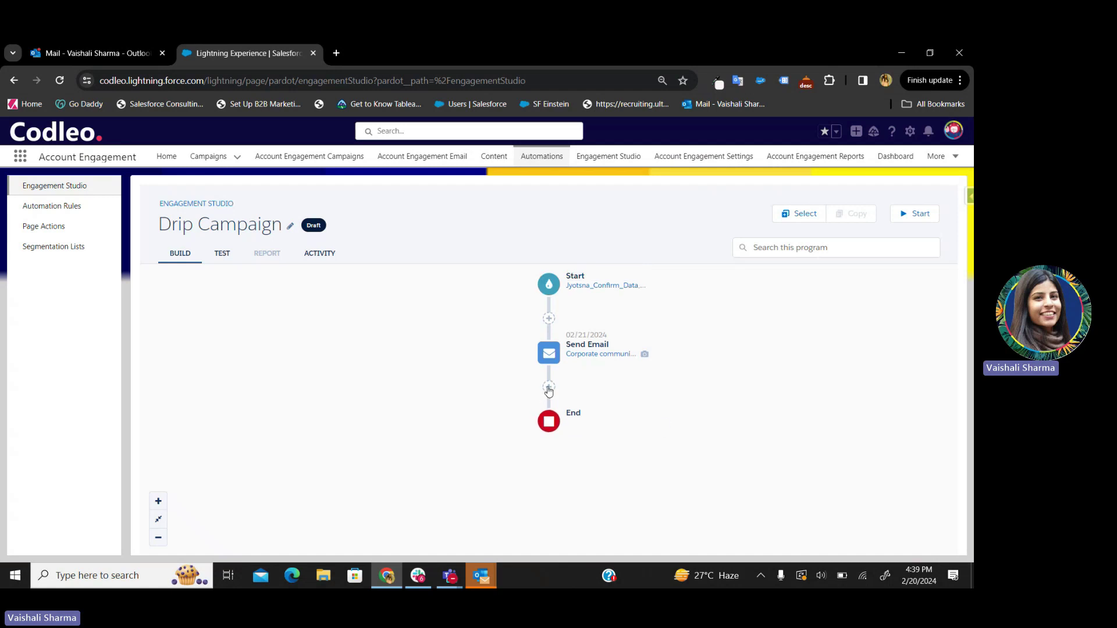
# Step: Add an Email Open trigger after the Send Email action, evaluated after a wait of 2 days, and save it
pyautogui.click(549, 388)
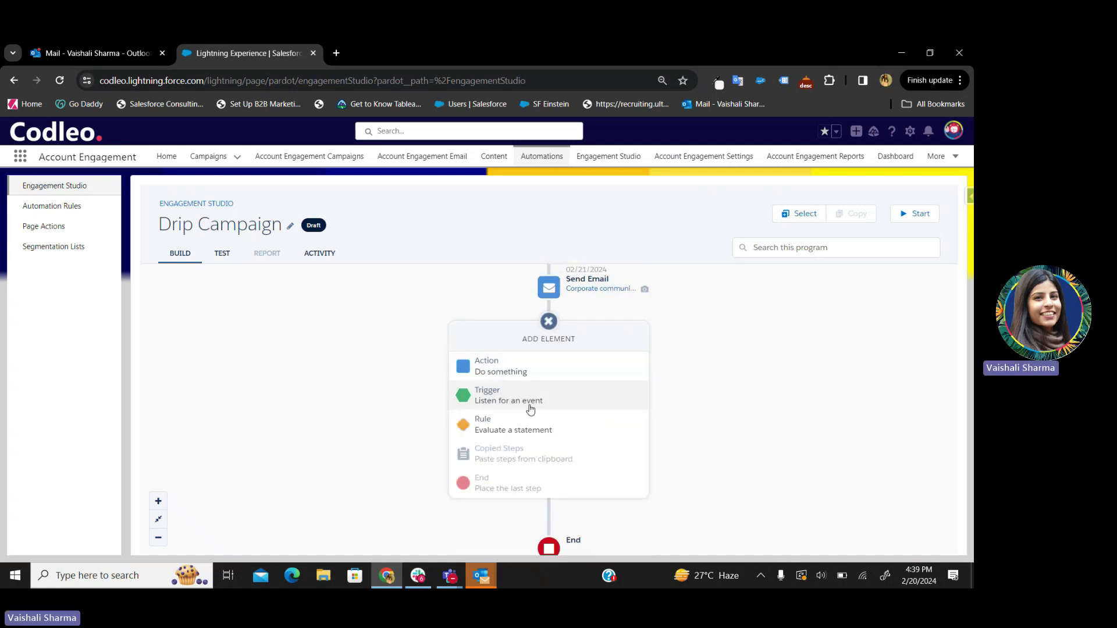
pyautogui.click(530, 409)
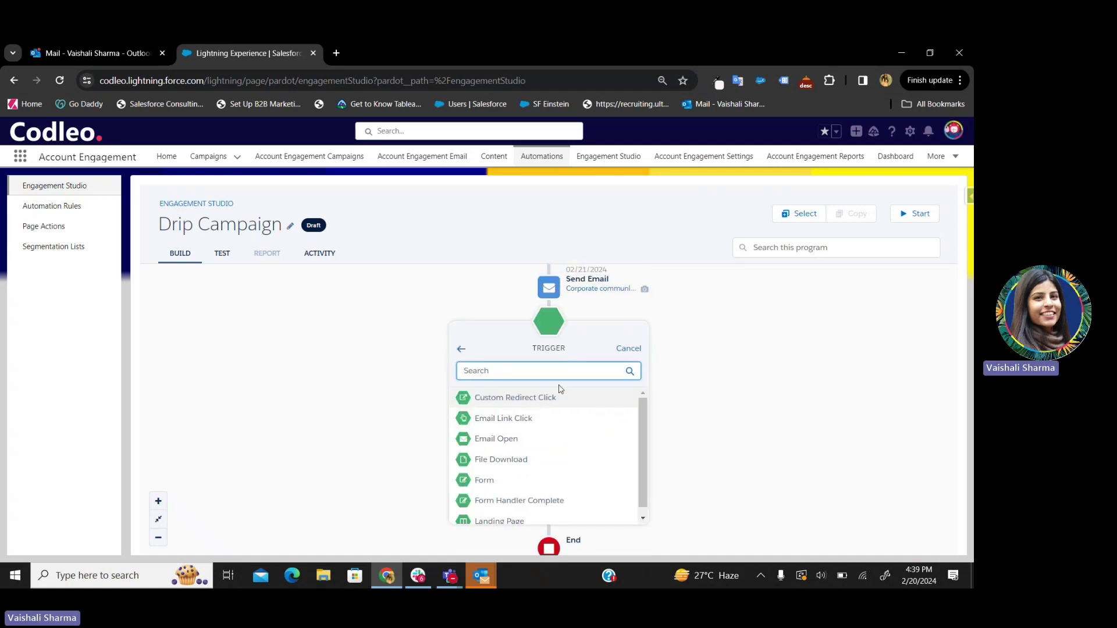
pyautogui.click(483, 442)
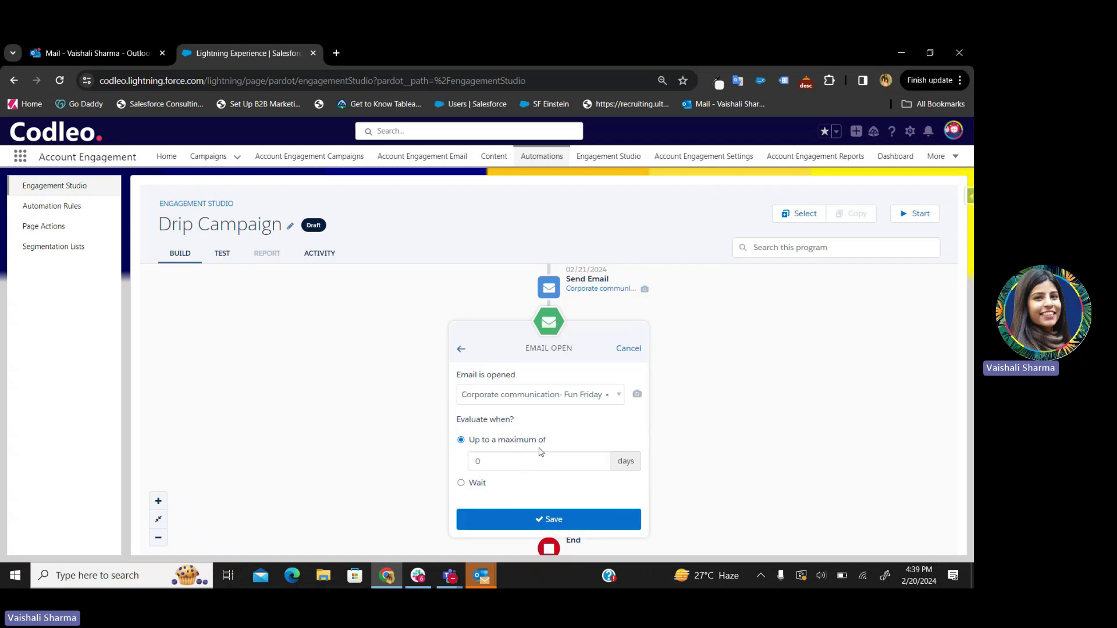
pyautogui.click(461, 482)
pyautogui.click(514, 438)
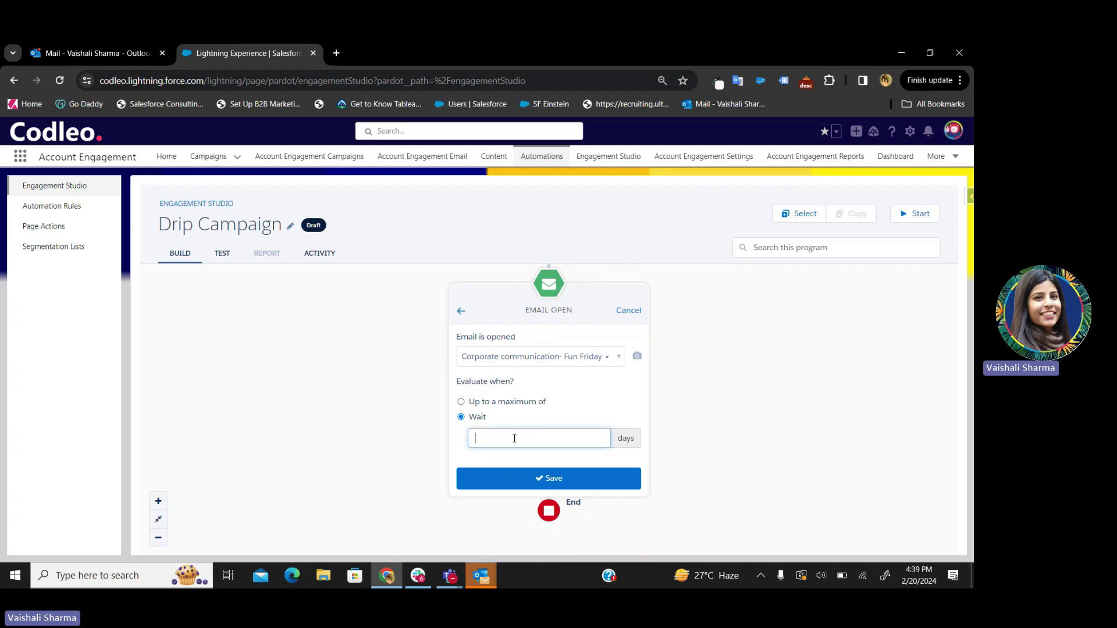
pyautogui.click(546, 479)
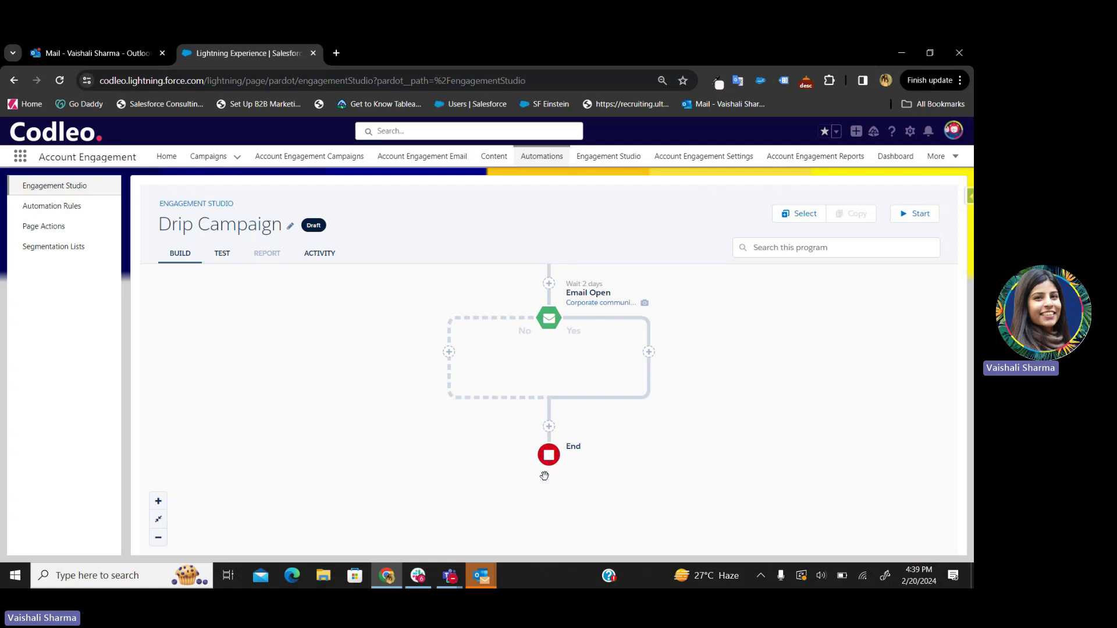
# Step: Add an Add to List action on the Email Open trigger's Yes branch that immediately adds prospects to ACM Test
pyautogui.click(648, 351)
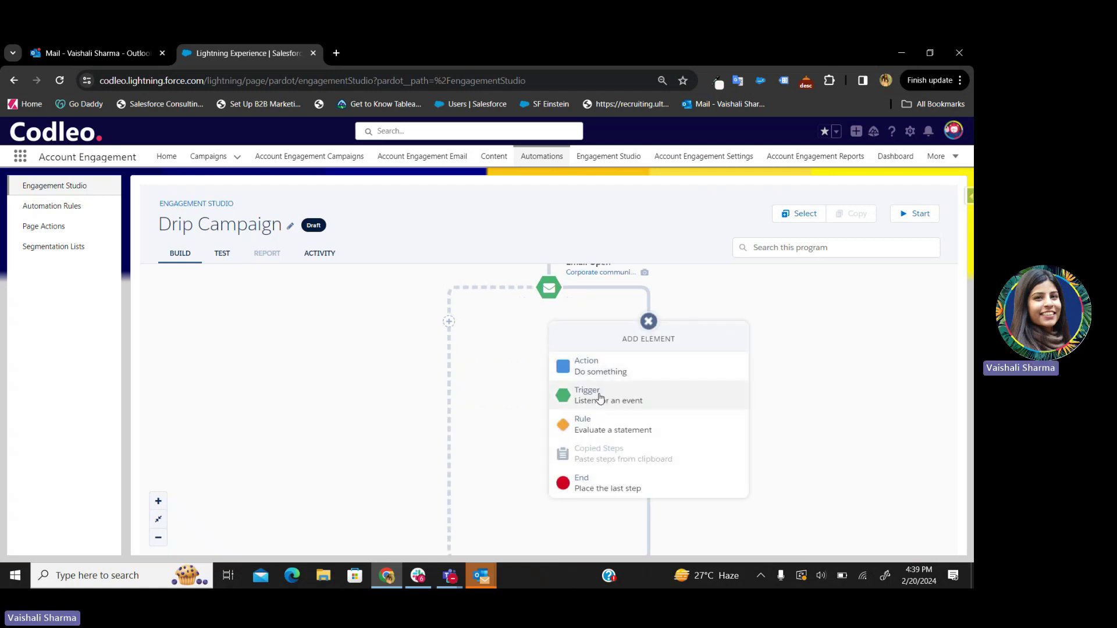
pyautogui.click(588, 375)
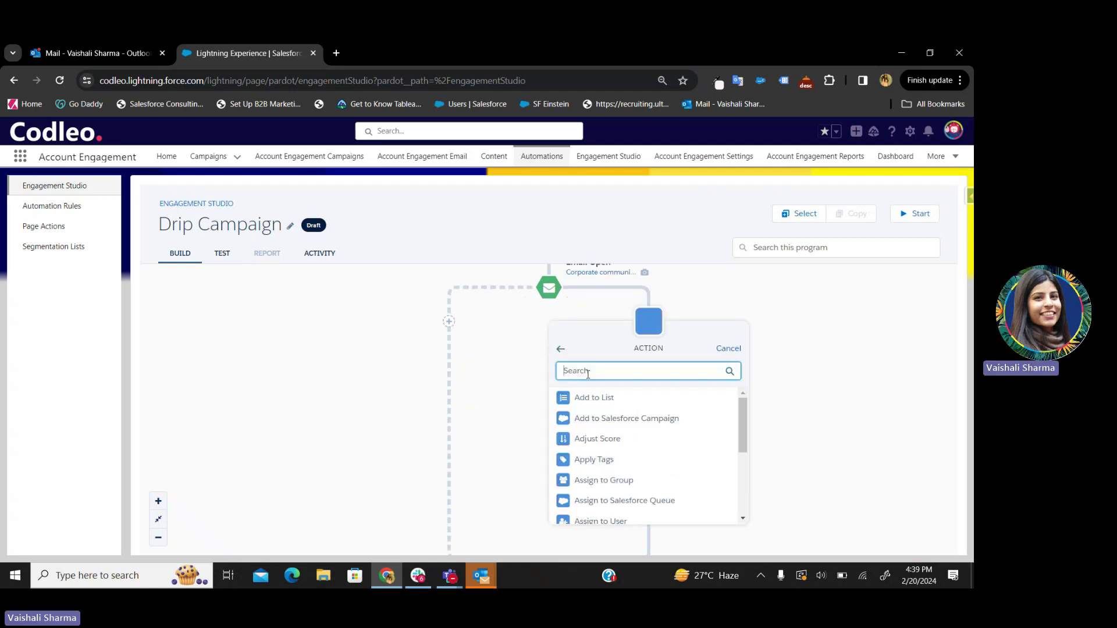
pyautogui.click(602, 398)
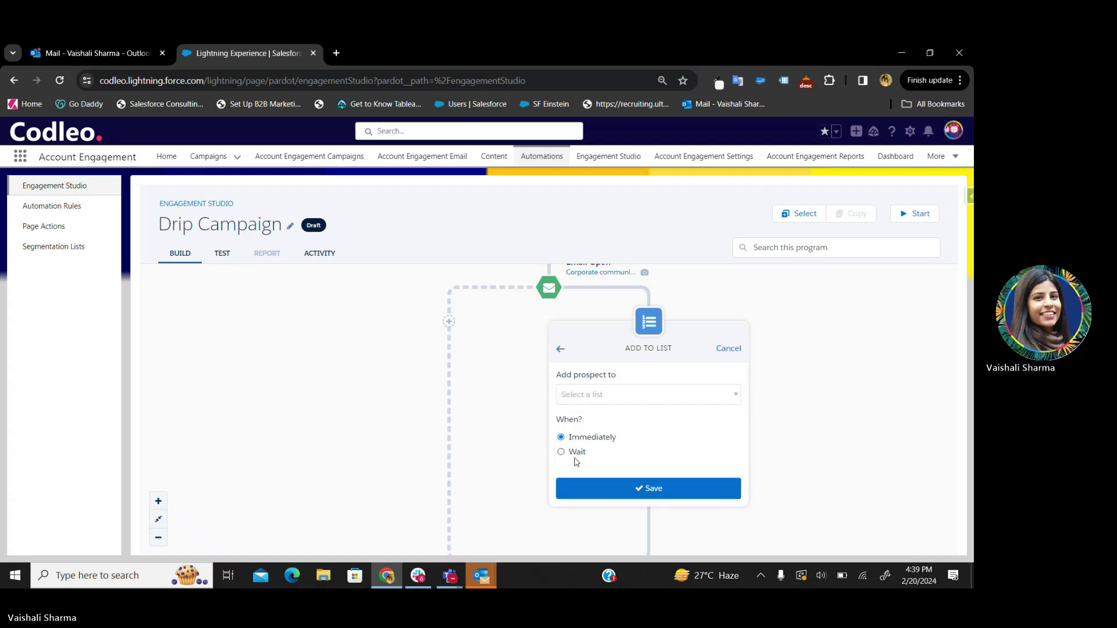
pyautogui.click(629, 398)
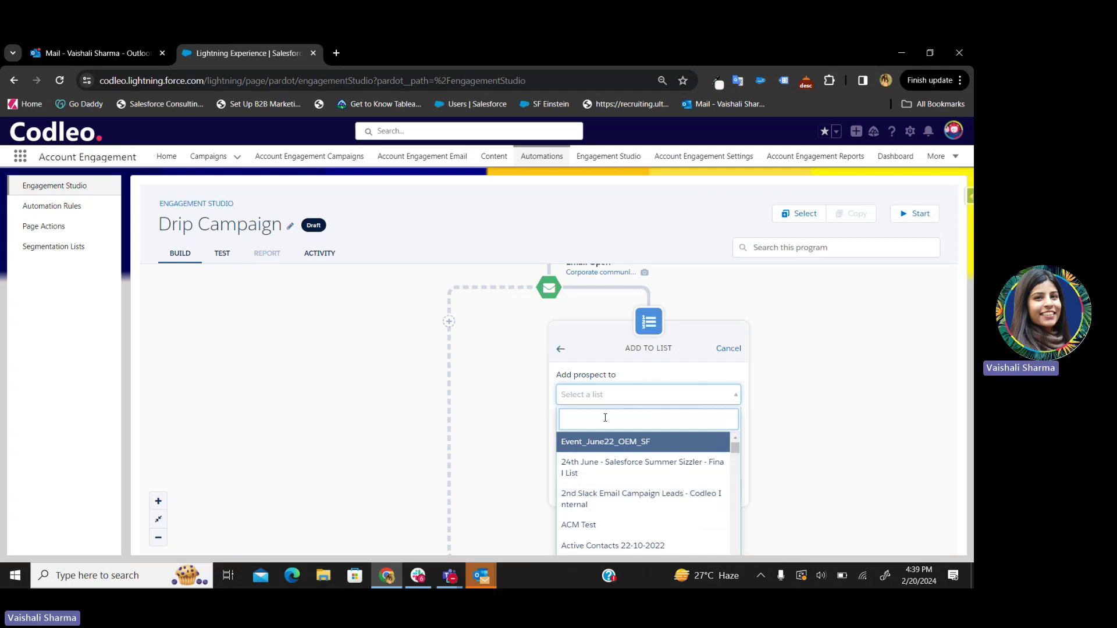
pyautogui.write('tes')
pyautogui.click(580, 444)
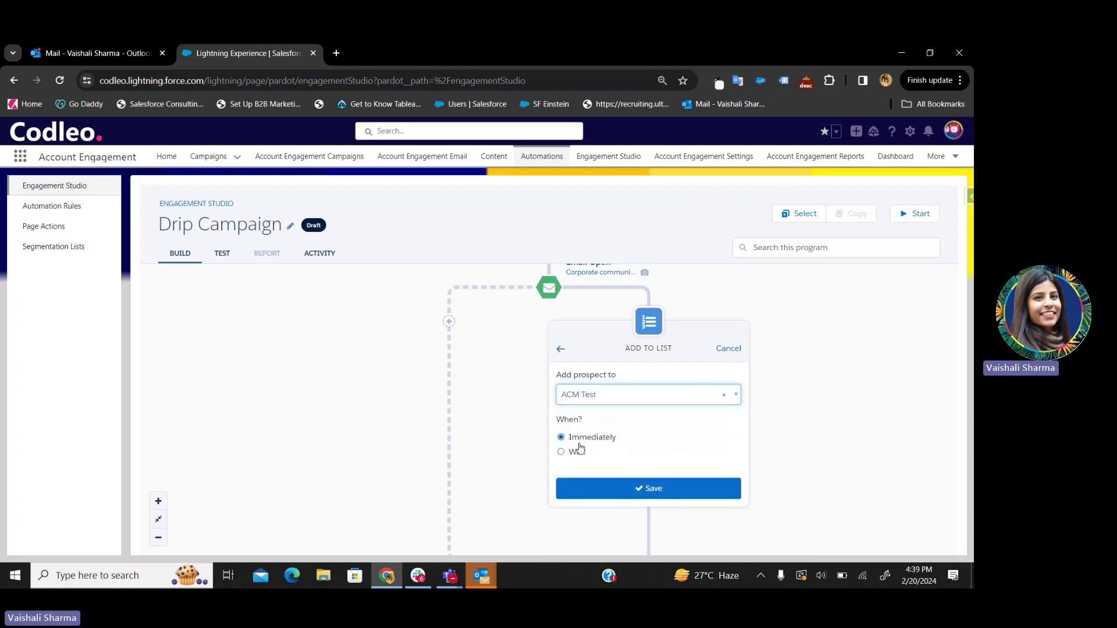
pyautogui.click(639, 488)
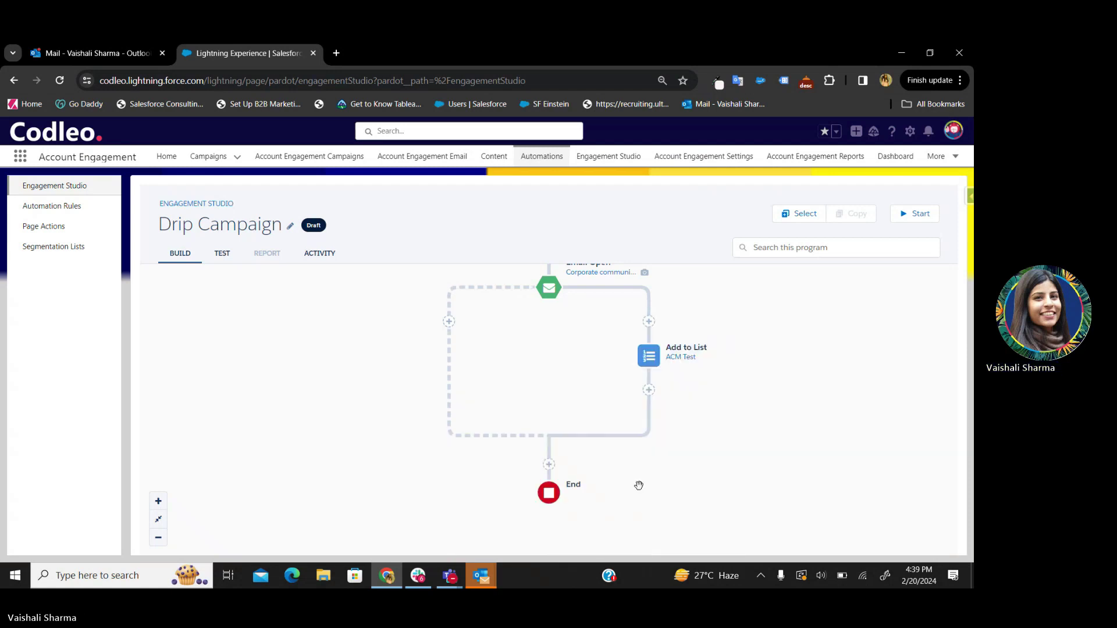
# Step: Add a List rule on the Email Open trigger's No branch that immediately checks membership of the ACM Test list
pyautogui.click(449, 321)
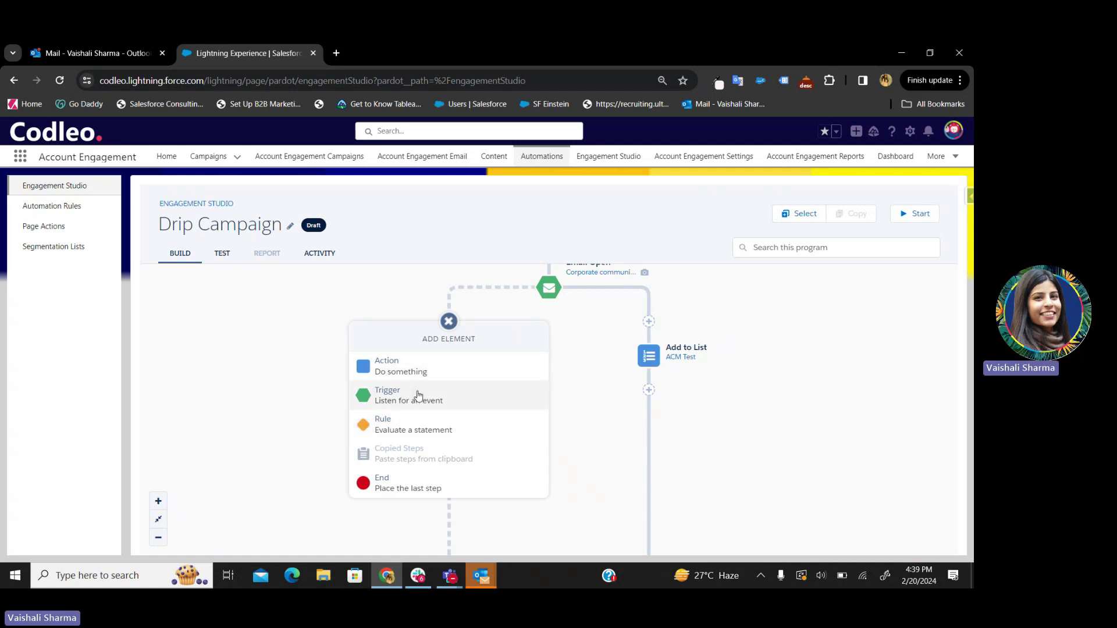
pyautogui.click(407, 425)
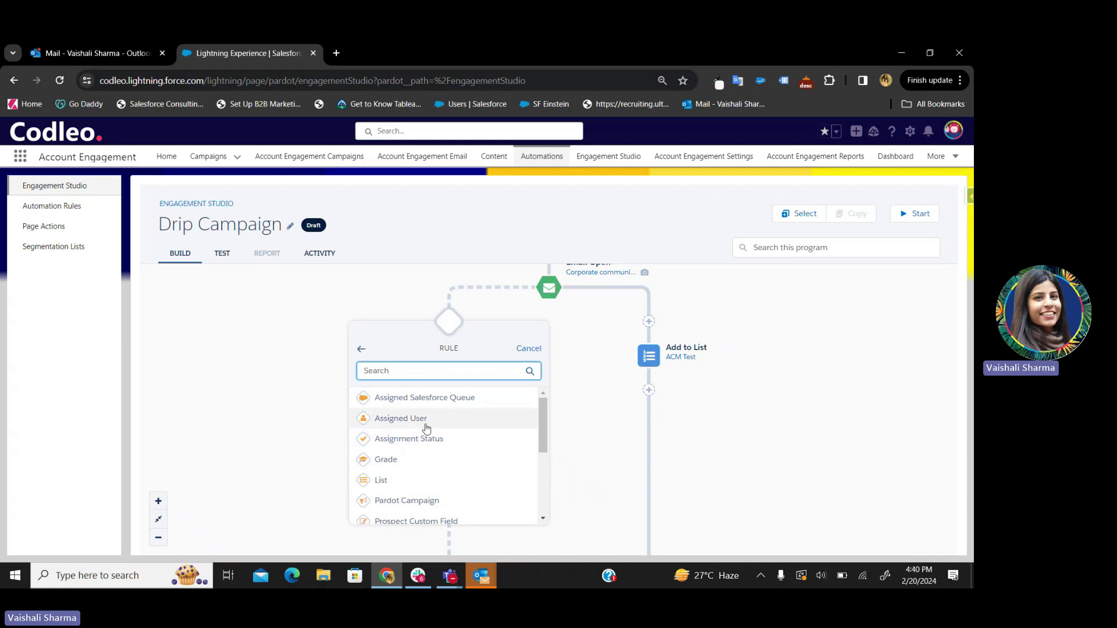
pyautogui.scroll(-1, 426, 428)
pyautogui.click(425, 433)
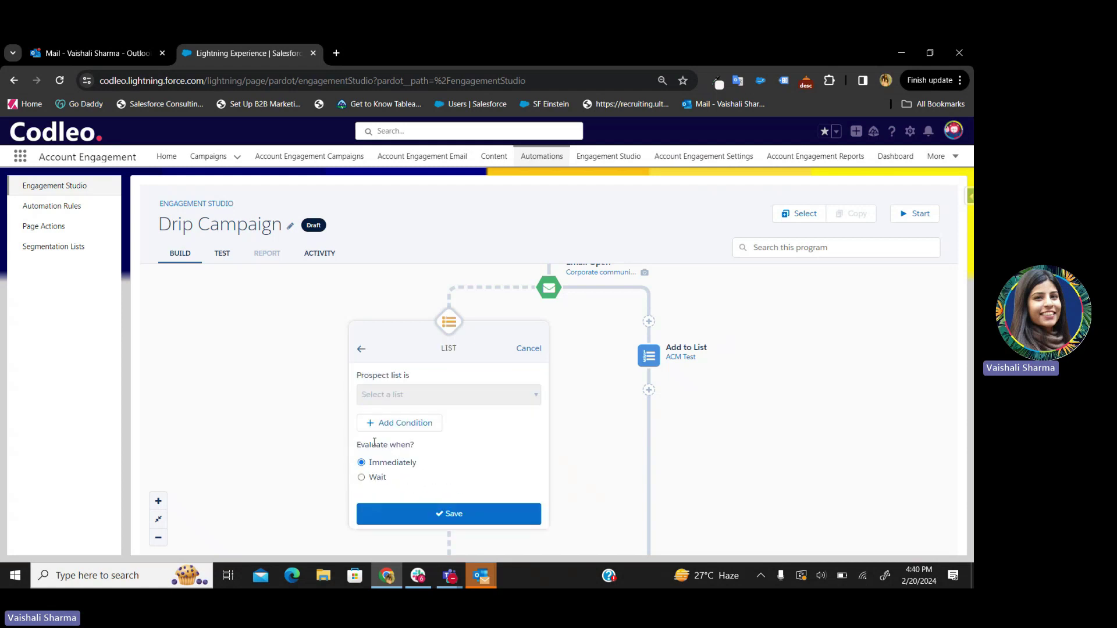
pyautogui.click(428, 396)
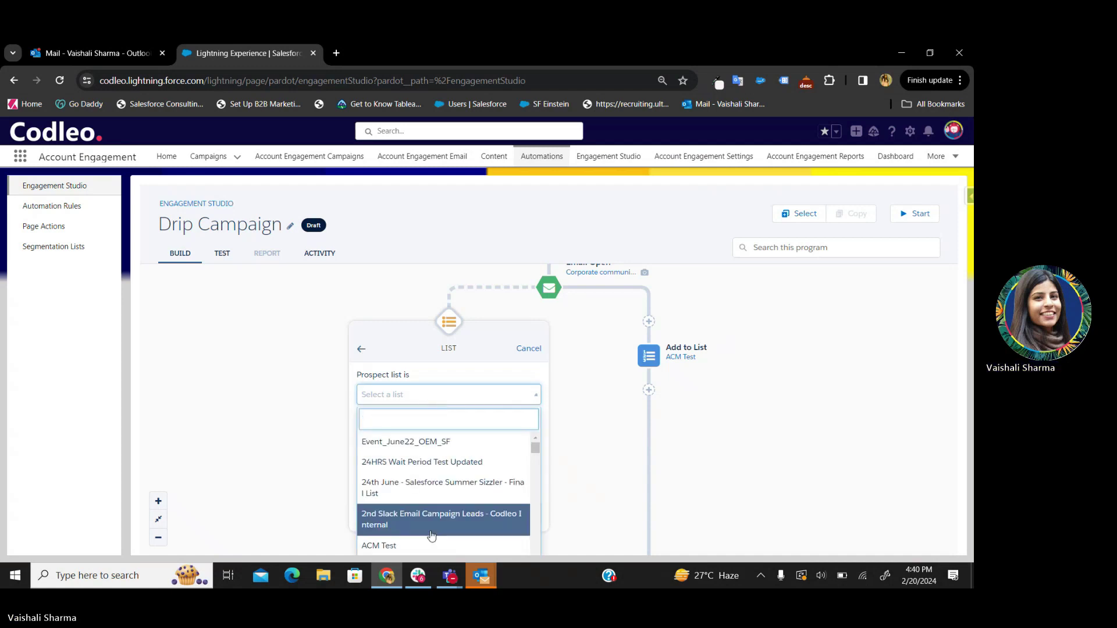
pyautogui.click(409, 545)
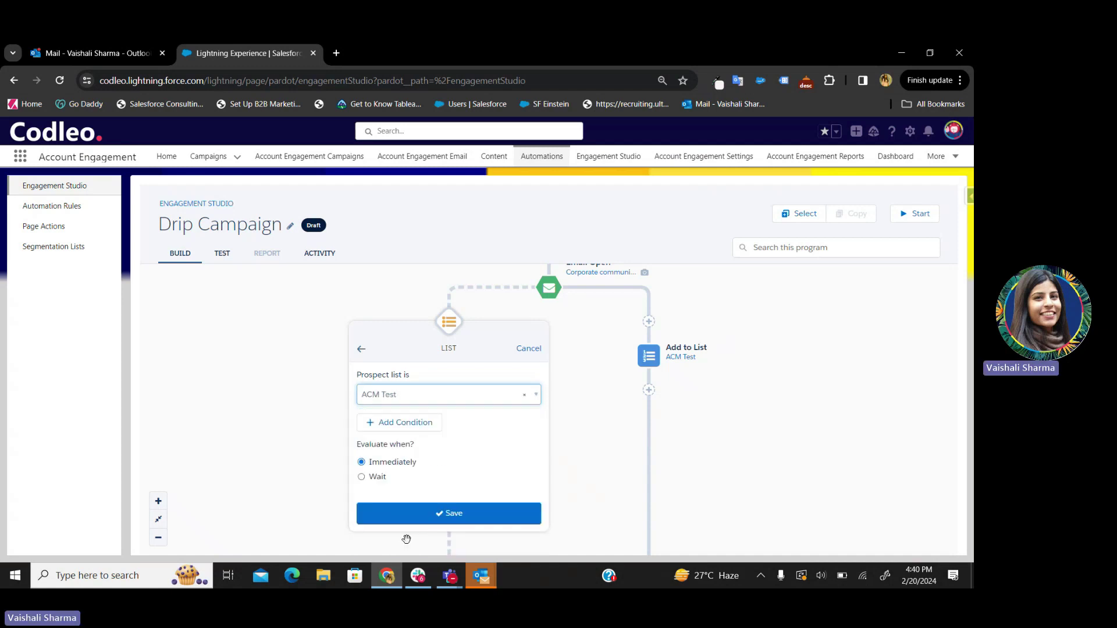
pyautogui.click(438, 514)
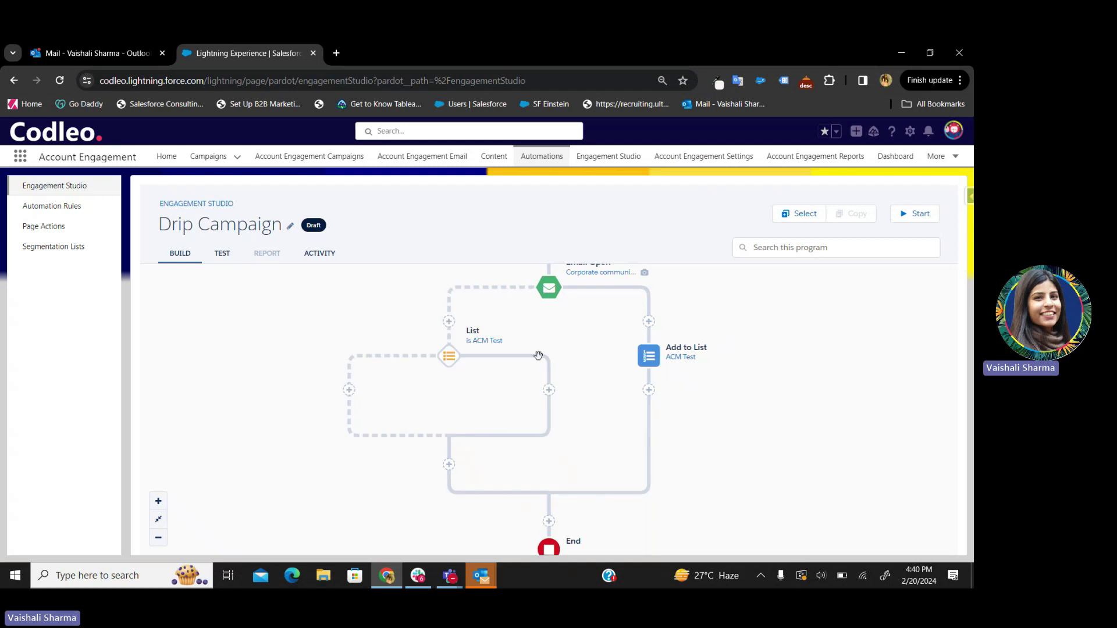
# Step: Add a Send Email action on the List rule's Yes branch, set to run immediately with no template selected, and save it
pyautogui.click(549, 391)
pyautogui.click(481, 367)
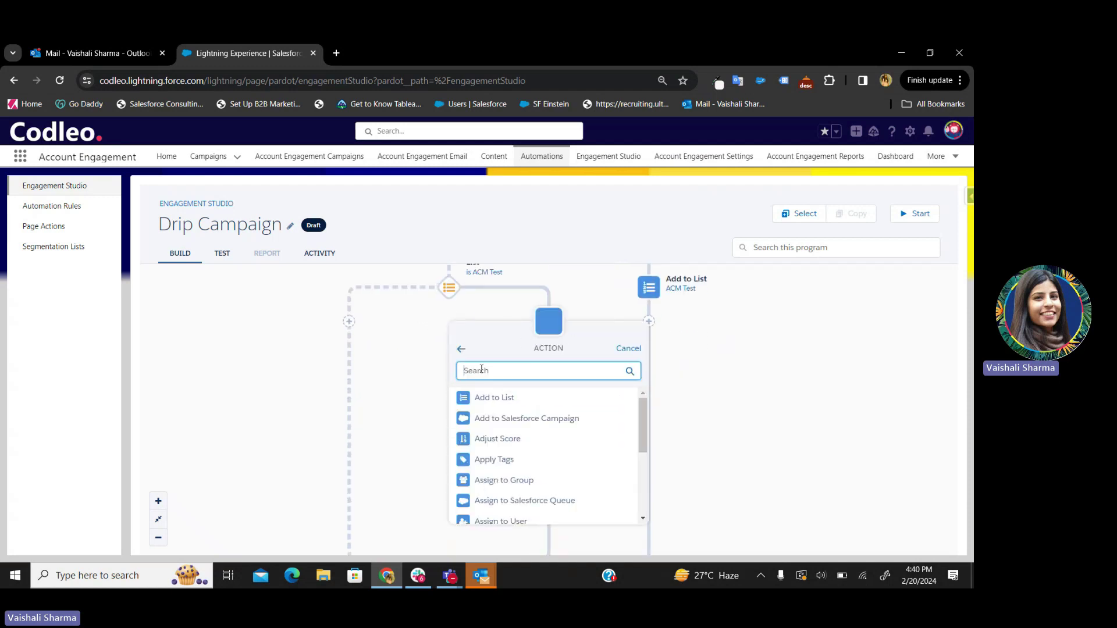
pyautogui.write('sw')
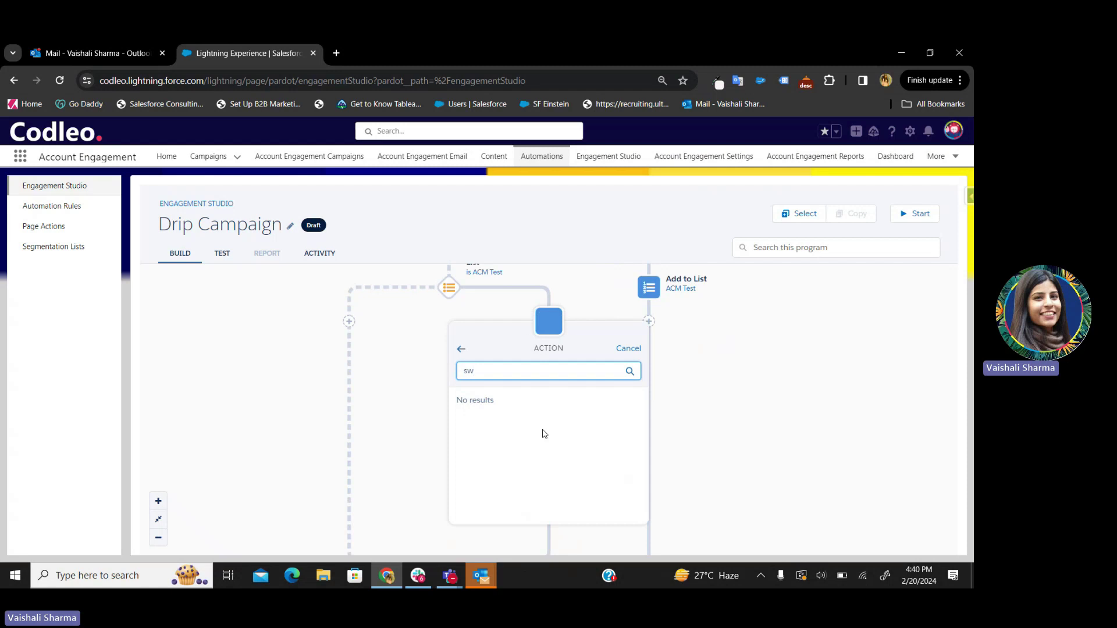
pyautogui.press('BackSpace')
pyautogui.write('e')
pyautogui.click(510, 439)
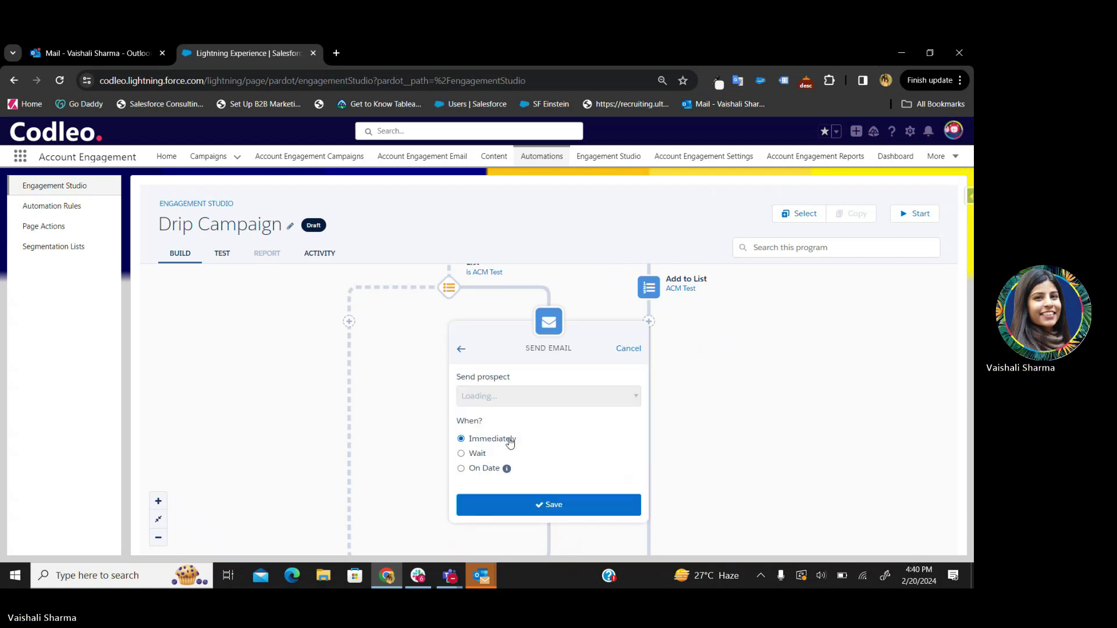
pyautogui.click(512, 503)
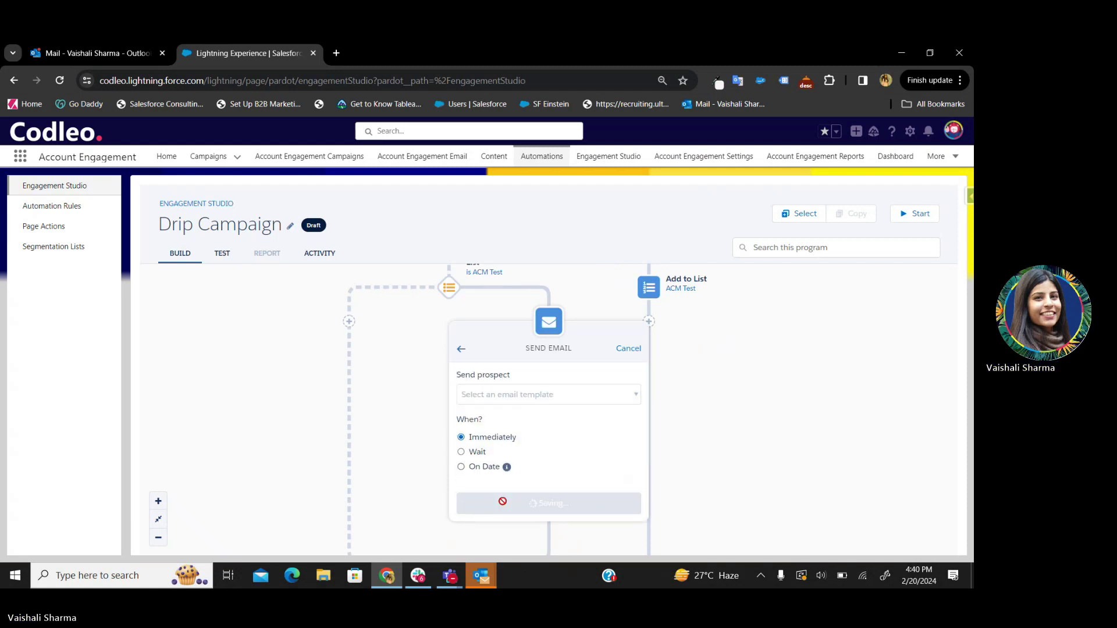
# Step: Add an immediate Add to List action on the List rule's No branch with no list selected, and save it
pyautogui.click(342, 322)
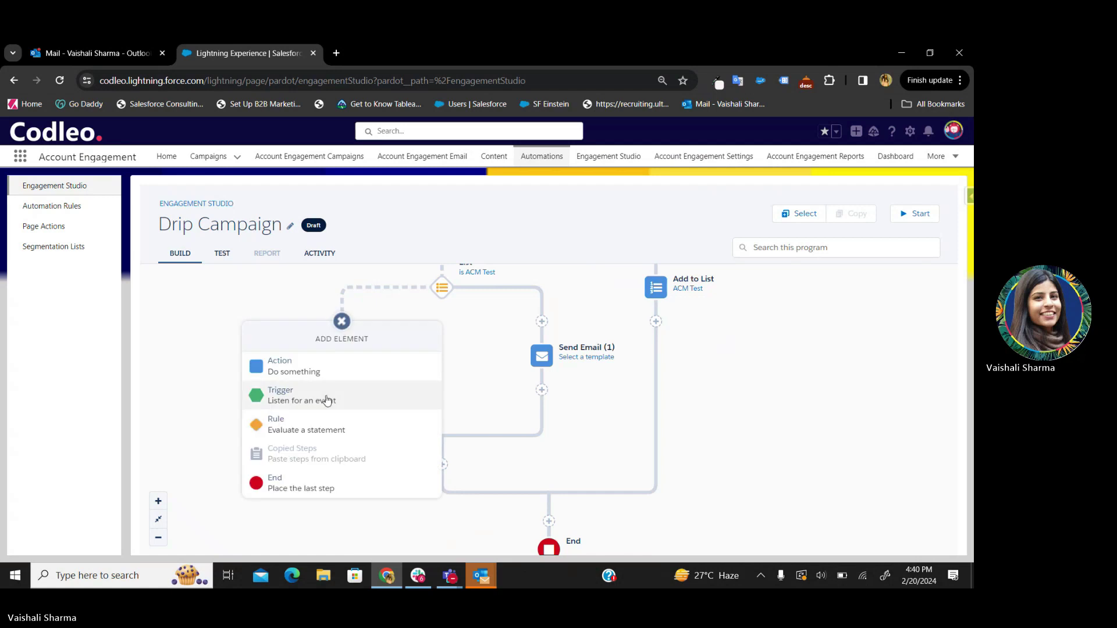
pyautogui.click(297, 367)
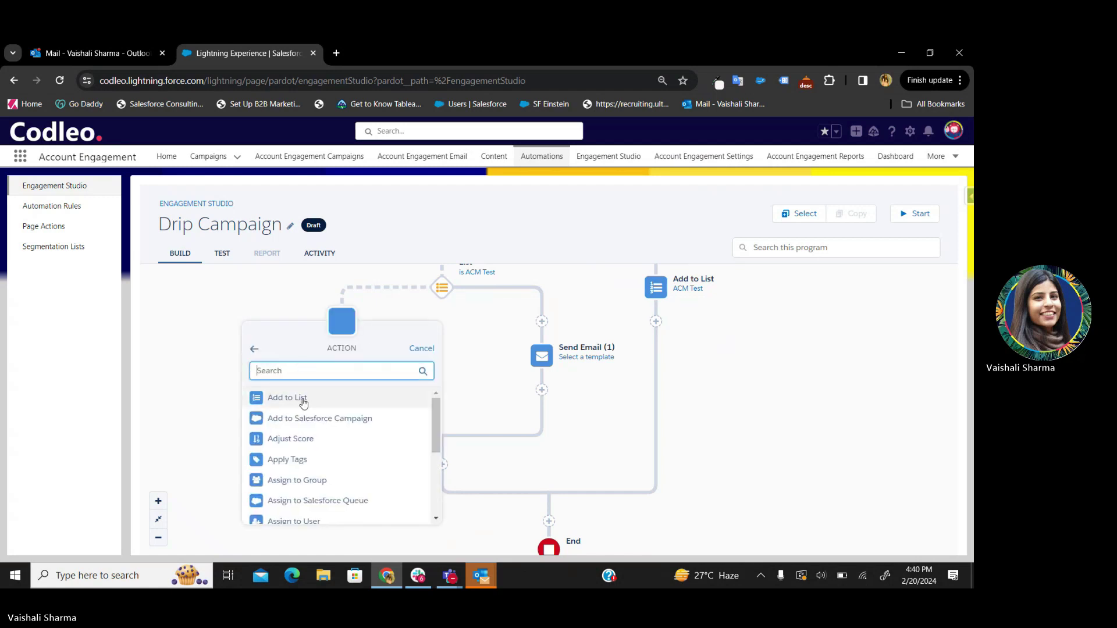
pyautogui.click(300, 390)
pyautogui.click(333, 487)
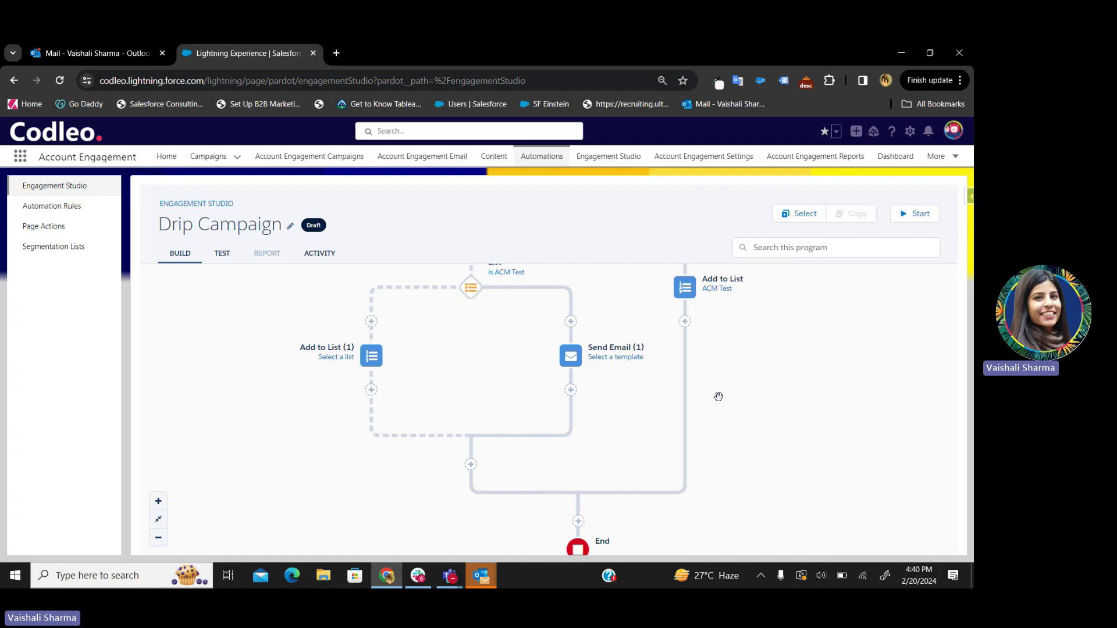
# Step: Add an immediate Assign to User action where the List rule's branches merge, leaving the user unselected, and save it
pyautogui.scroll(-2, 775, 419)
pyautogui.scroll(5, 776, 419)
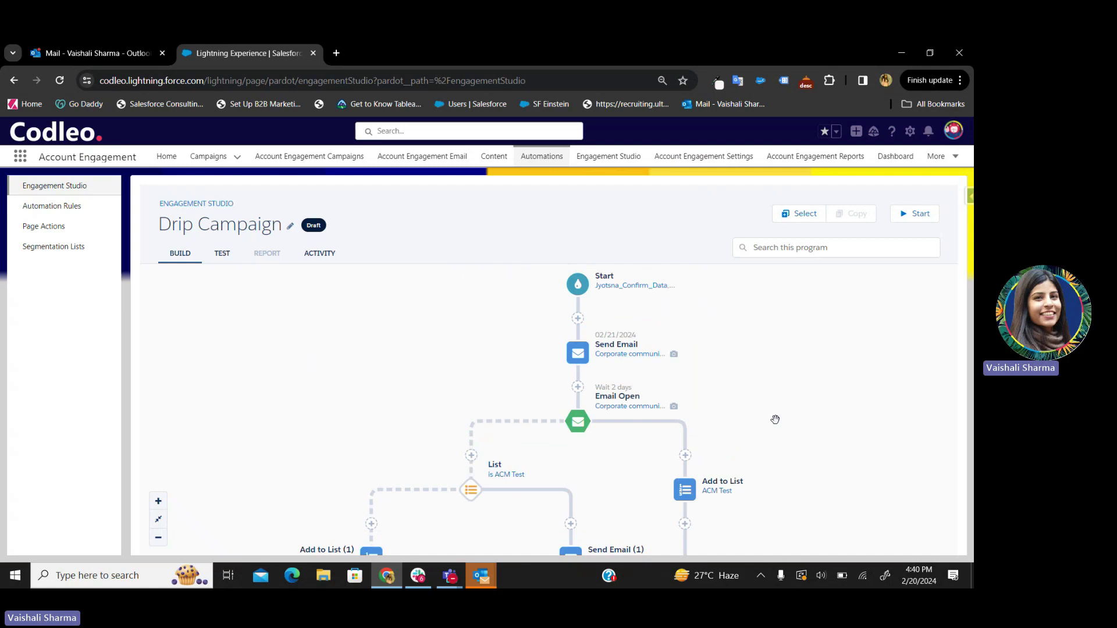
pyautogui.scroll(-3, 776, 419)
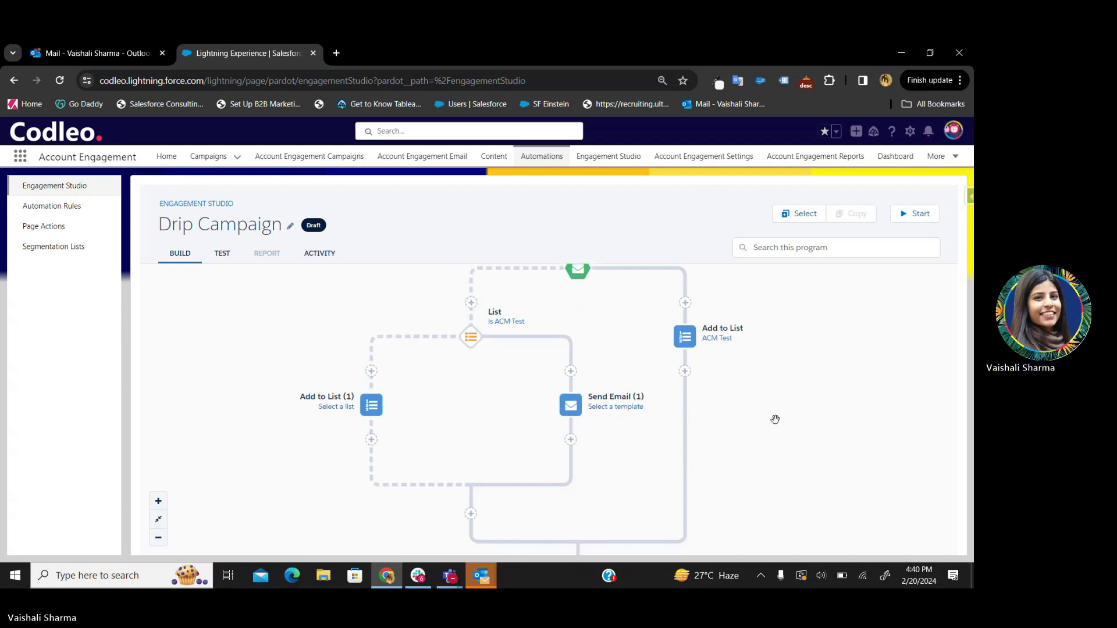
pyautogui.scroll(-1, 732, 408)
pyautogui.scroll(-1, 613, 334)
pyautogui.scroll(3, 561, 324)
pyautogui.scroll(-2, 593, 369)
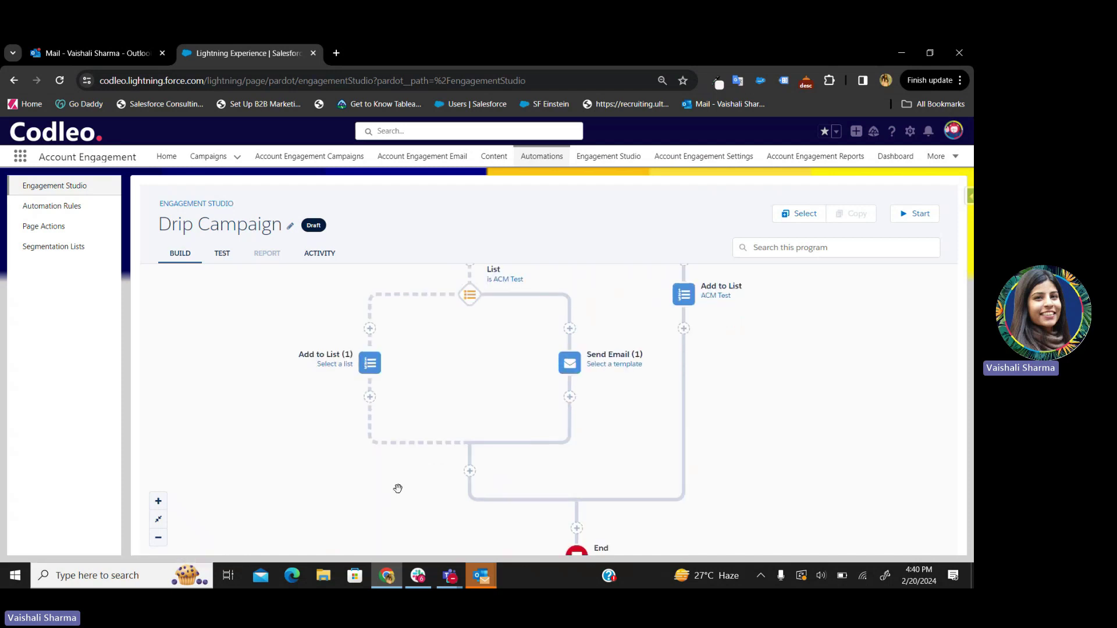
pyautogui.click(469, 471)
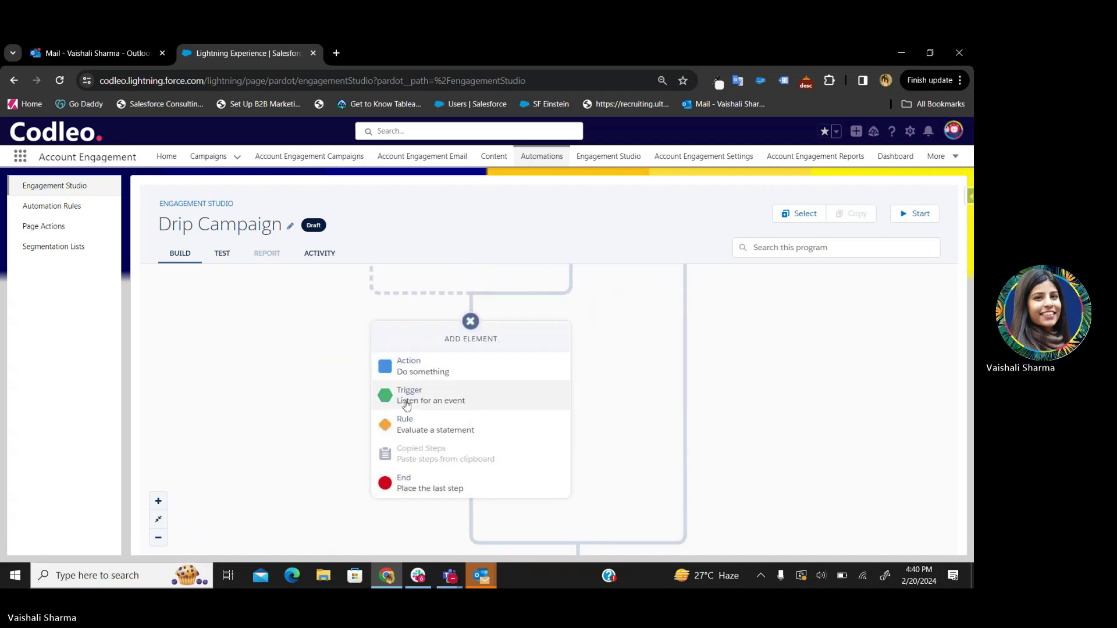
pyautogui.click(412, 367)
pyautogui.write('ass')
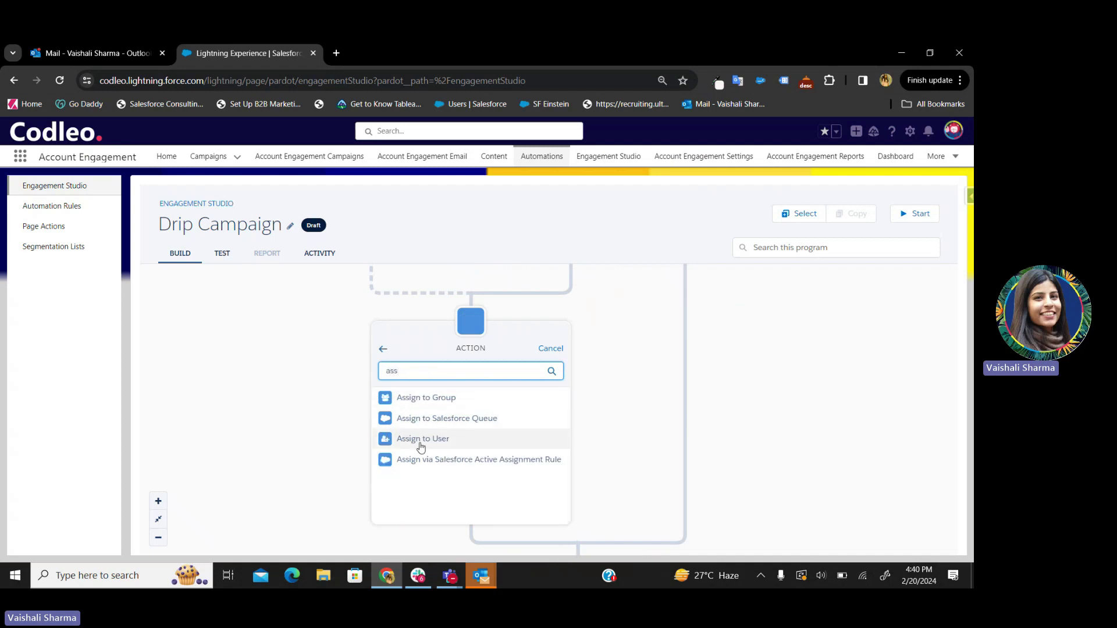
pyautogui.click(421, 445)
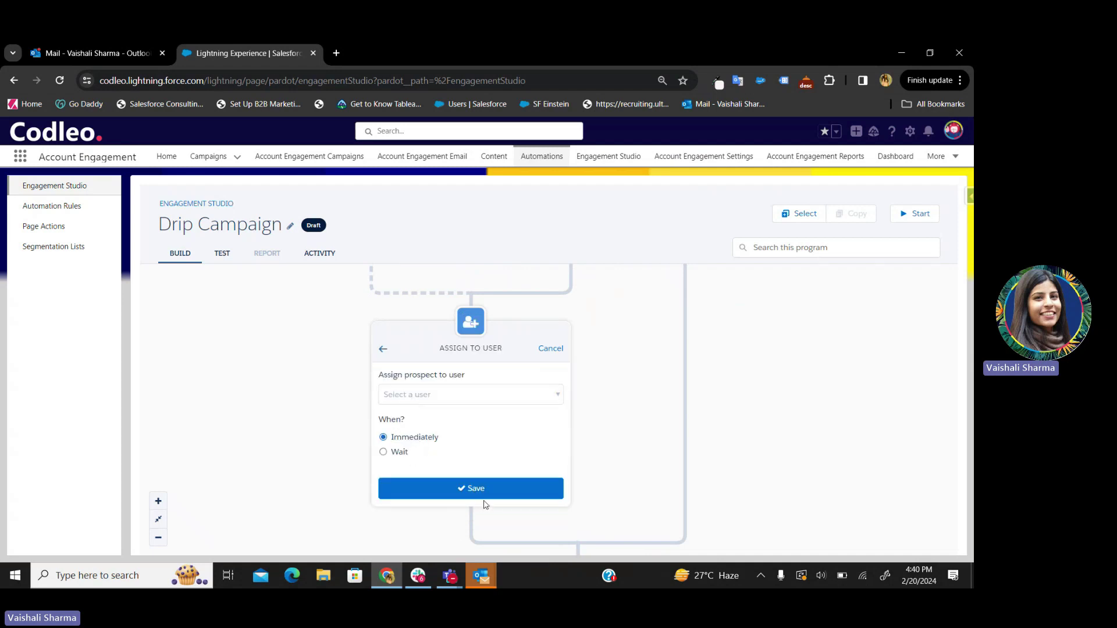
pyautogui.click(472, 488)
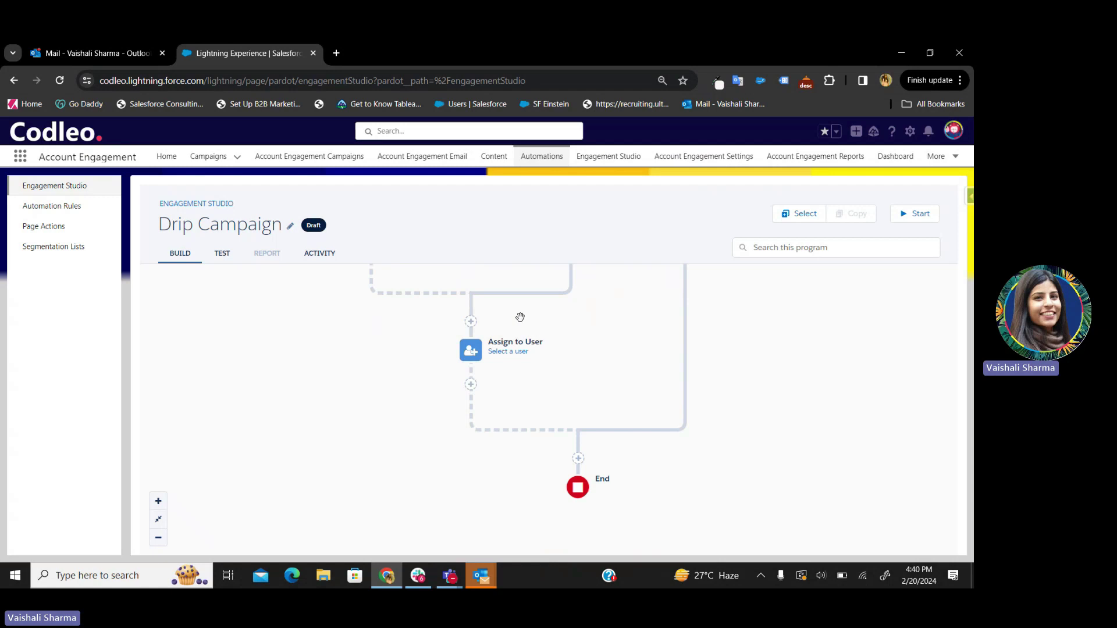
# Step: Add an immediate Add to Salesforce Campaign action after Assign to User, leaving campaign and status unselected, and save it
pyautogui.scroll(2, 518, 316)
pyautogui.scroll(-2, 514, 407)
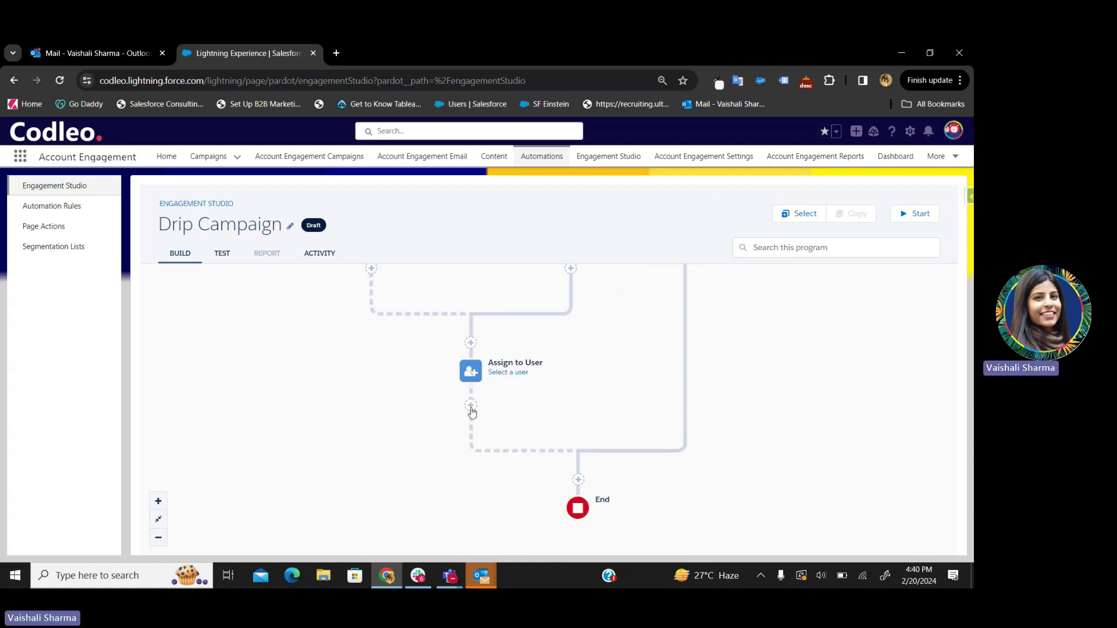
pyautogui.click(472, 406)
pyautogui.click(426, 364)
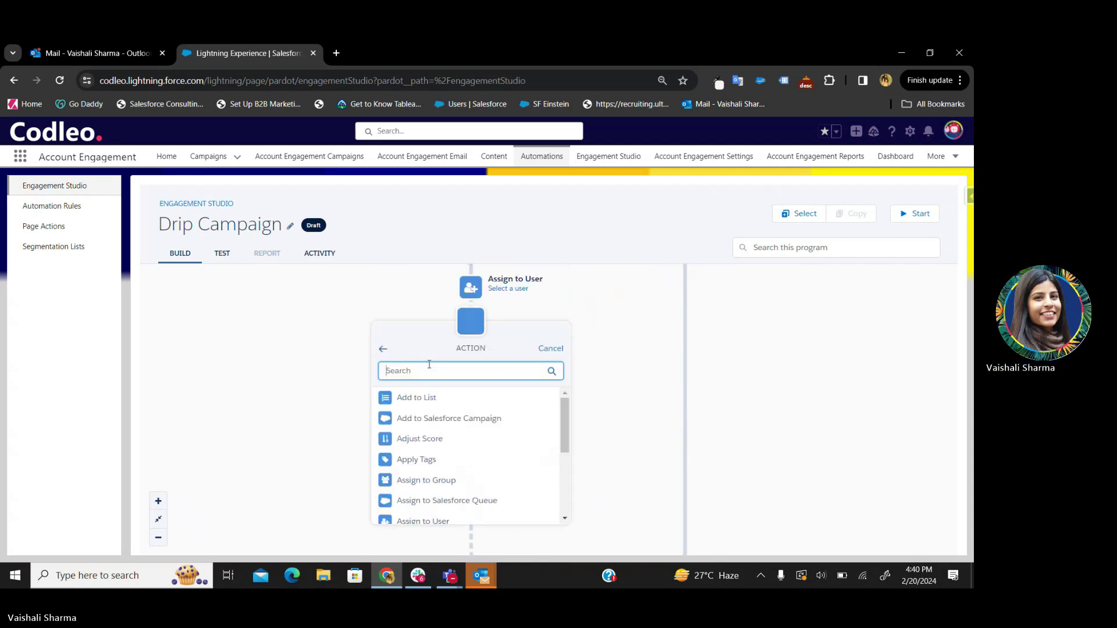
pyautogui.write('crm')
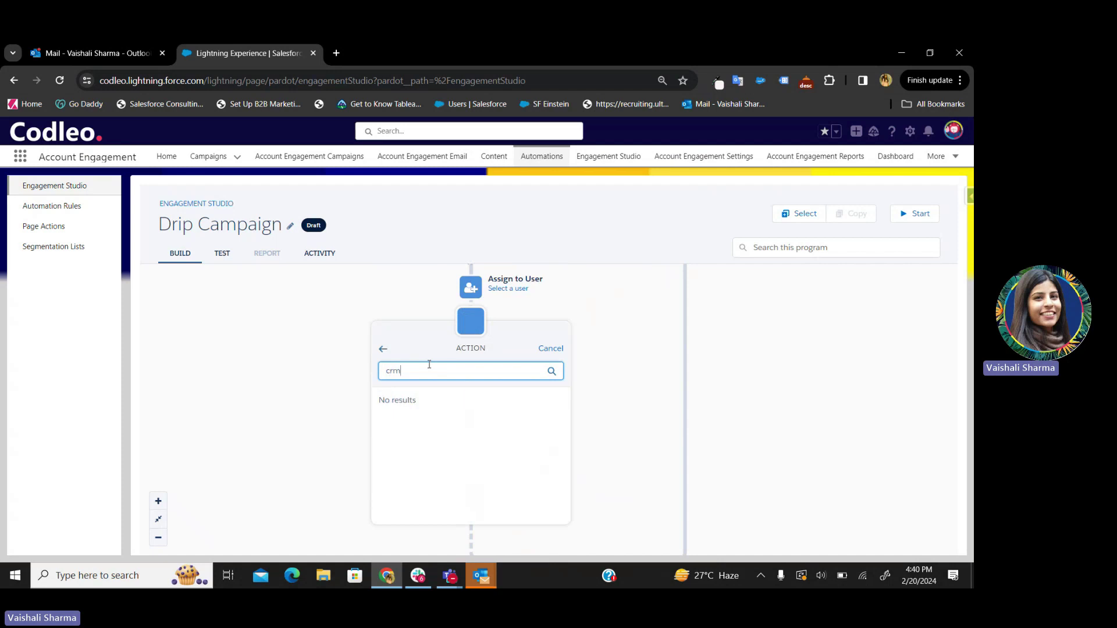
pyautogui.press('BackSpace')
pyautogui.press('BackSpace')
pyautogui.press('BackSpace')
pyautogui.write('ca')
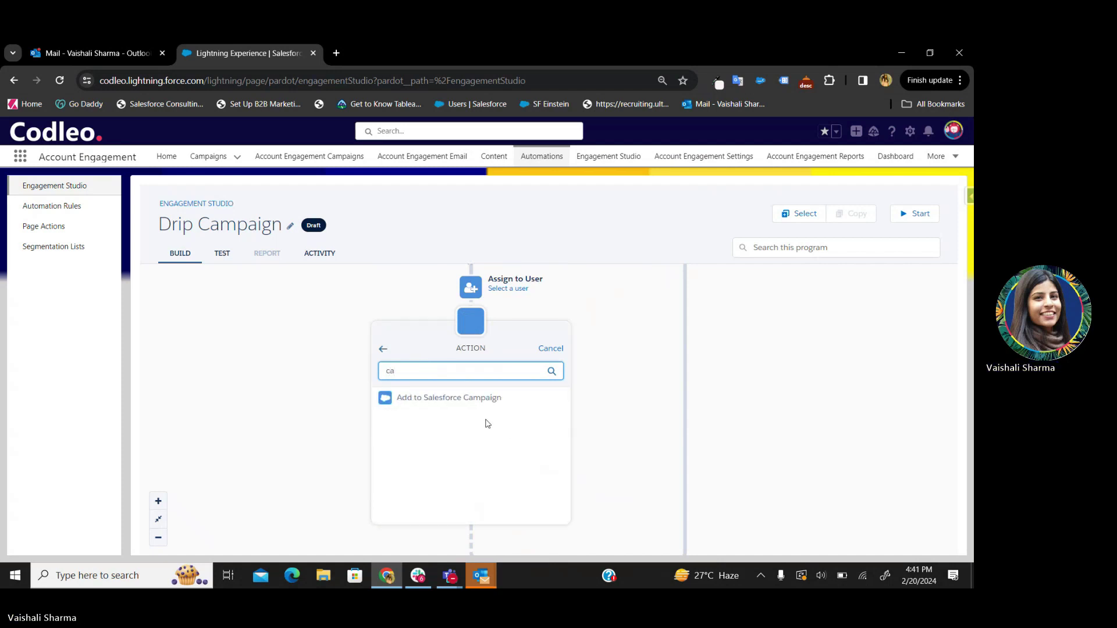
pyautogui.click(441, 395)
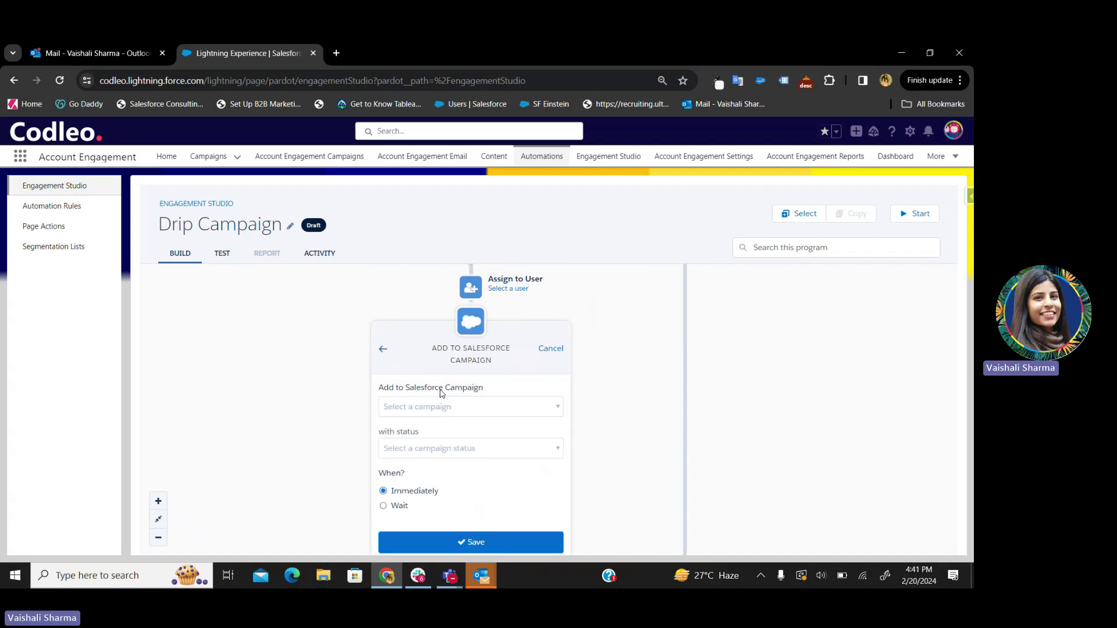
pyautogui.click(472, 543)
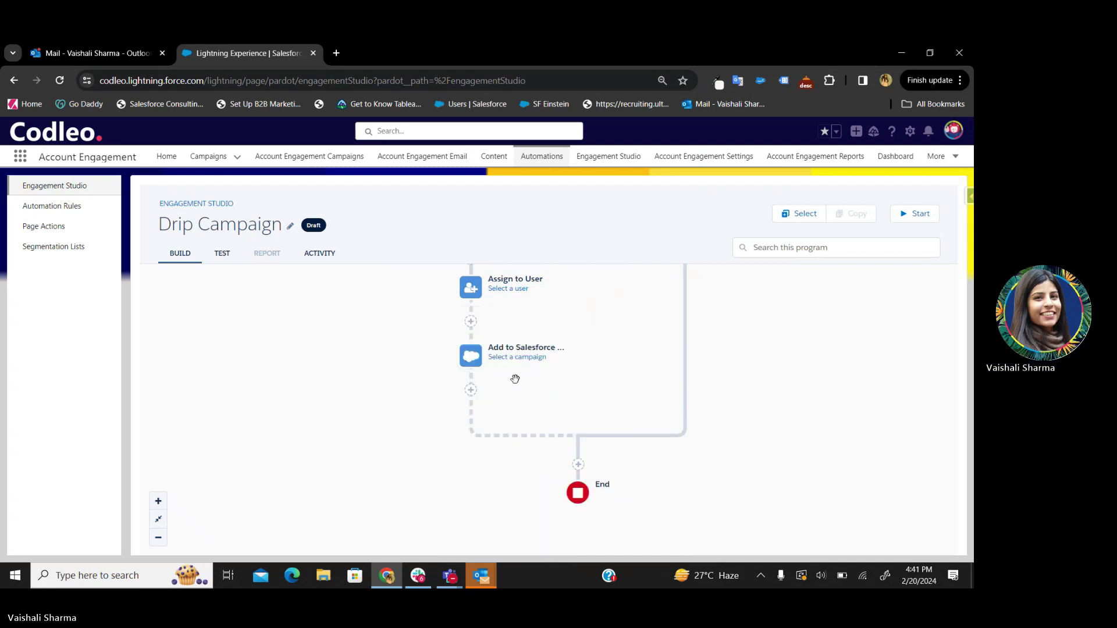
# Step: Browse the rule types available after the Add to Salesforce Campaign action, cancel, and review the whole program flow
pyautogui.click(472, 391)
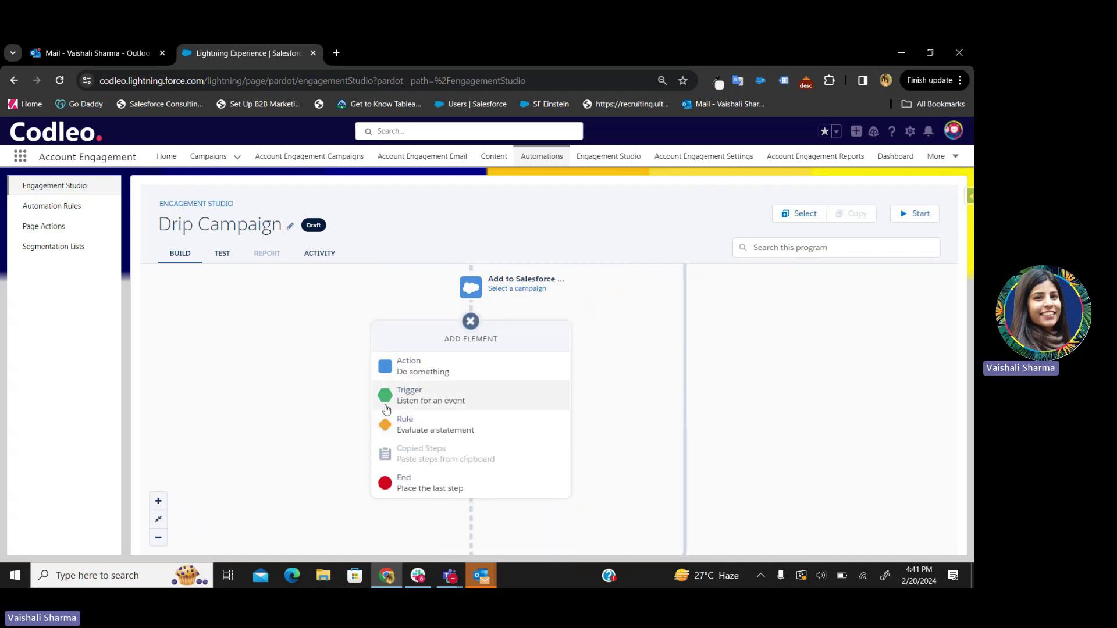
pyautogui.click(410, 430)
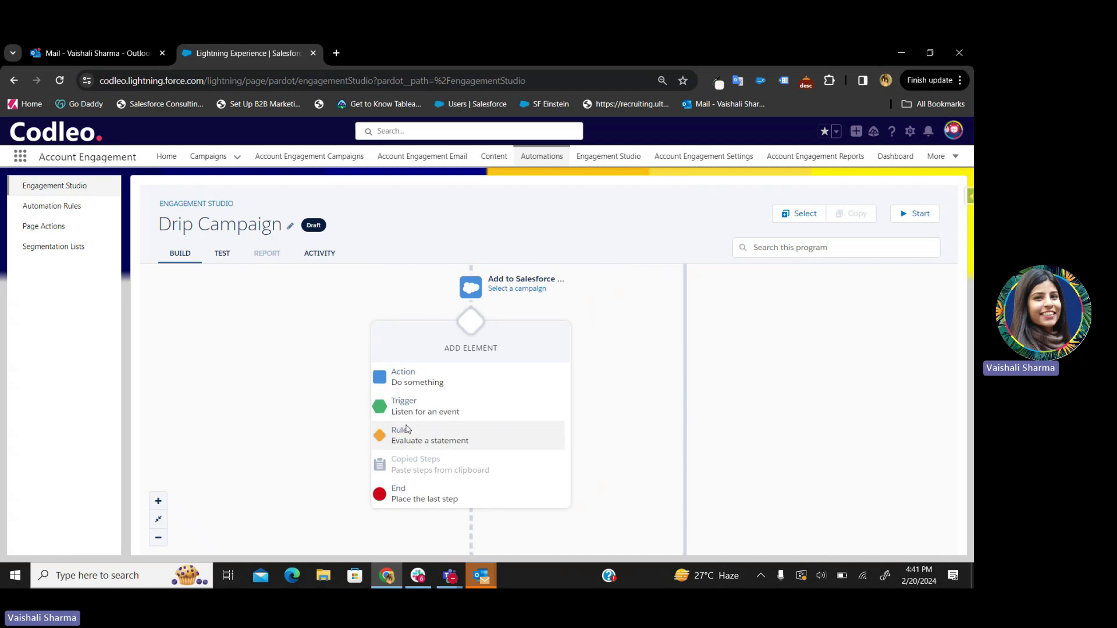
pyautogui.scroll(-3, 442, 465)
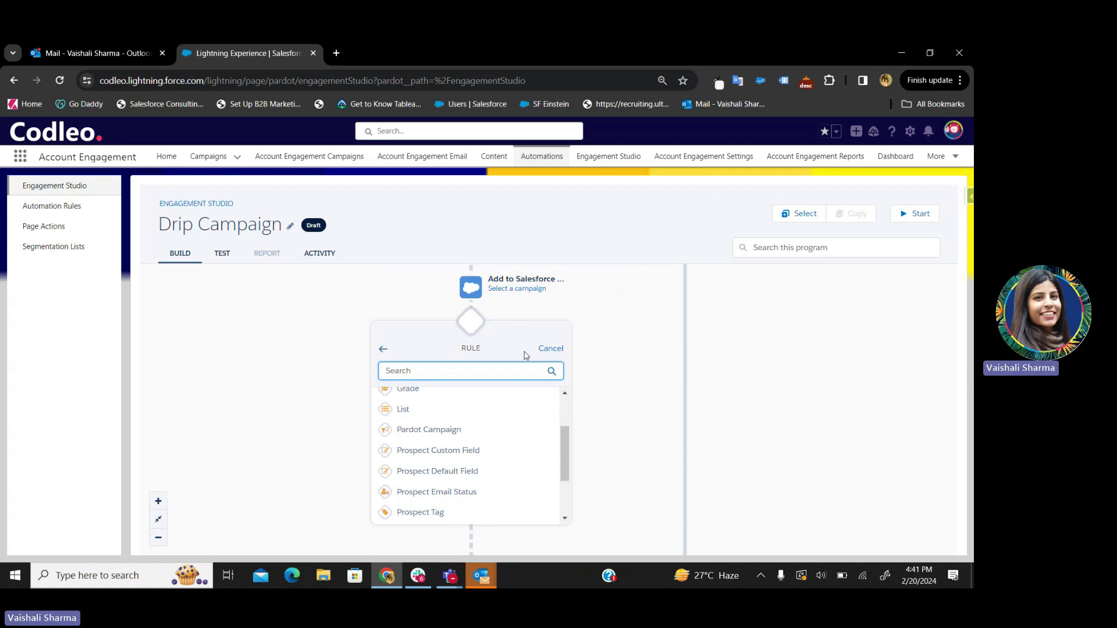
pyautogui.click(550, 348)
pyautogui.scroll(3, 547, 355)
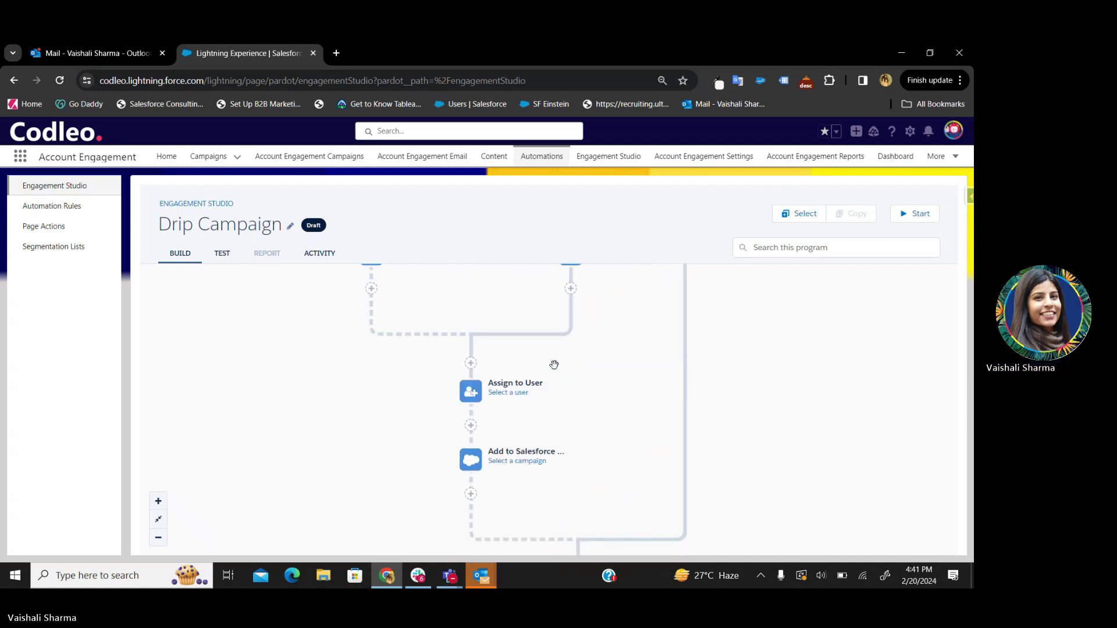
pyautogui.scroll(6, 554, 365)
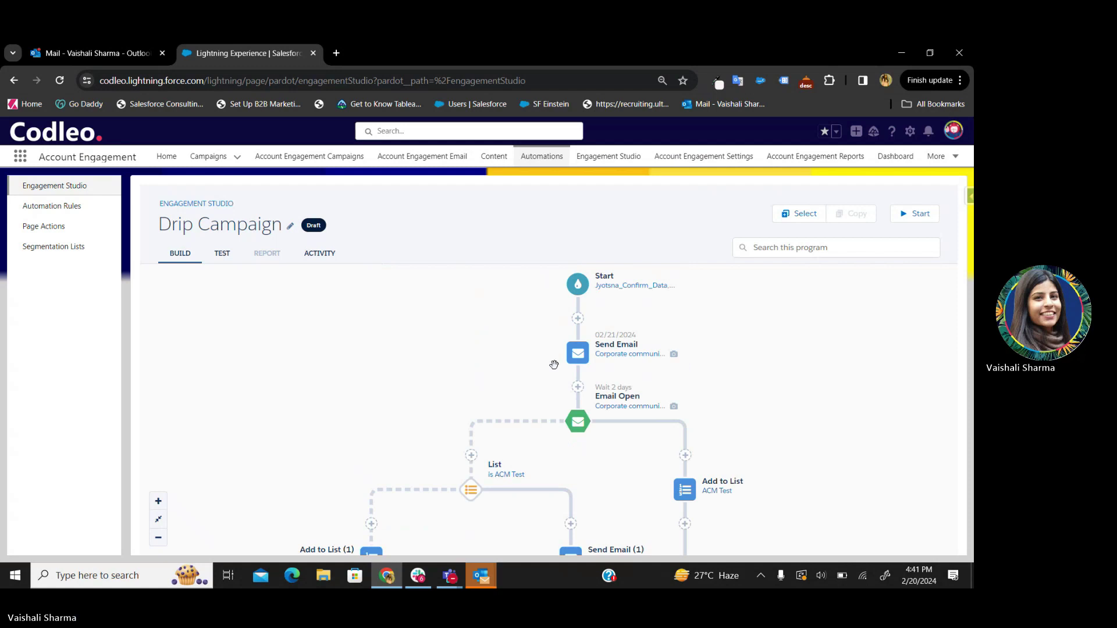
pyautogui.scroll(-8, 354, 328)
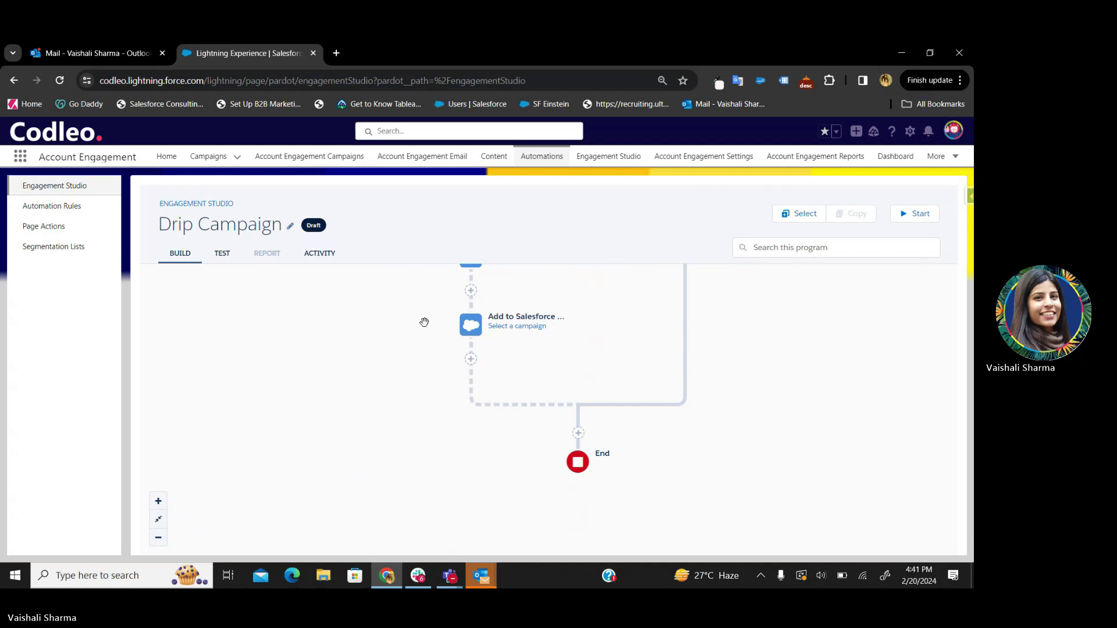
pyautogui.scroll(2, 328, 362)
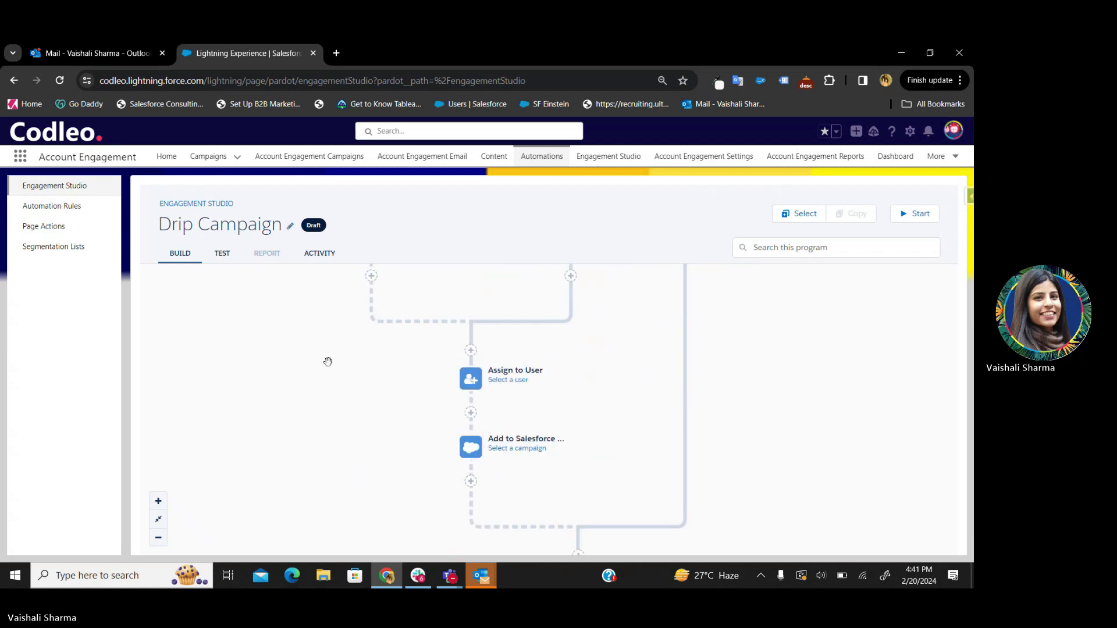
pyautogui.scroll(1, 327, 362)
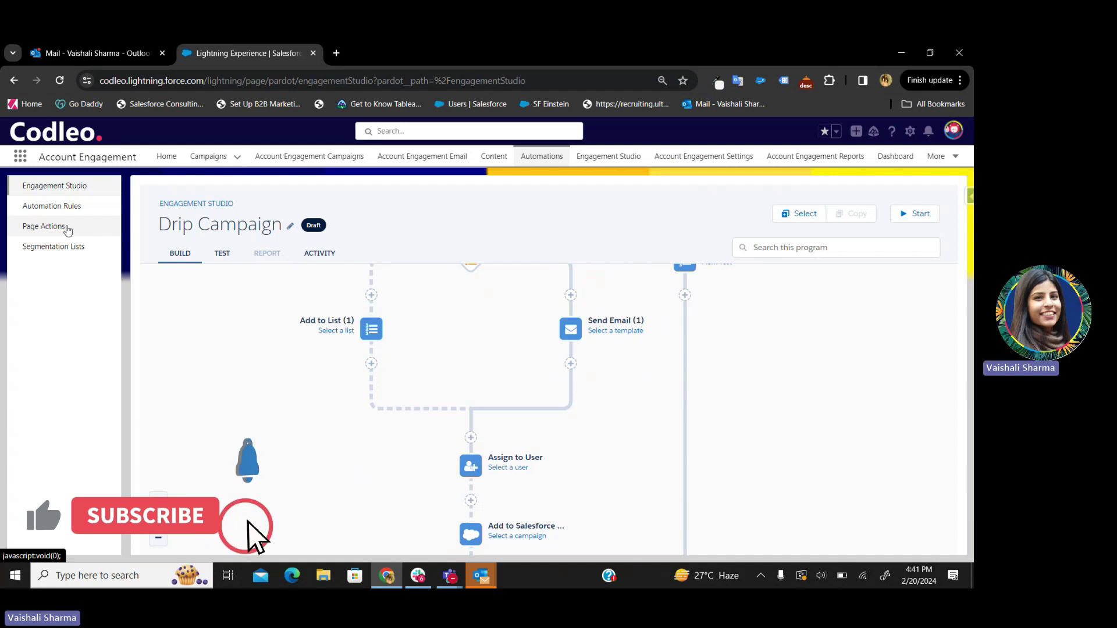
# Step: Open the Page Actions list and look through the existing page actions
pyautogui.click(49, 234)
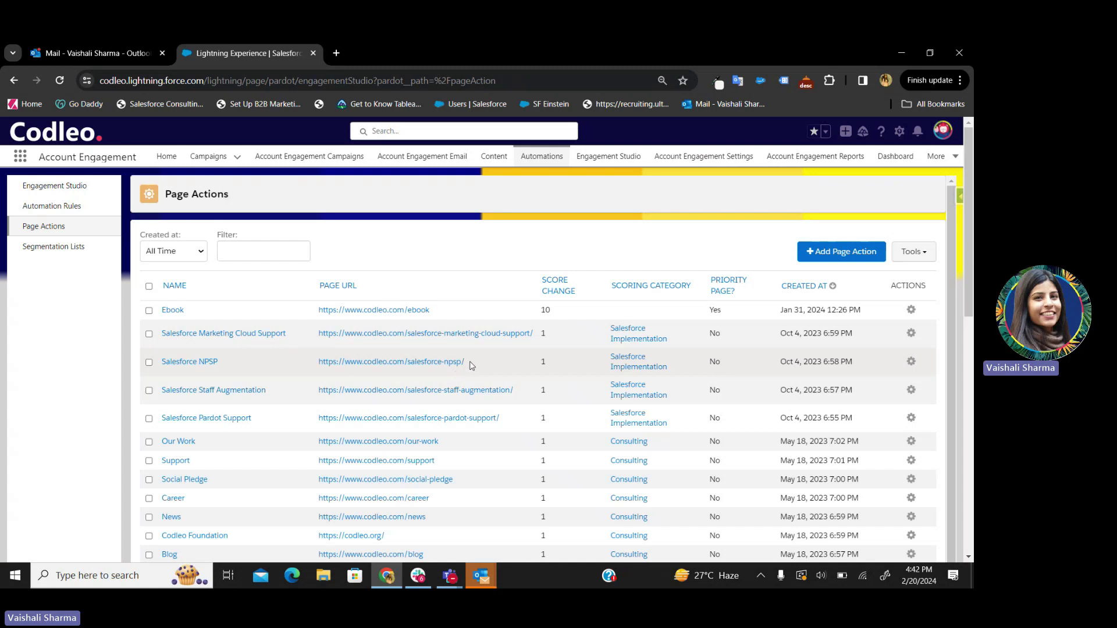
pyautogui.scroll(-2, 557, 345)
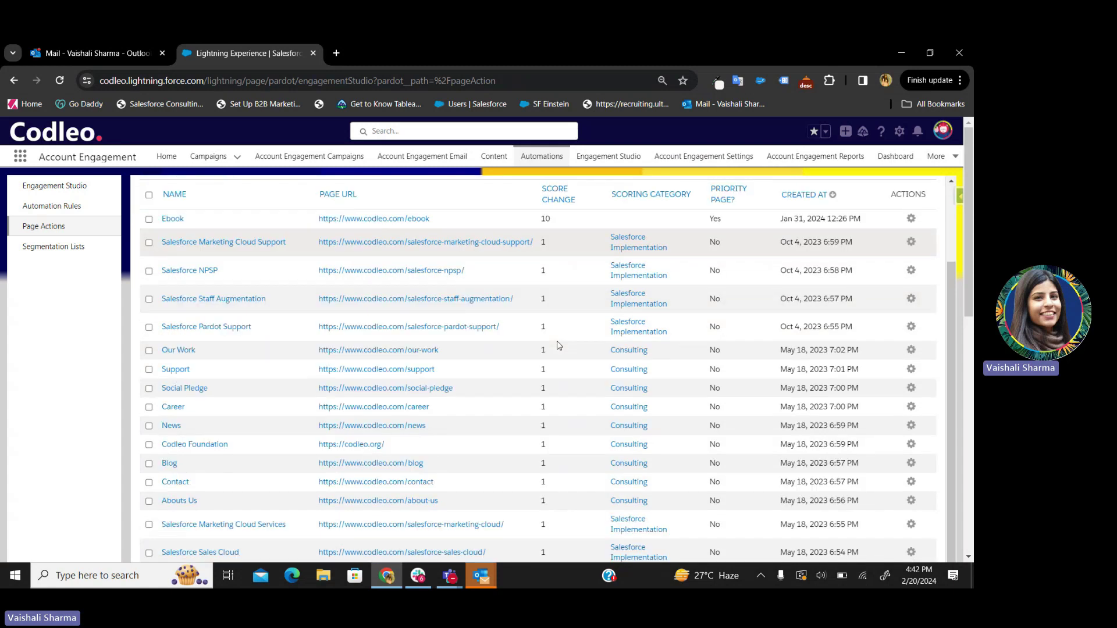
pyautogui.scroll(2, 557, 346)
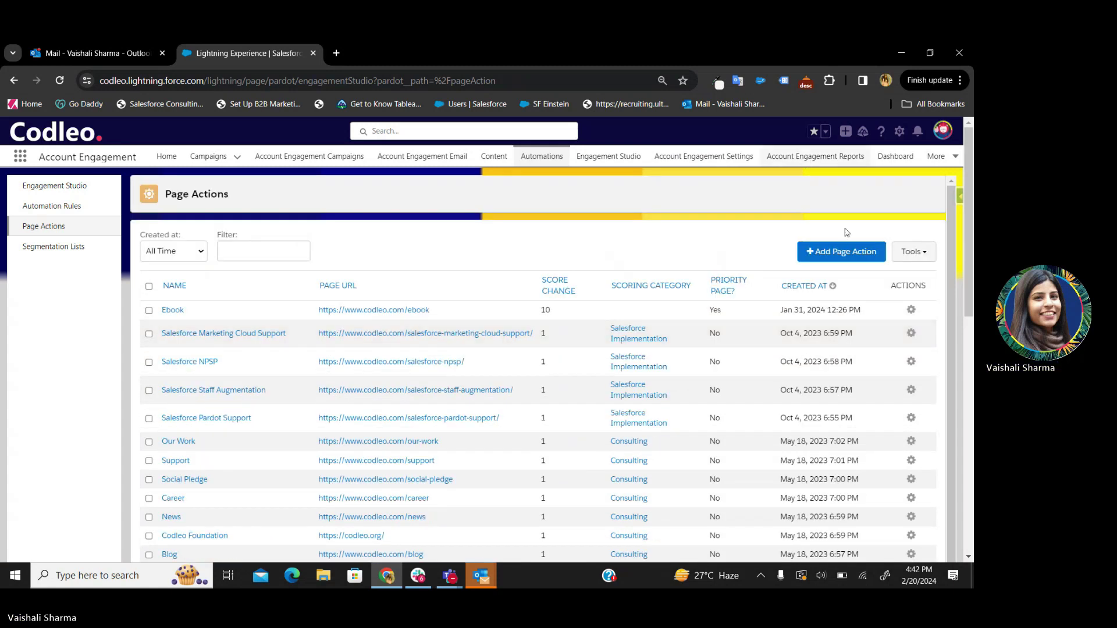
pyautogui.click(844, 252)
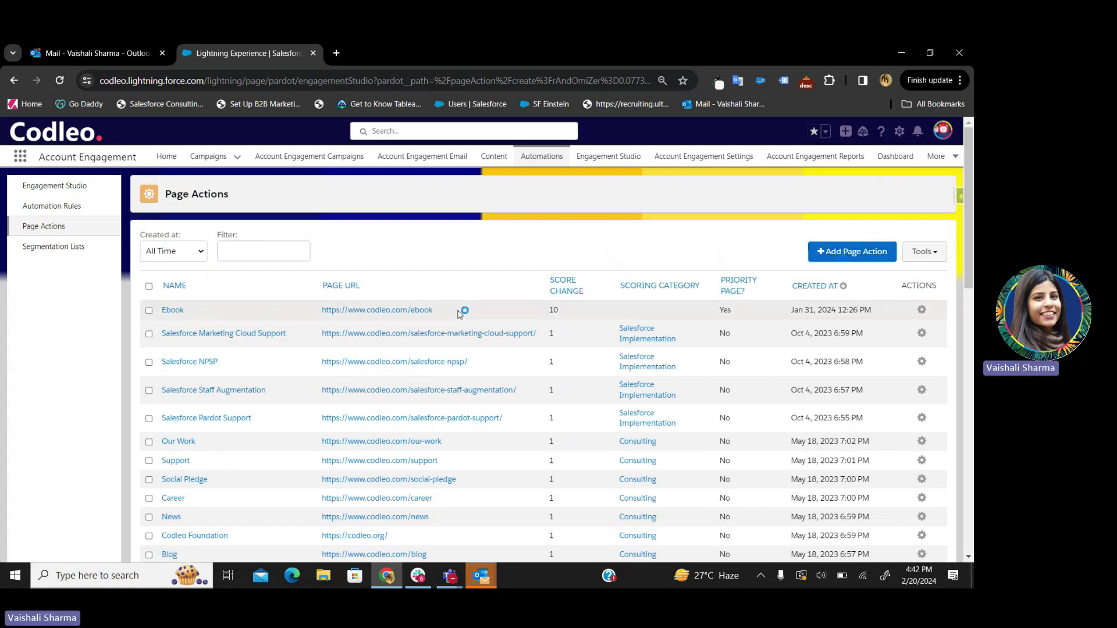
pyautogui.click(335, 285)
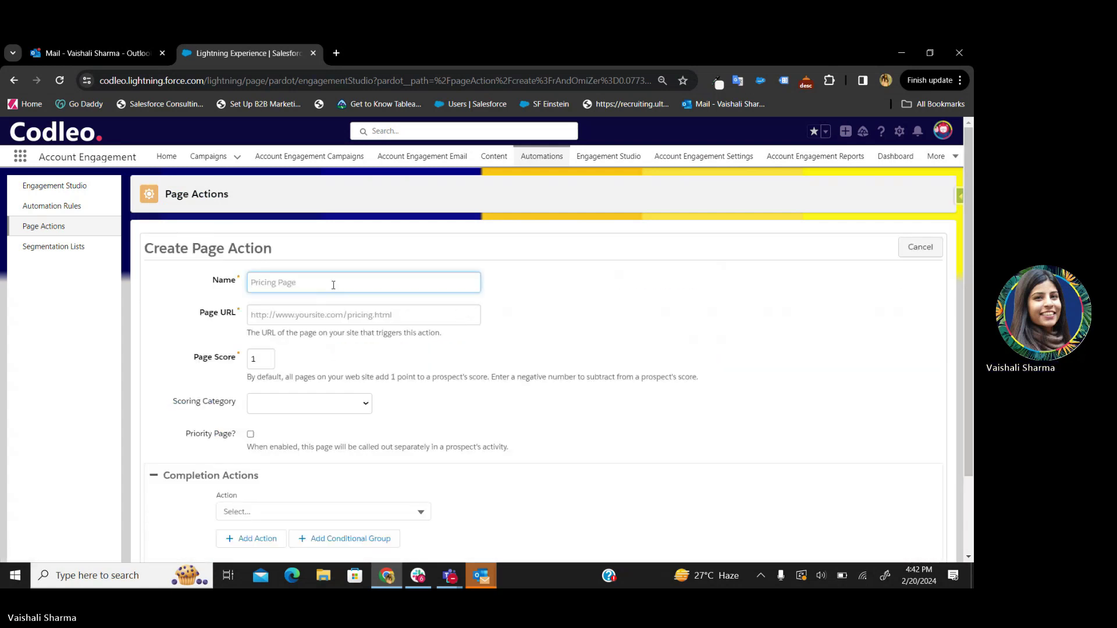
pyautogui.write('S')
pyautogui.press('BackSpace')
pyautogui.write('Salesforce Partner')
pyautogui.press('BackSpace')
pyautogui.press('BackSpace')
pyautogui.press('BackSpace')
pyautogui.write('tner')
pyautogui.click(335, 318)
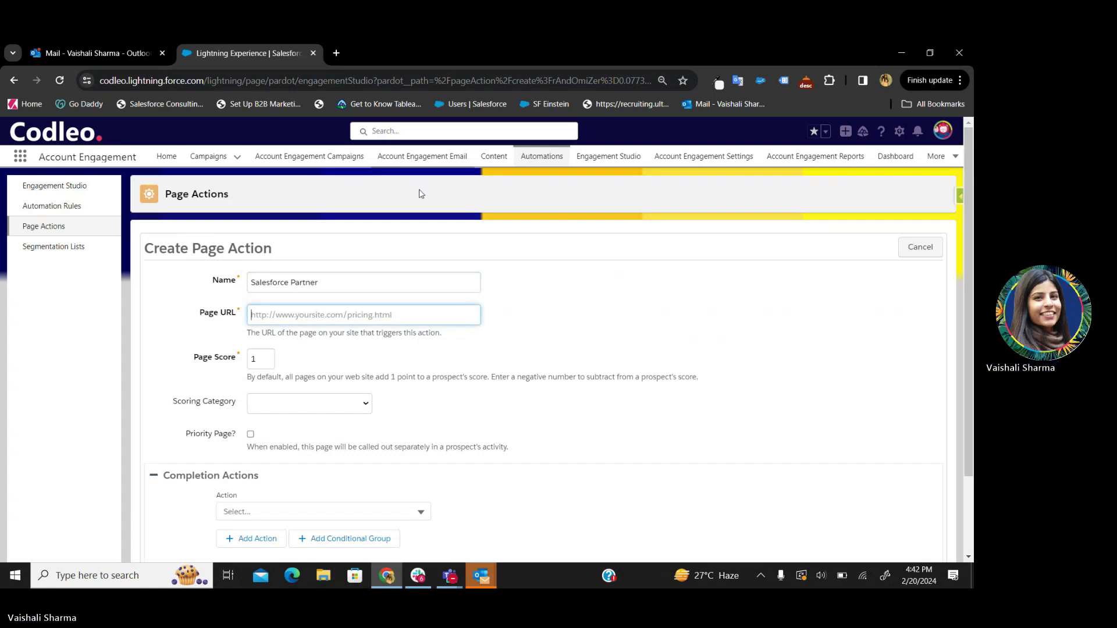
pyautogui.write('www.codleo.com')
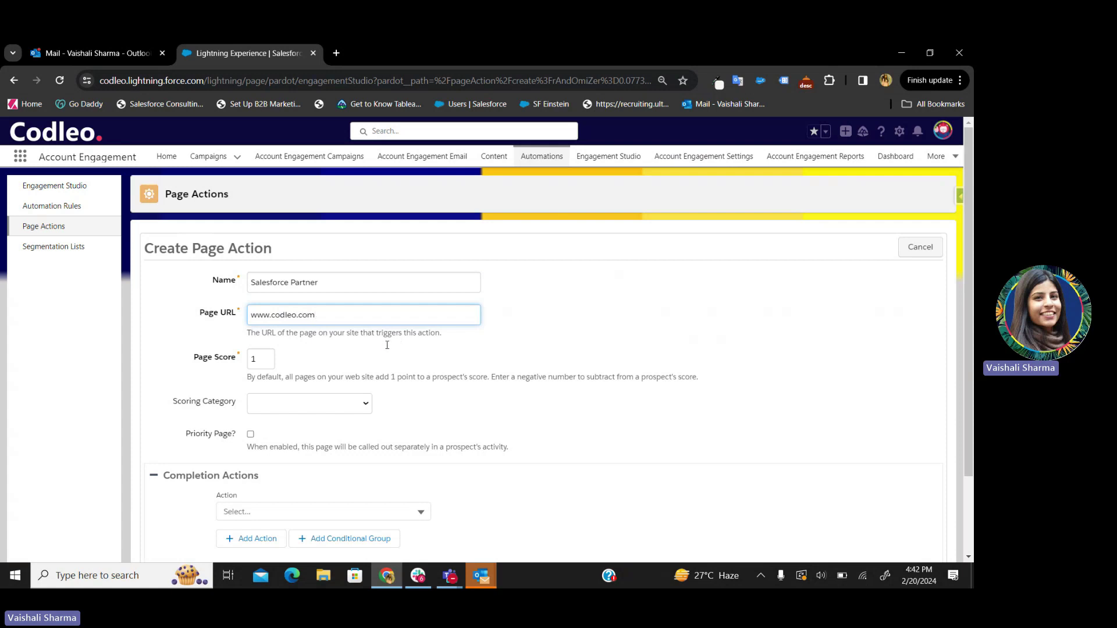
# Step: Check the scoring category choices without selecting one and mark the new page action as a priority page
pyautogui.scroll(-1, 387, 345)
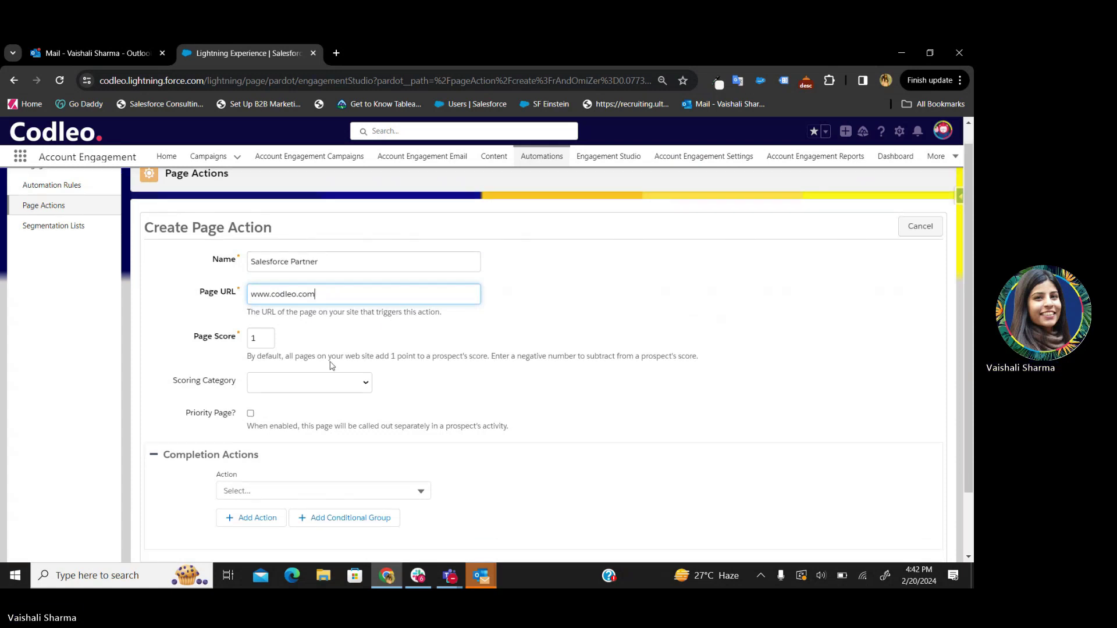
pyautogui.click(317, 391)
pyautogui.click(465, 401)
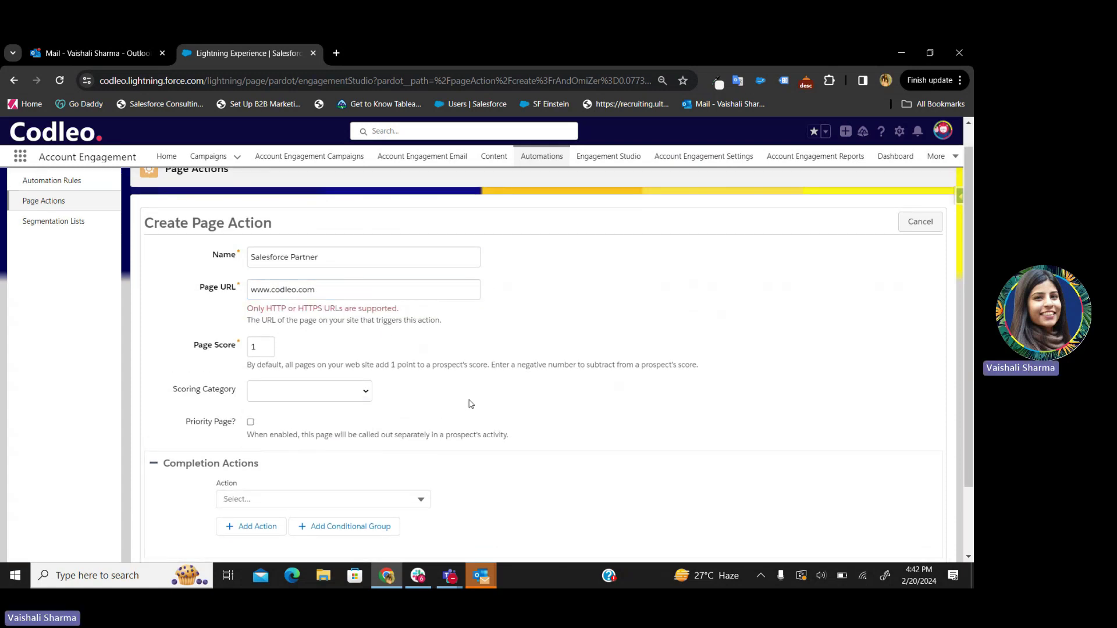
pyautogui.scroll(-3, 466, 401)
pyautogui.click(250, 339)
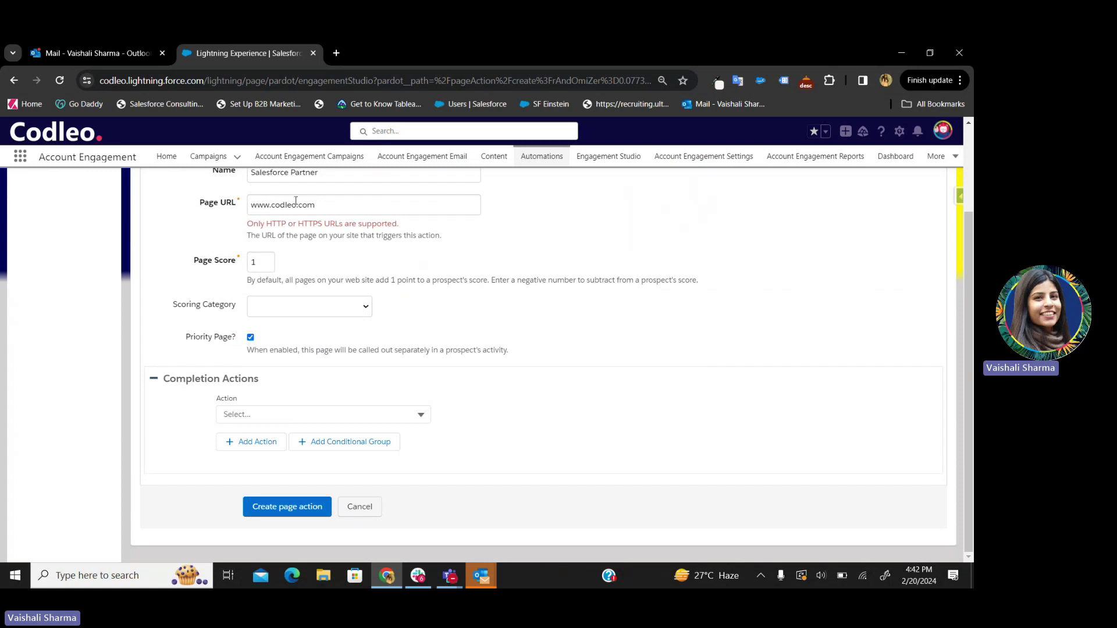
pyautogui.click(336, 53)
pyautogui.write('codleo')
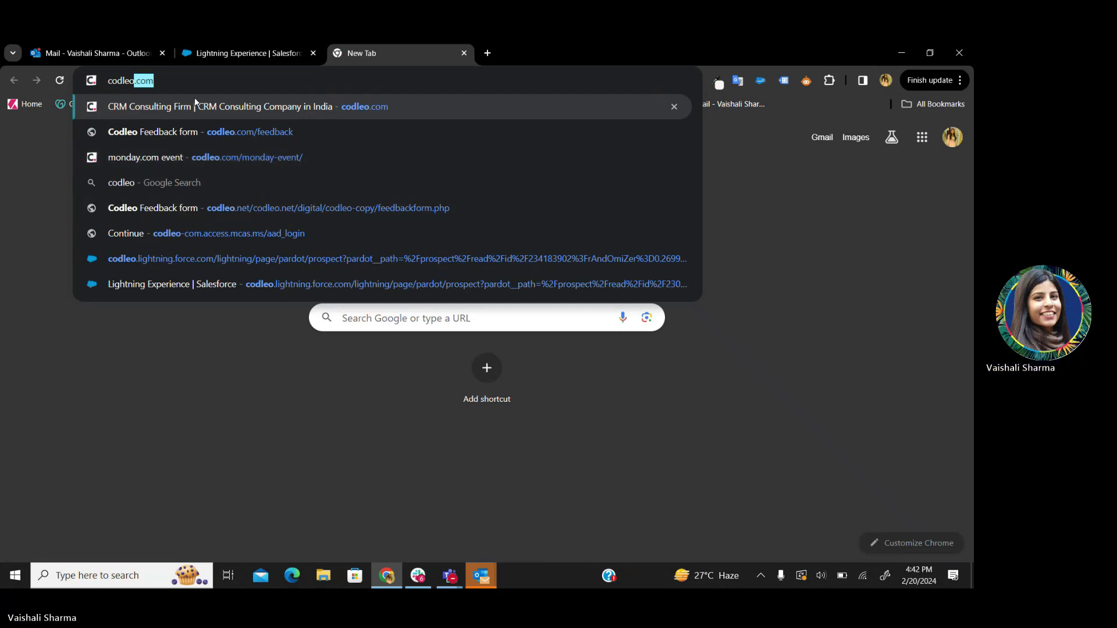
pyautogui.hotkey('ctrl', 'a')
pyautogui.hotkey('ctrl', 'c')
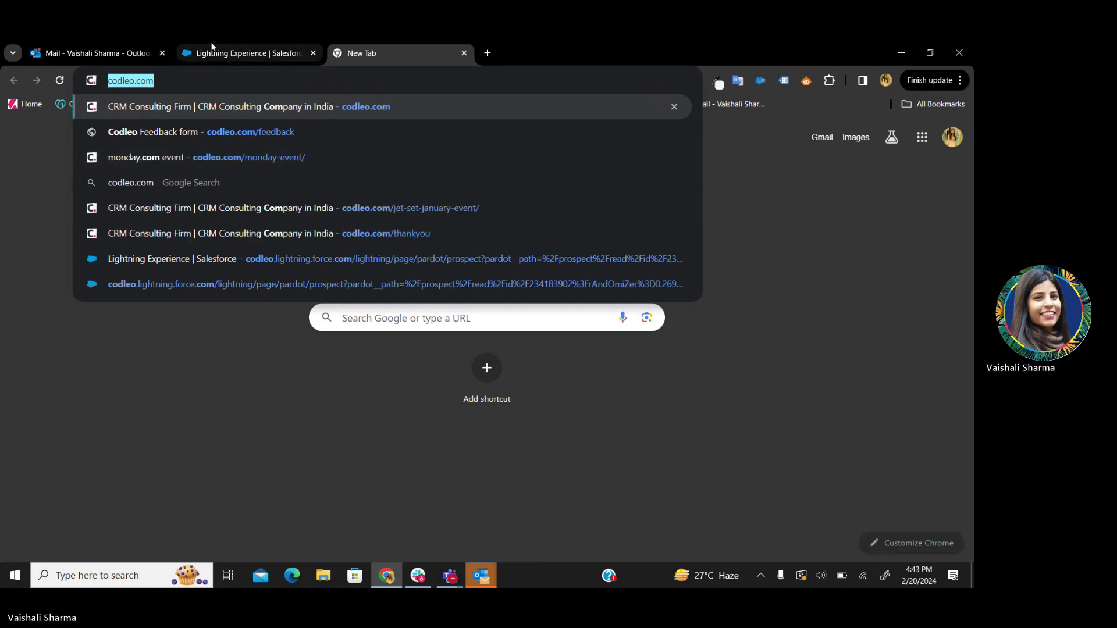
pyautogui.click(221, 56)
pyautogui.hotkey('ctrl', 'a')
pyautogui.hotkey('ctrl', 'v')
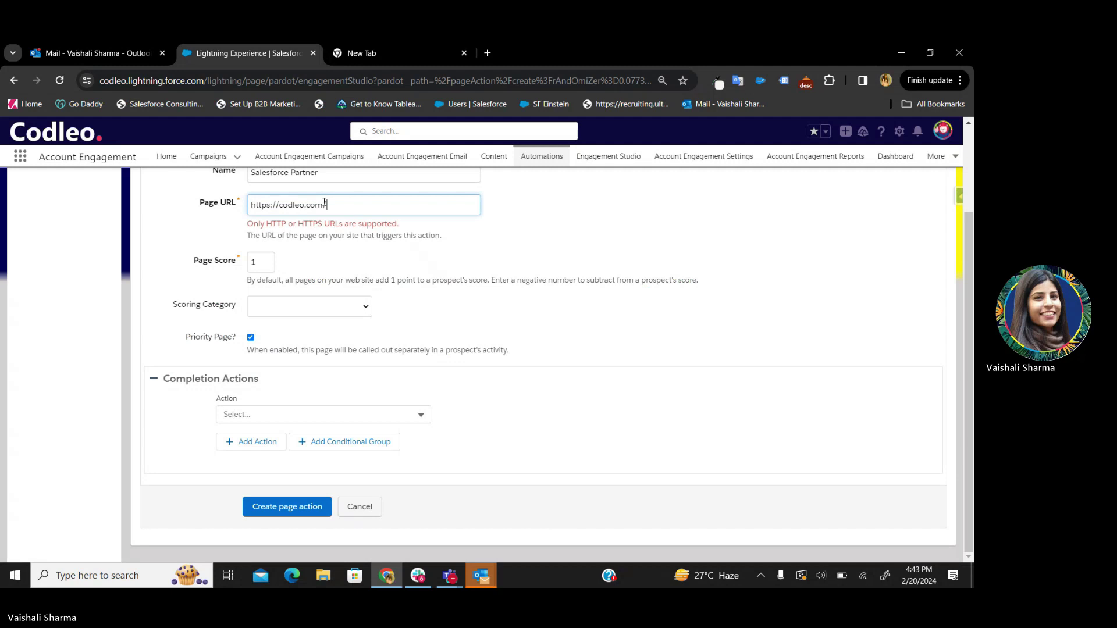
# Step: Browse the completion action types without choosing one, and cancel creation of the Salesforce Partner page action
pyautogui.click(349, 416)
pyautogui.scroll(-3, 308, 500)
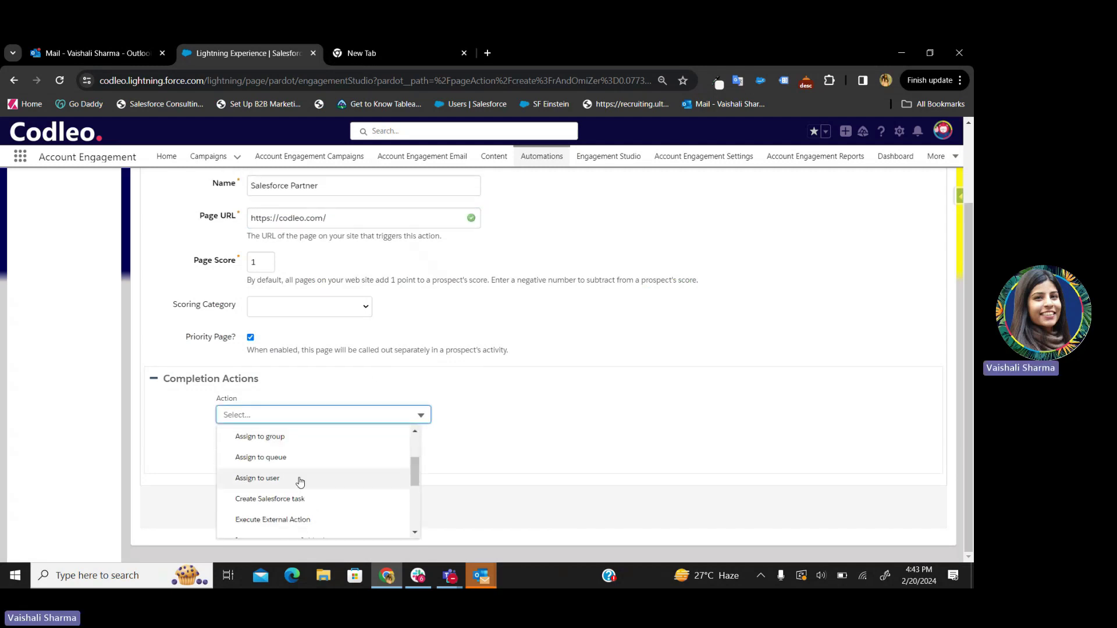
pyautogui.scroll(-1, 300, 483)
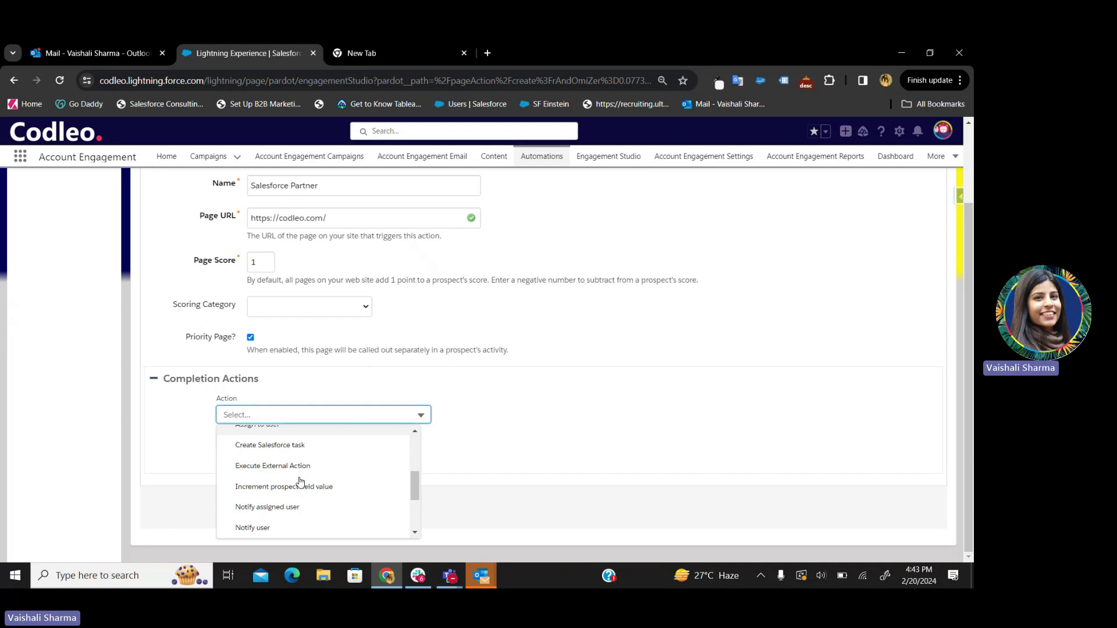
pyautogui.scroll(-1, 299, 486)
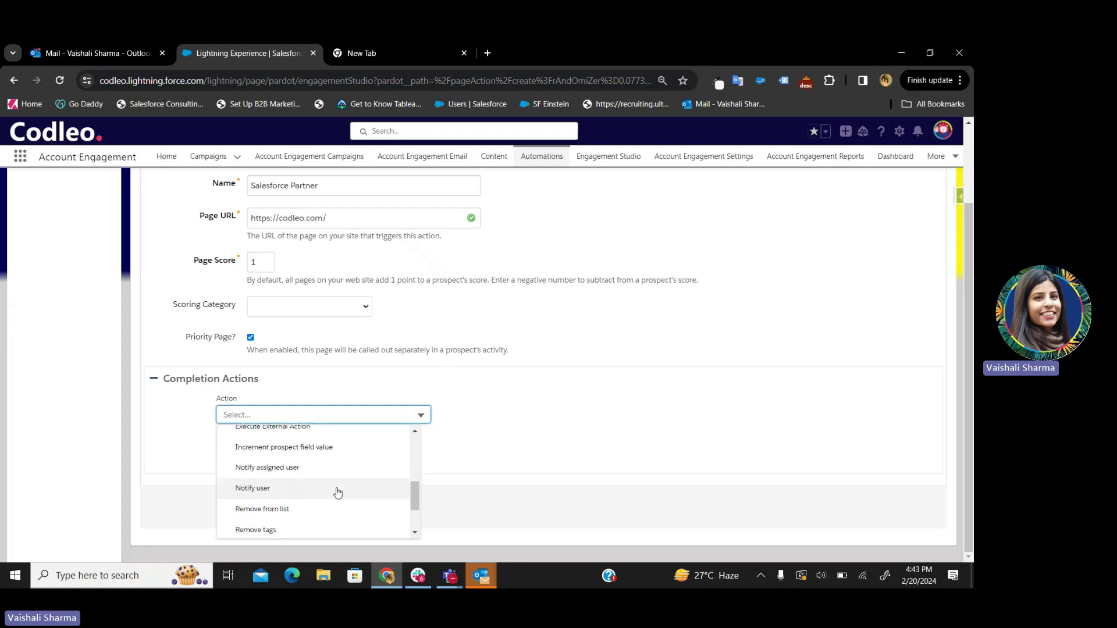
pyautogui.scroll(-2, 336, 491)
pyautogui.click(501, 452)
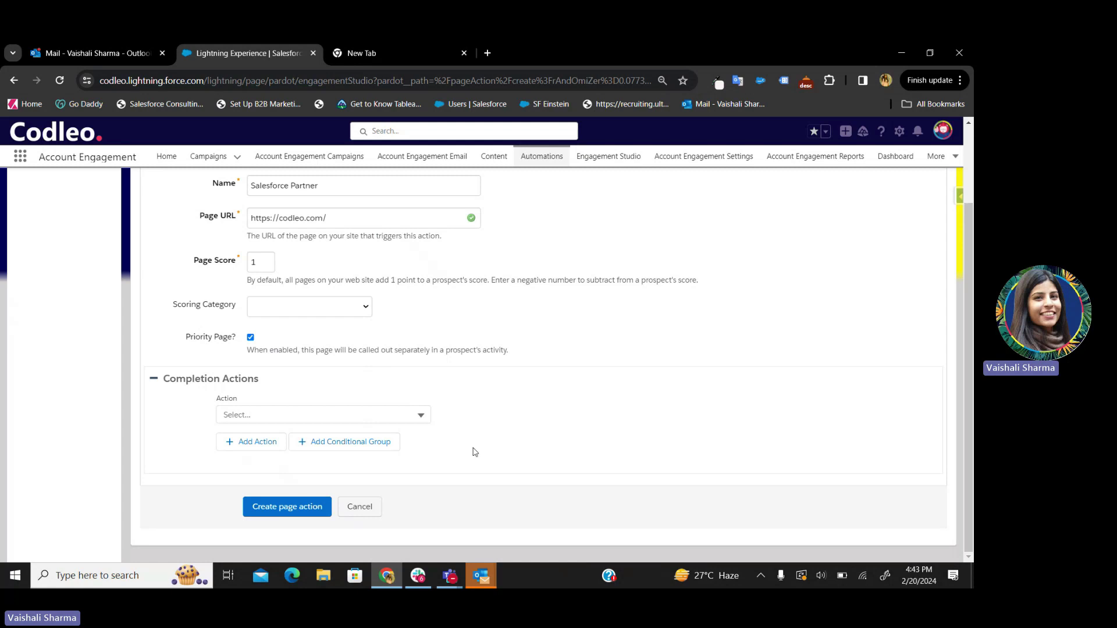
pyautogui.scroll(2, 406, 373)
pyautogui.scroll(-2, 406, 373)
pyautogui.click(361, 507)
# Step: Look through the existing page actions and open the Salesforce Consulting Services page action
pyautogui.click(544, 168)
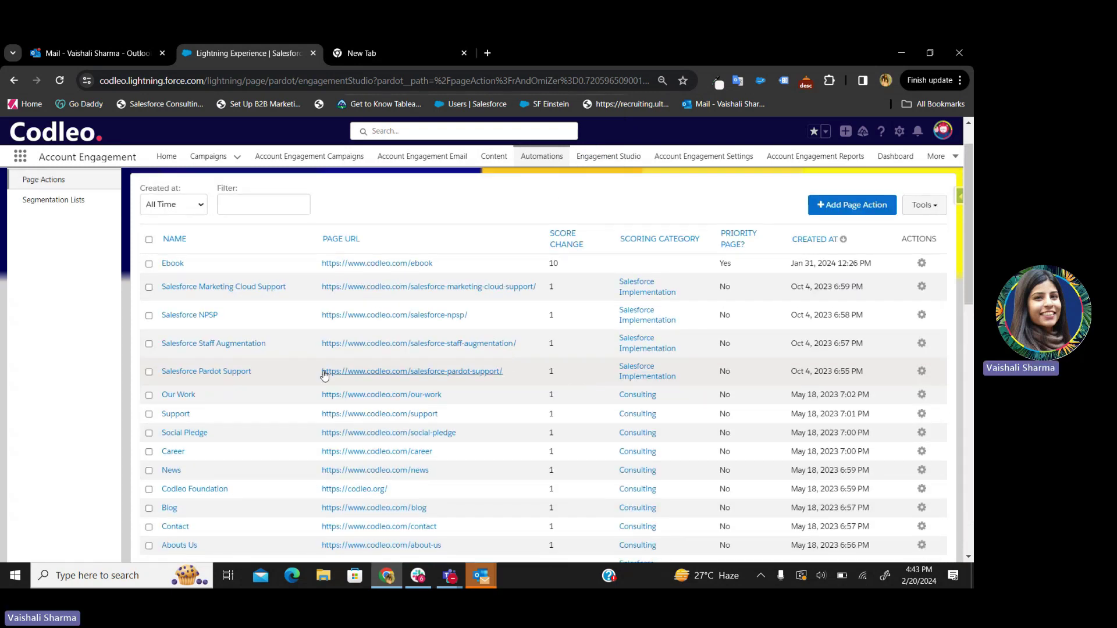
pyautogui.click(247, 252)
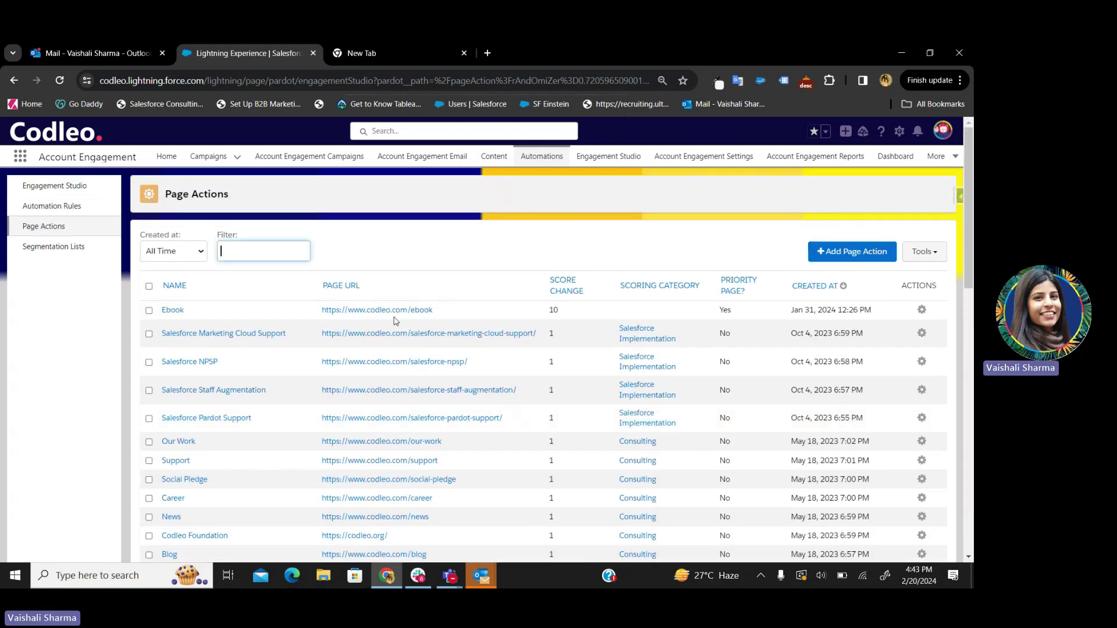
pyautogui.scroll(-5, 392, 320)
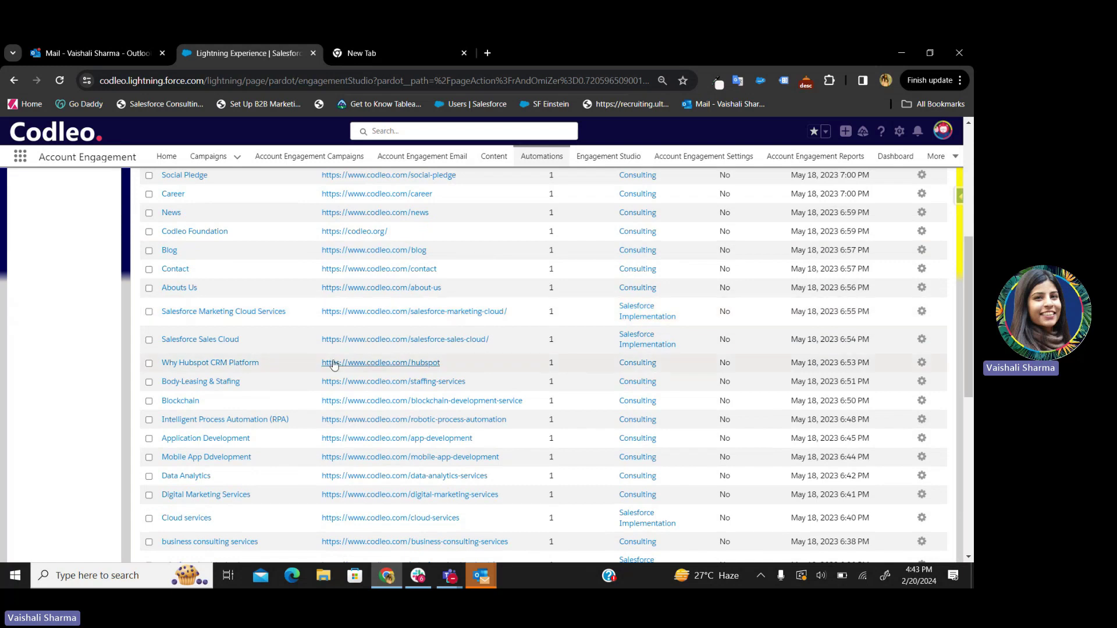
pyautogui.scroll(-3, 318, 357)
pyautogui.scroll(8, 312, 367)
pyautogui.scroll(-10, 311, 370)
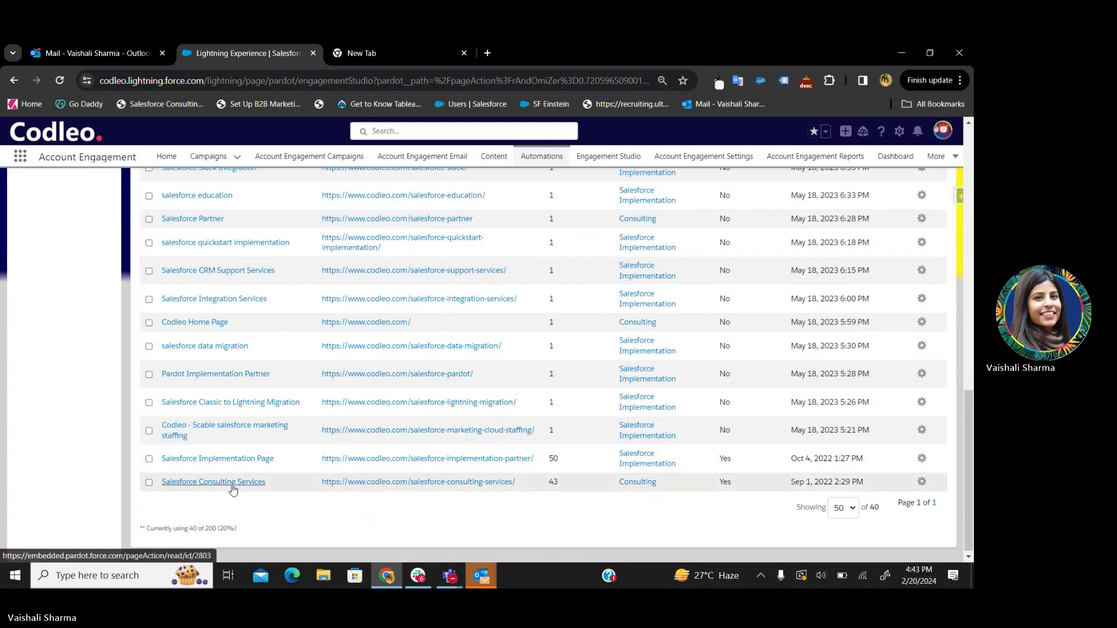
pyautogui.click(234, 487)
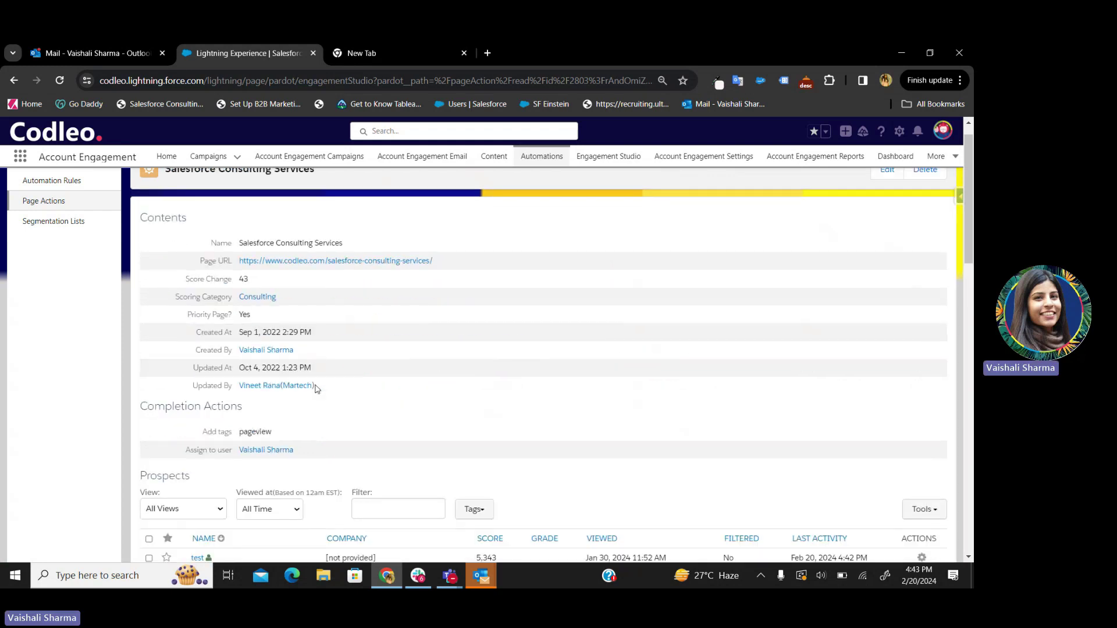
# Step: Examine the Salesforce Consulting Services page action's details, completion actions and the list of prospects who viewed the page
pyautogui.scroll(-3, 317, 389)
pyautogui.scroll(-1, 317, 389)
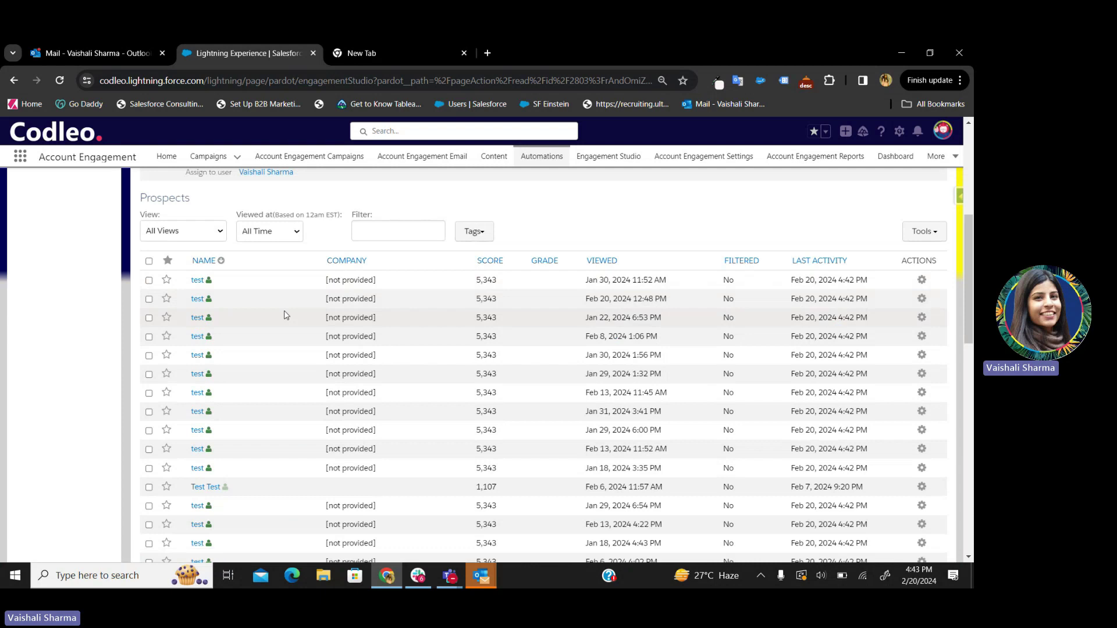
pyautogui.scroll(-1, 611, 288)
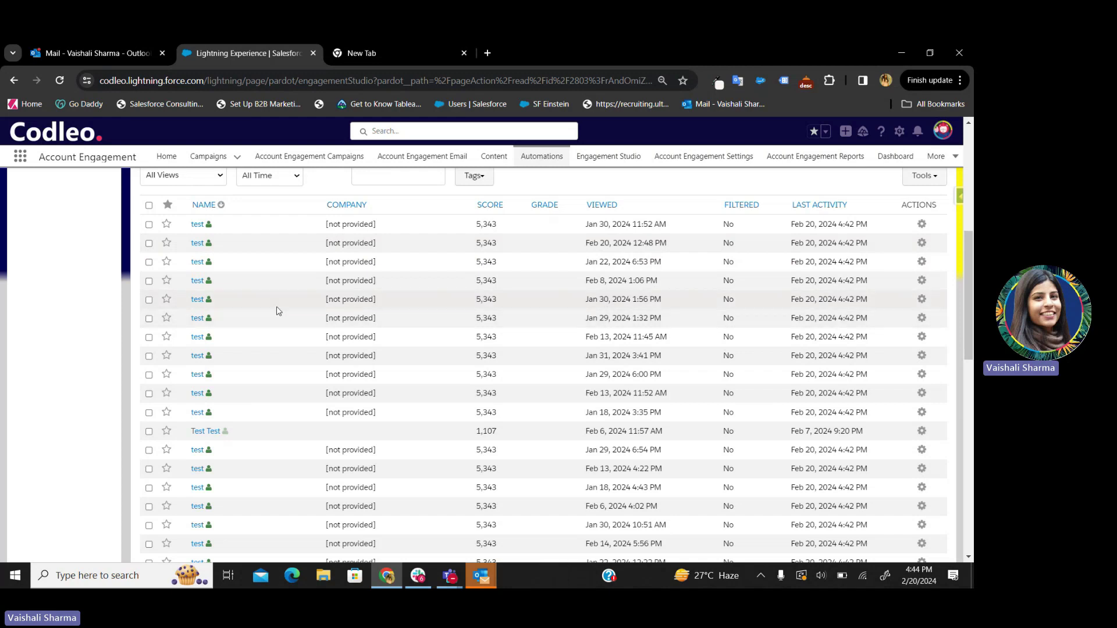
pyautogui.scroll(3, 277, 310)
pyautogui.scroll(3, 277, 310)
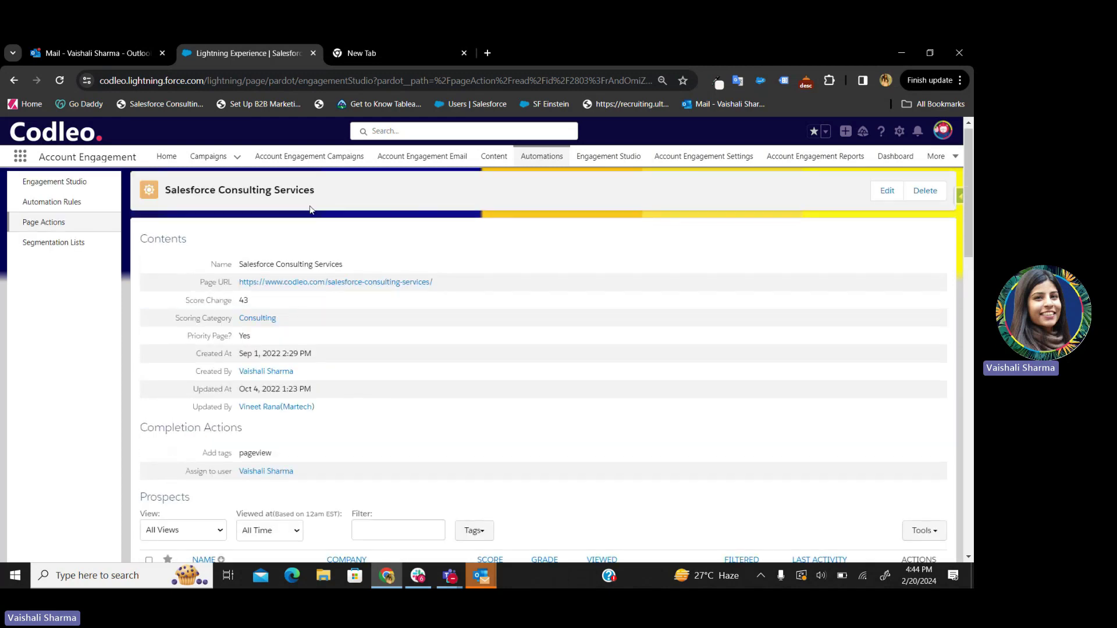
pyautogui.moveTo(327, 191); pyautogui.dragTo(166, 190)
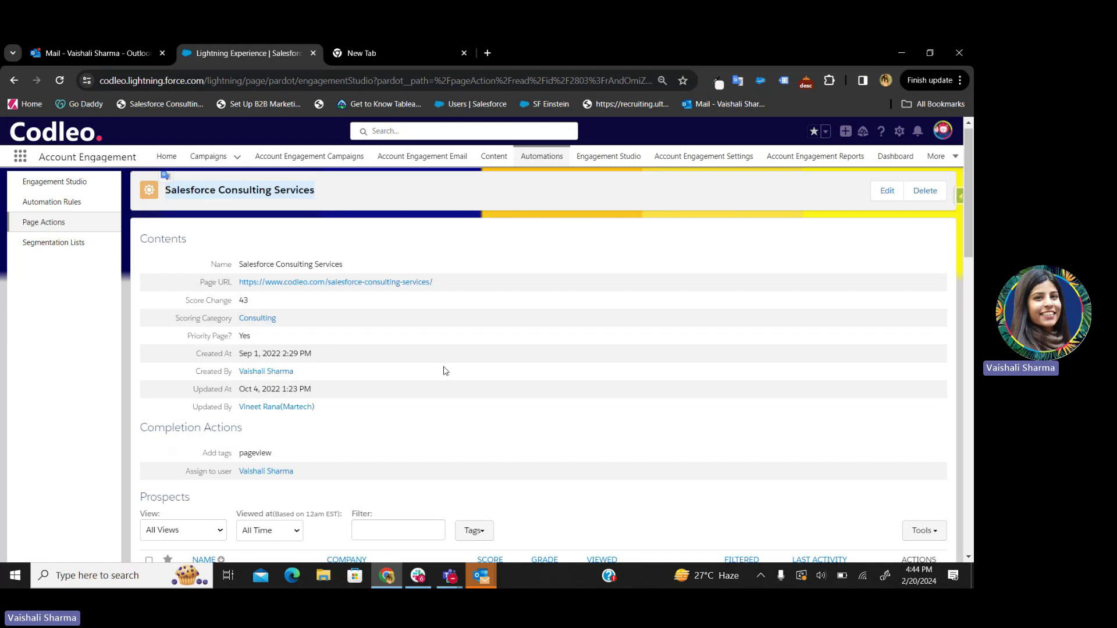
pyautogui.scroll(-3, 445, 370)
pyautogui.scroll(-10, 445, 371)
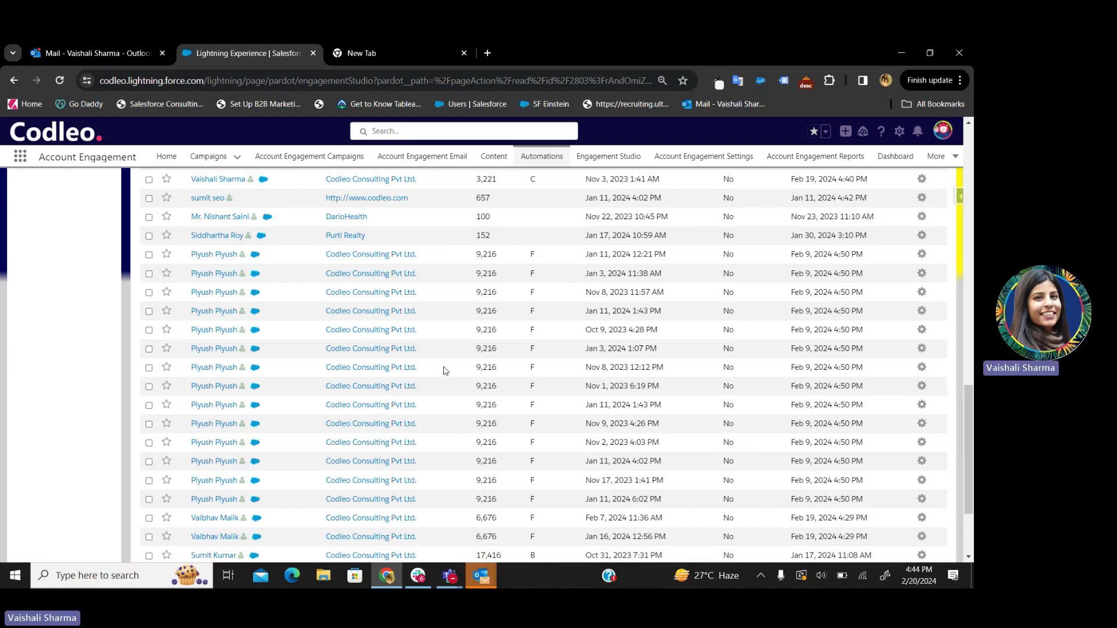
pyautogui.scroll(-3, 444, 370)
pyautogui.scroll(4, 444, 371)
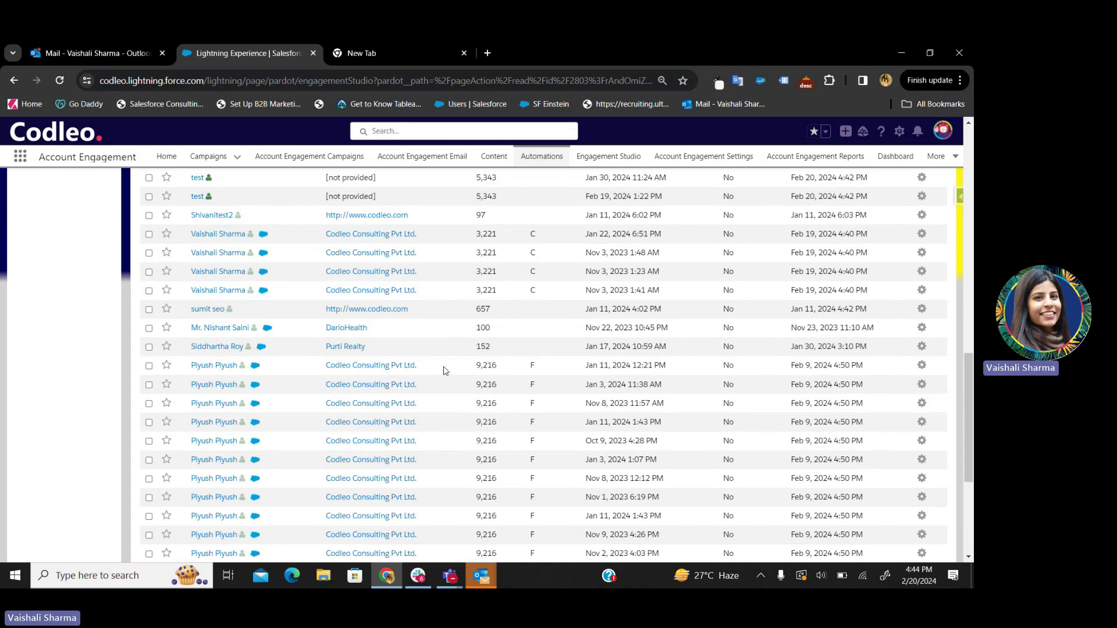
pyautogui.scroll(10, 445, 370)
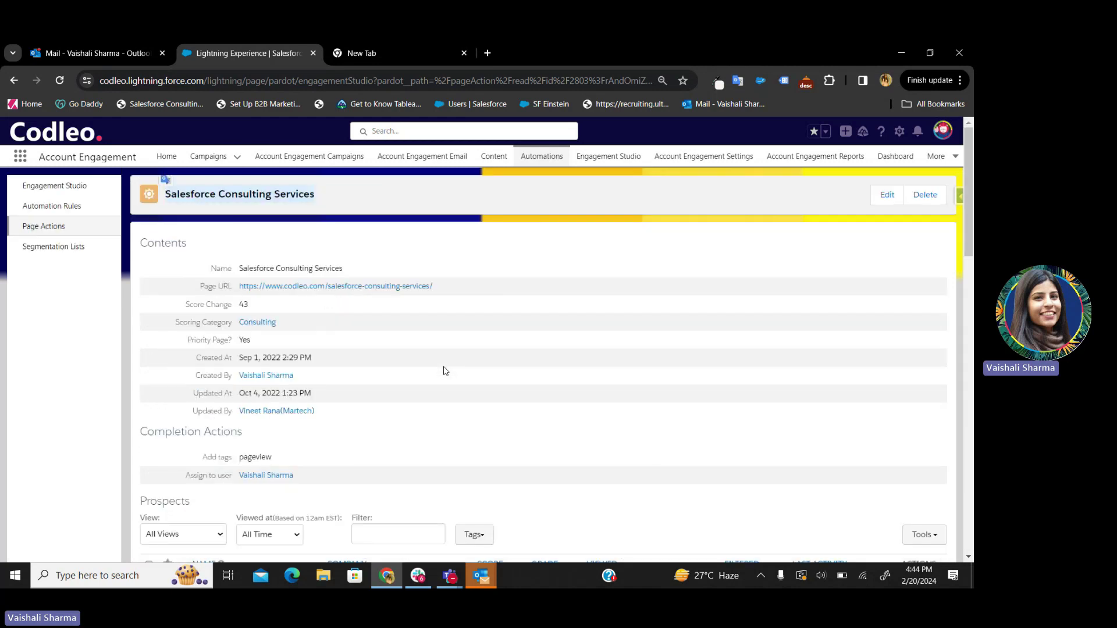